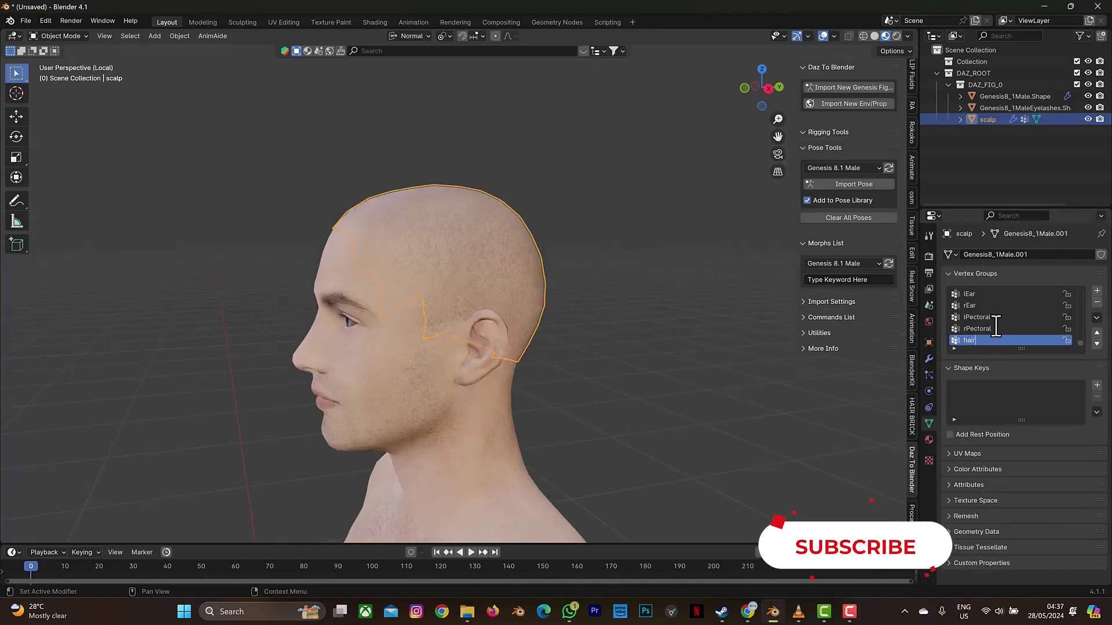
Step: Switch the scalp to Weight Paint mode and paint weight 1.000 over the front and crown for the hair vertex group
{"action": "left_click", "coordinate": [58, 36]}
{"action": "left_click", "coordinate": [58, 100]}
{"action": "scroll", "coordinate": [990, 460], "scroll_direction": "down", "scroll_amount": 5}
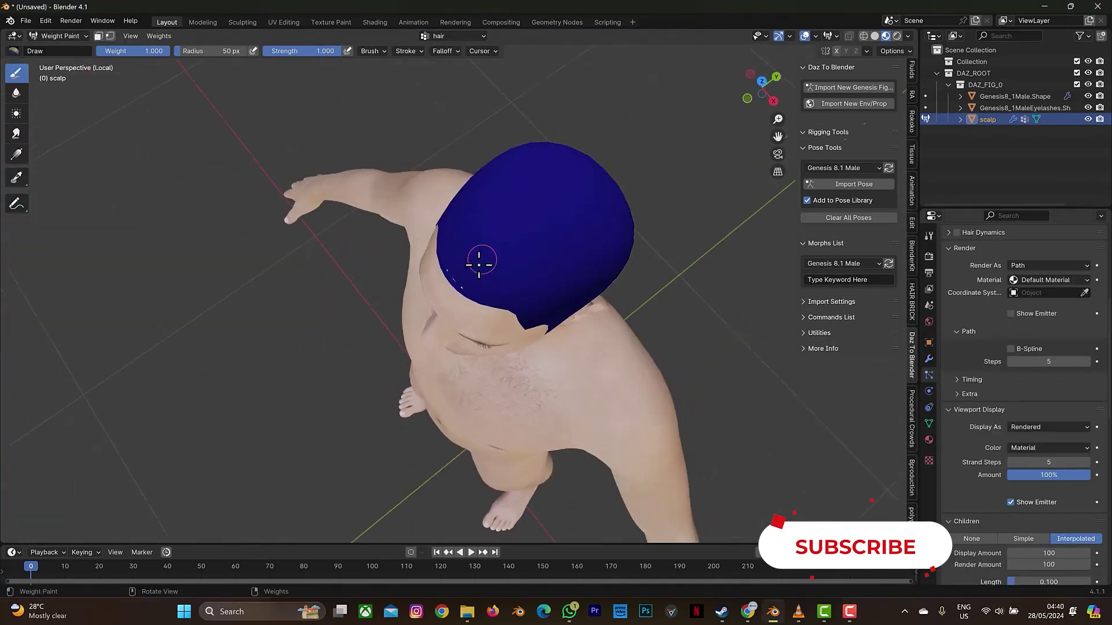
{"action": "mouse_move", "coordinate": [479, 258]}
{"action": "left_mouse_down"}
{"action": "mouse_move", "coordinate": [463, 220]}
{"action": "mouse_move", "coordinate": [471, 205]}
{"action": "left_mouse_up"}
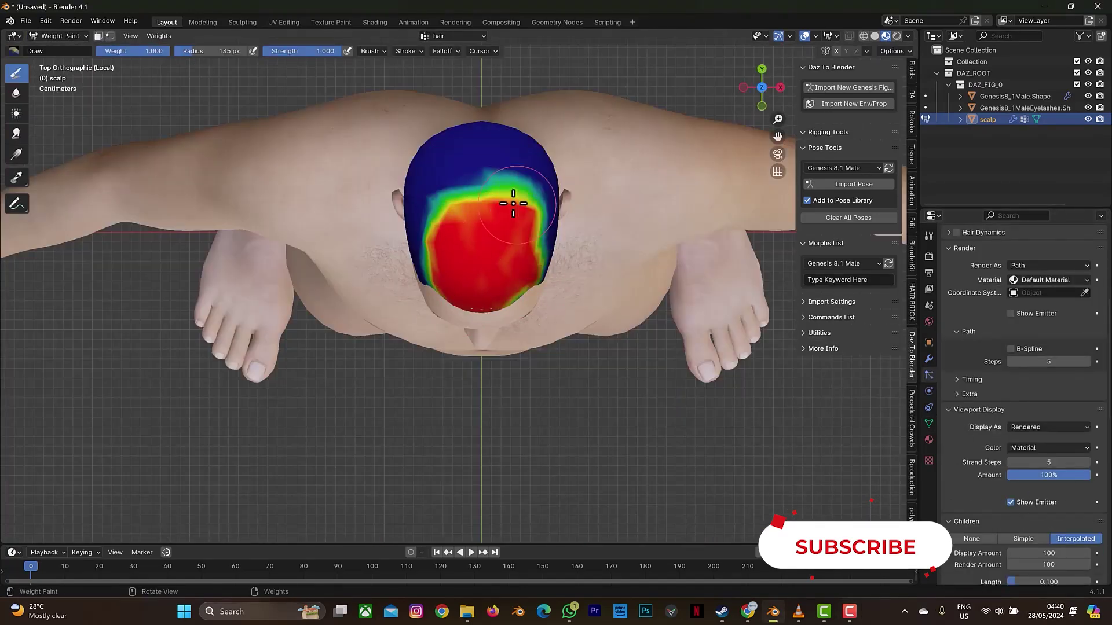
{"action": "left_click_drag", "start_coordinate": [513, 199], "coordinate": [458, 173]}
{"action": "middle_click_drag", "start_coordinate": [457, 174], "coordinate": [447, 216]}
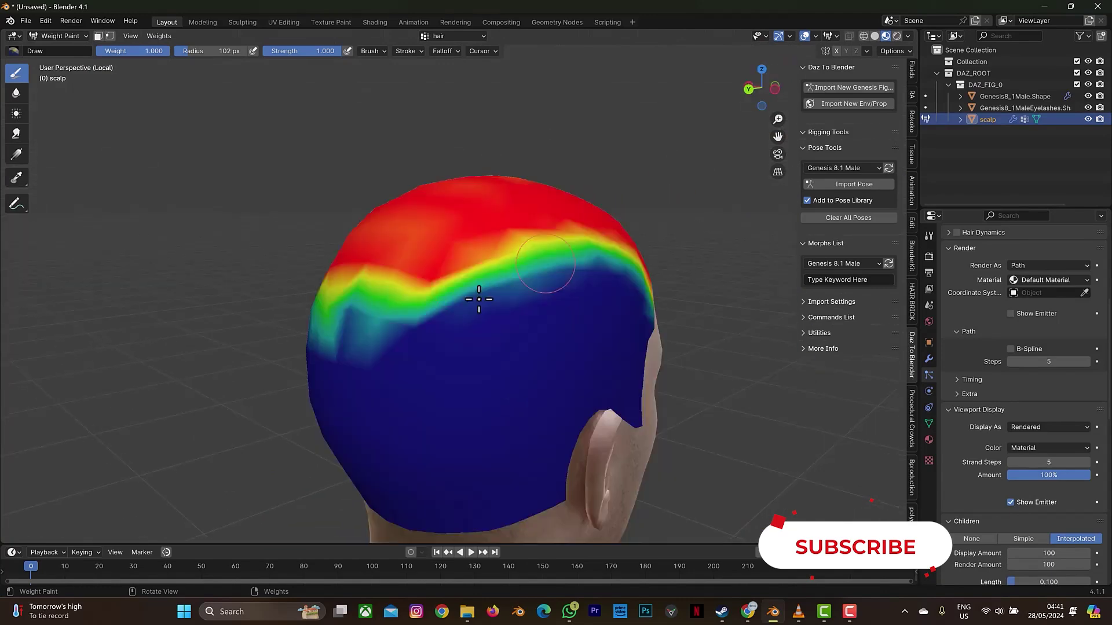
Step: Extend the hair group's painted weight down the back and sides of the scalp, and return to Object Mode
{"action": "left_click_drag", "start_coordinate": [558, 323], "coordinate": [700, 365]}
{"action": "scroll", "coordinate": [665, 371], "scroll_direction": "up", "scroll_amount": 2}
{"action": "left_click_drag", "start_coordinate": [762, 88], "coordinate": [236, 372]}
{"action": "scroll", "coordinate": [236, 372], "scroll_direction": "up", "scroll_amount": 5}
{"action": "scroll", "coordinate": [703, 422], "scroll_direction": "down", "scroll_amount": 6}
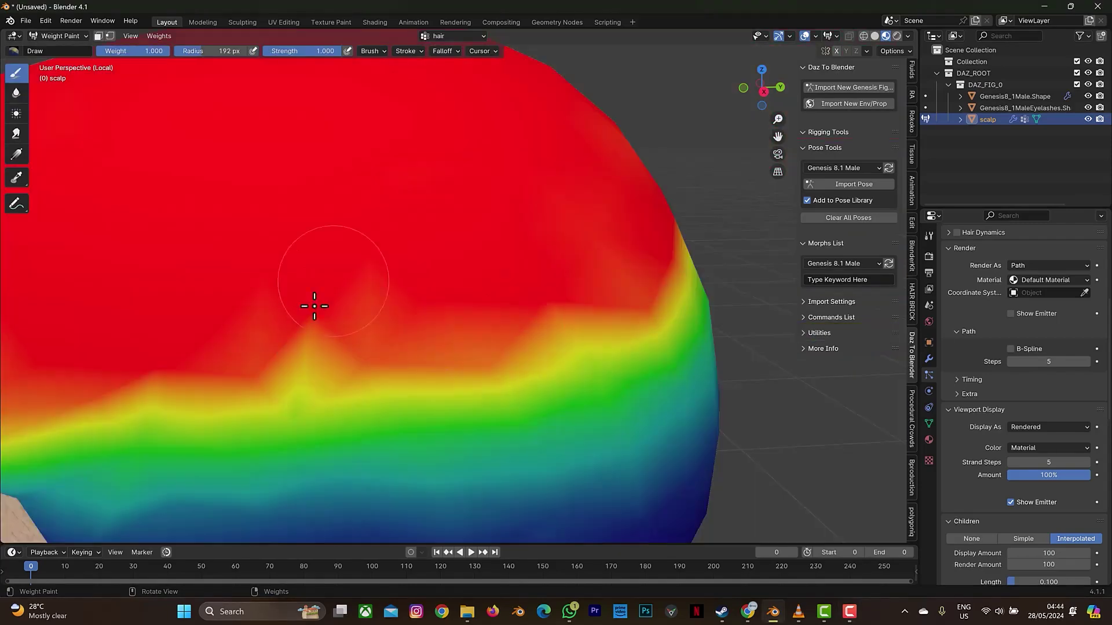
{"action": "left_click", "coordinate": [58, 36]}
{"action": "left_click", "coordinate": [58, 49]}
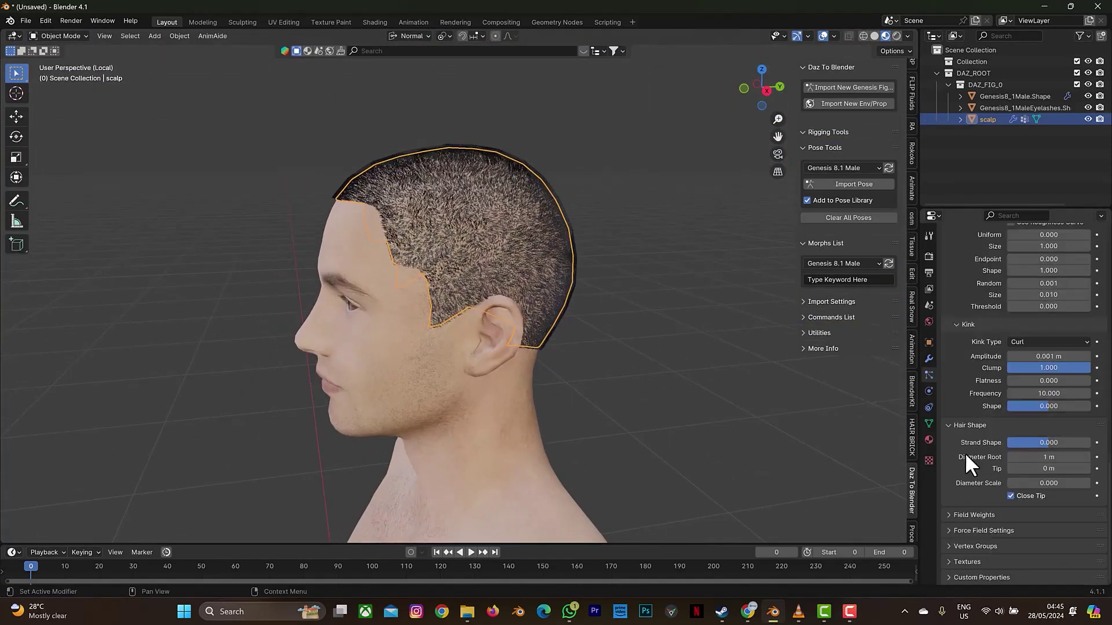
{"action": "scroll", "coordinate": [985, 481], "scroll_direction": "down", "scroll_amount": 2}
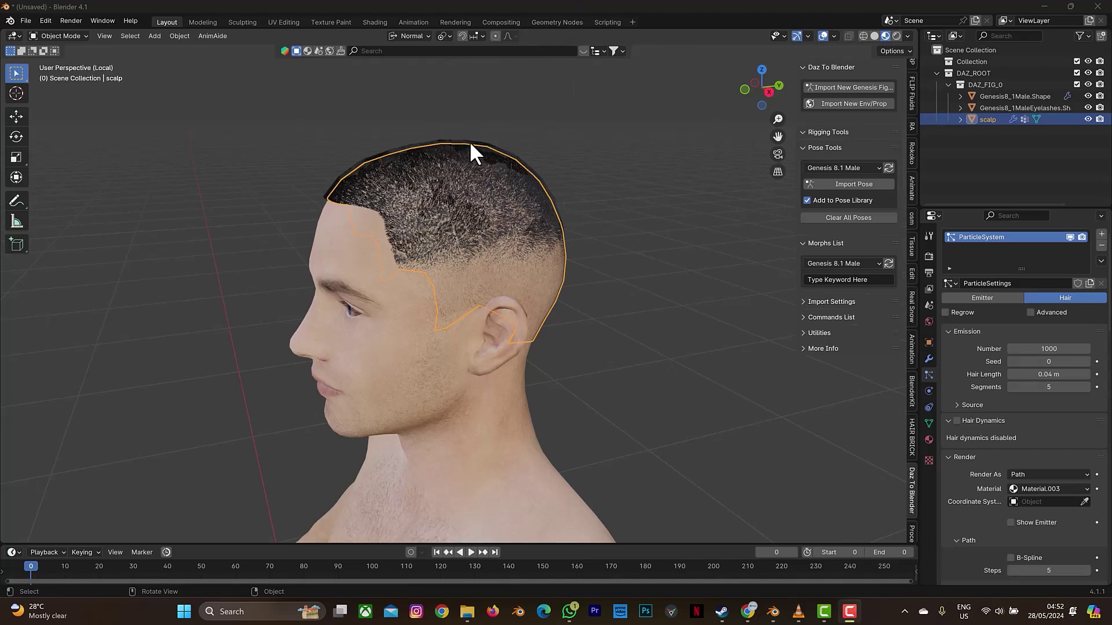
Step: Set up an FBX export of the male body and eyelash meshes limited to Selected Objects, and close it without exporting
{"action": "left_click", "coordinate": [999, 95]}
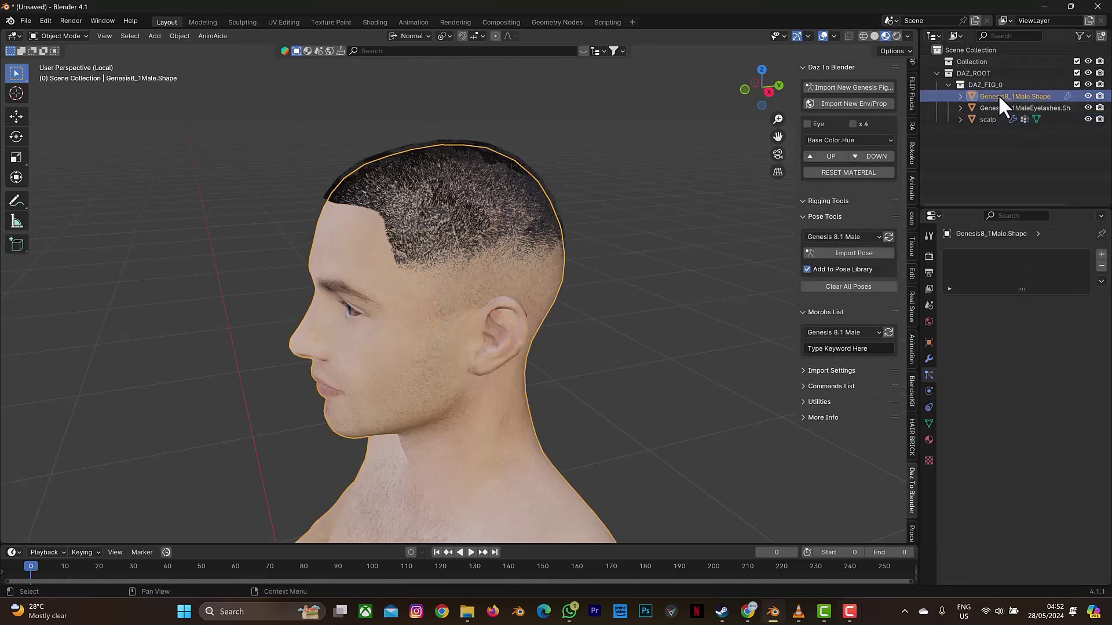
{"action": "left_click", "coordinate": [1006, 108], "text": "shift"}
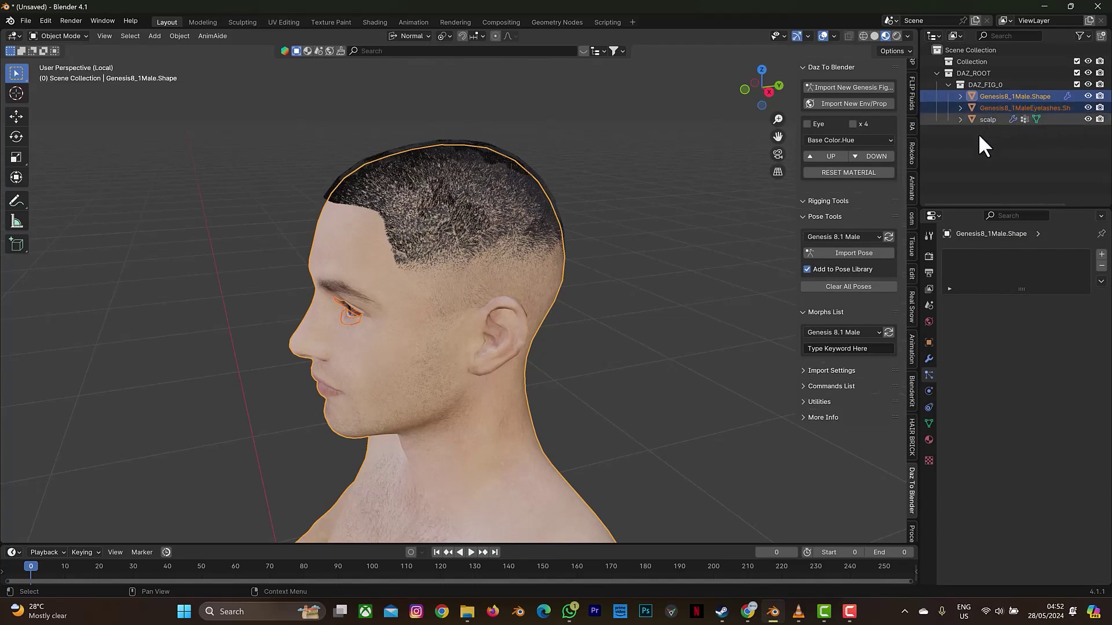
{"action": "key", "text": "KP_Decimal"}
{"action": "left_click", "coordinate": [26, 19]}
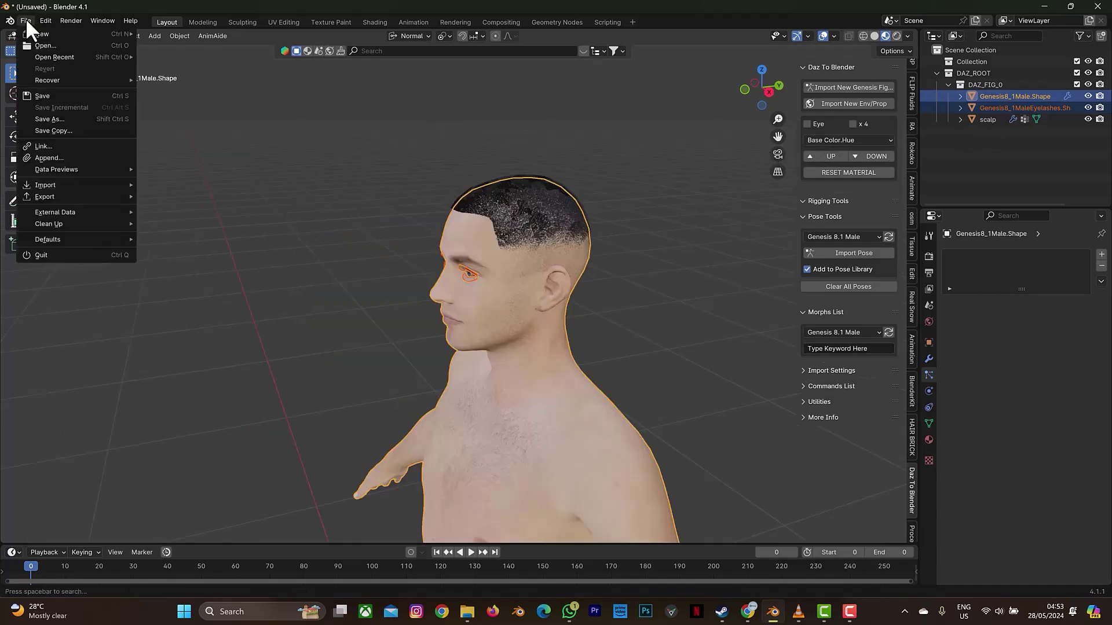
{"action": "mouse_move", "coordinate": [90, 182]}
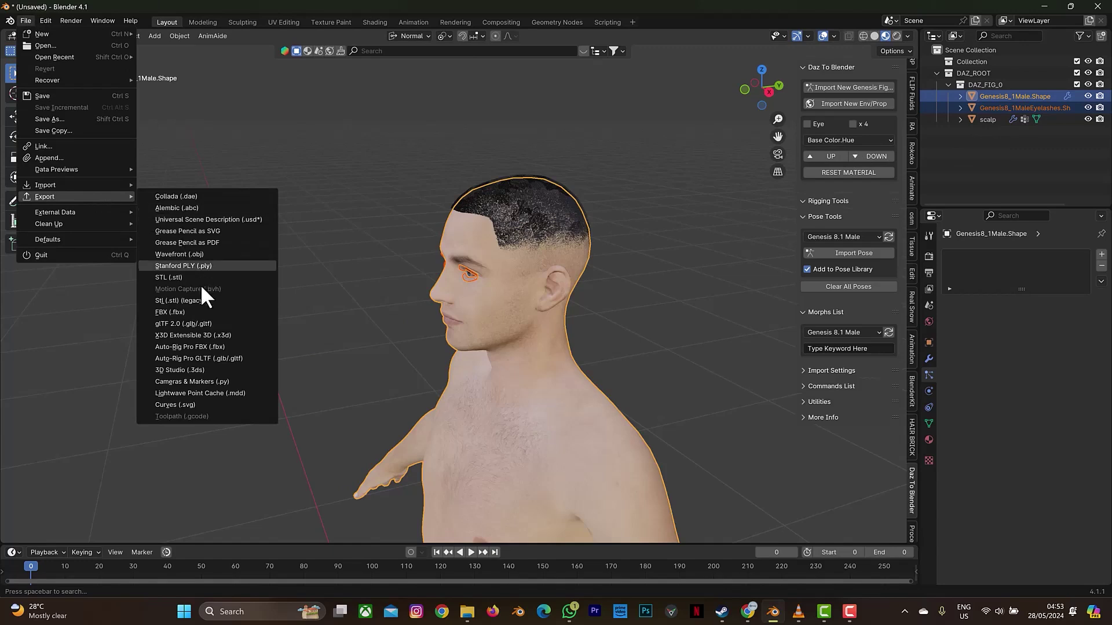
{"action": "left_click", "coordinate": [169, 311]}
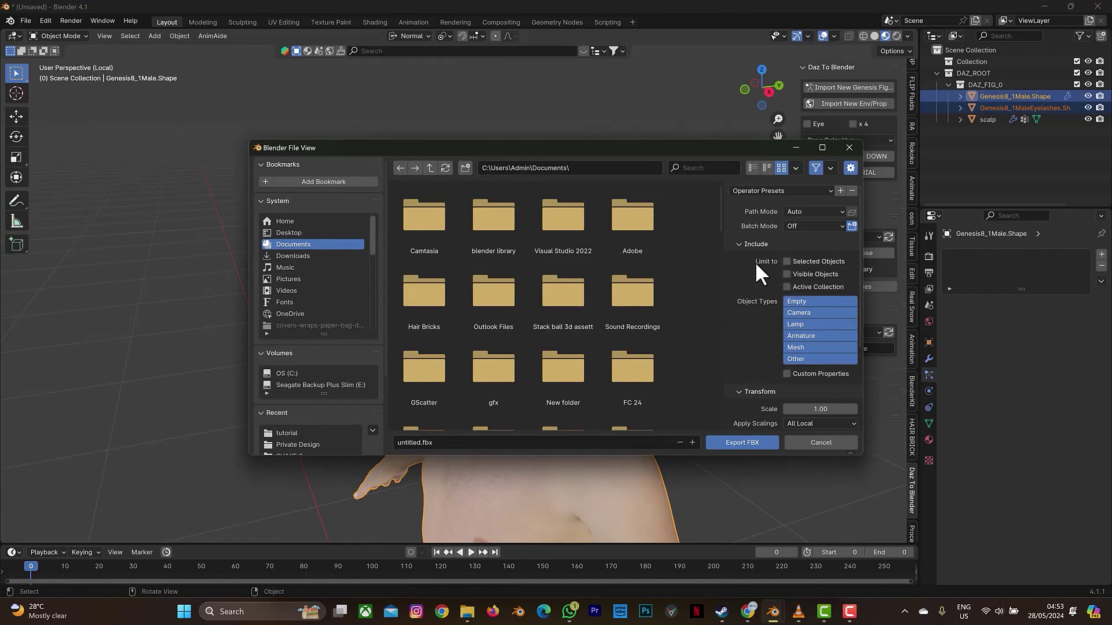
{"action": "left_click", "coordinate": [786, 261]}
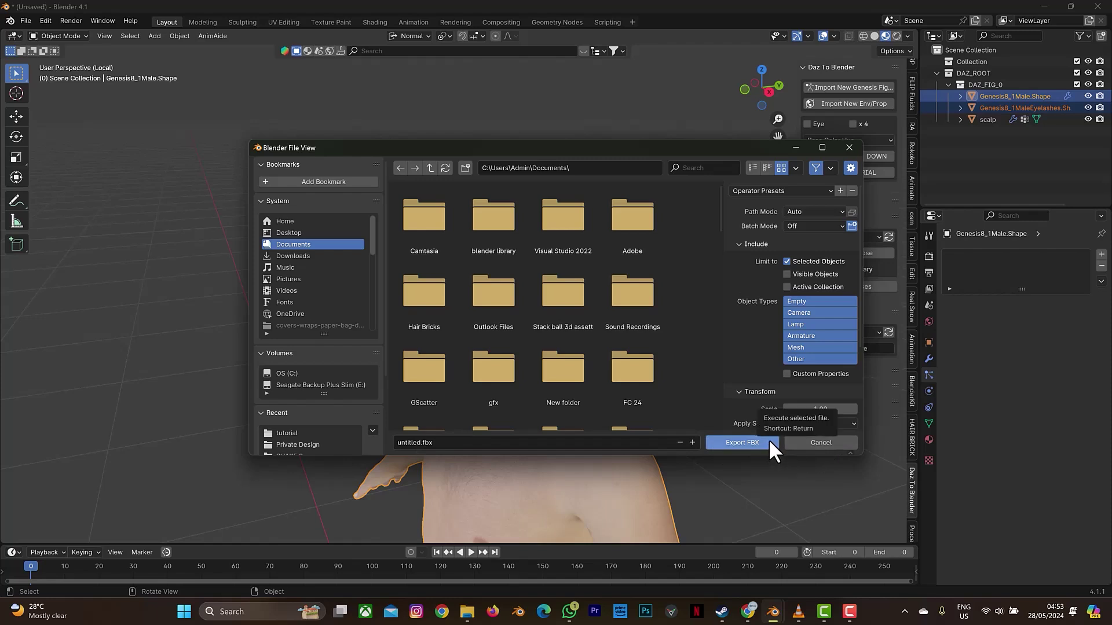
{"action": "left_click", "coordinate": [849, 147]}
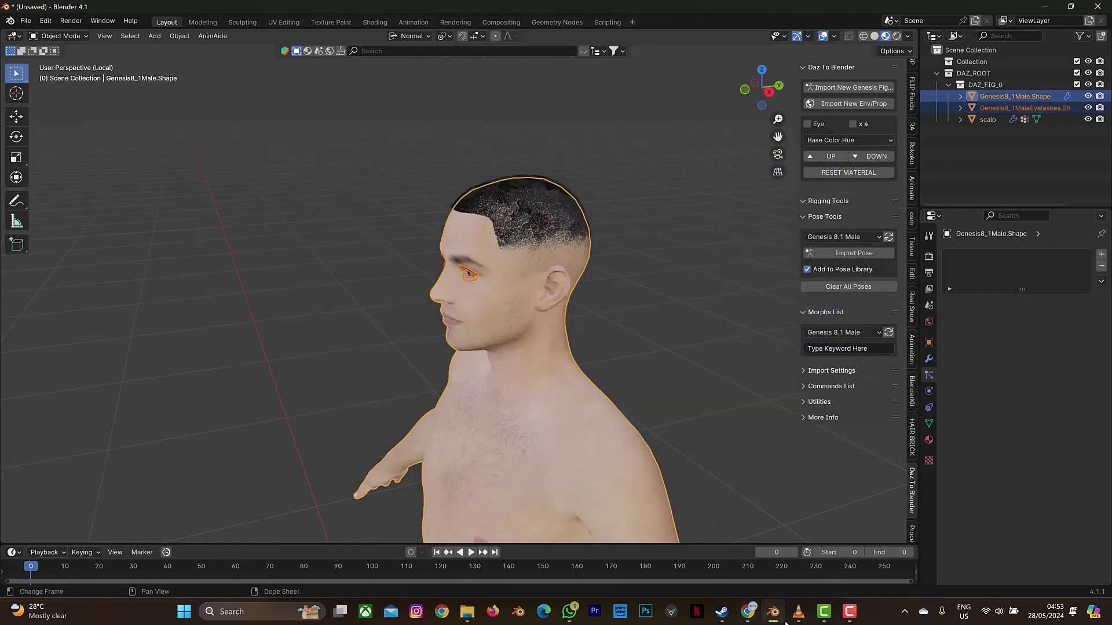
Step: Switch to Mixamo in the browser and search the animations for "cat walk"
{"action": "left_click", "coordinate": [748, 611]}
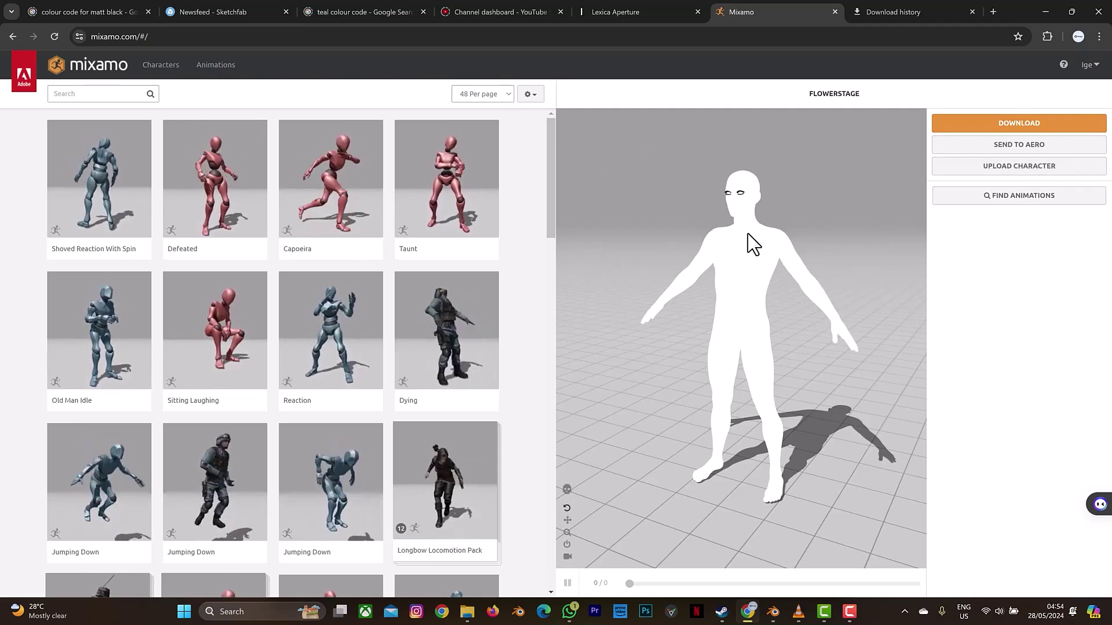
{"action": "left_click", "coordinate": [117, 94]}
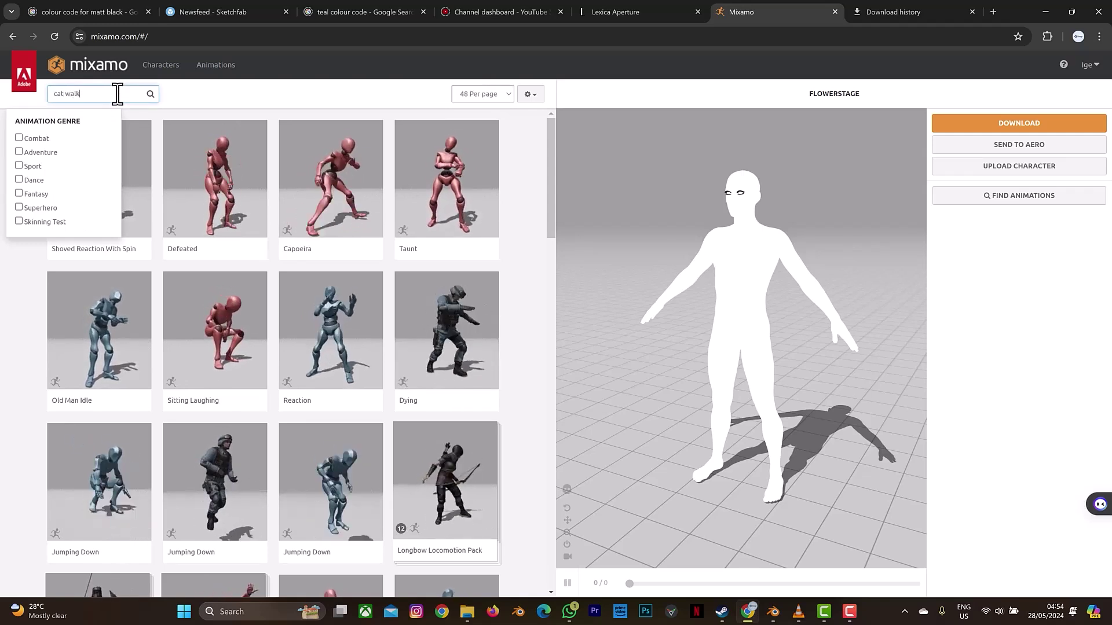
{"action": "key", "text": "Return"}
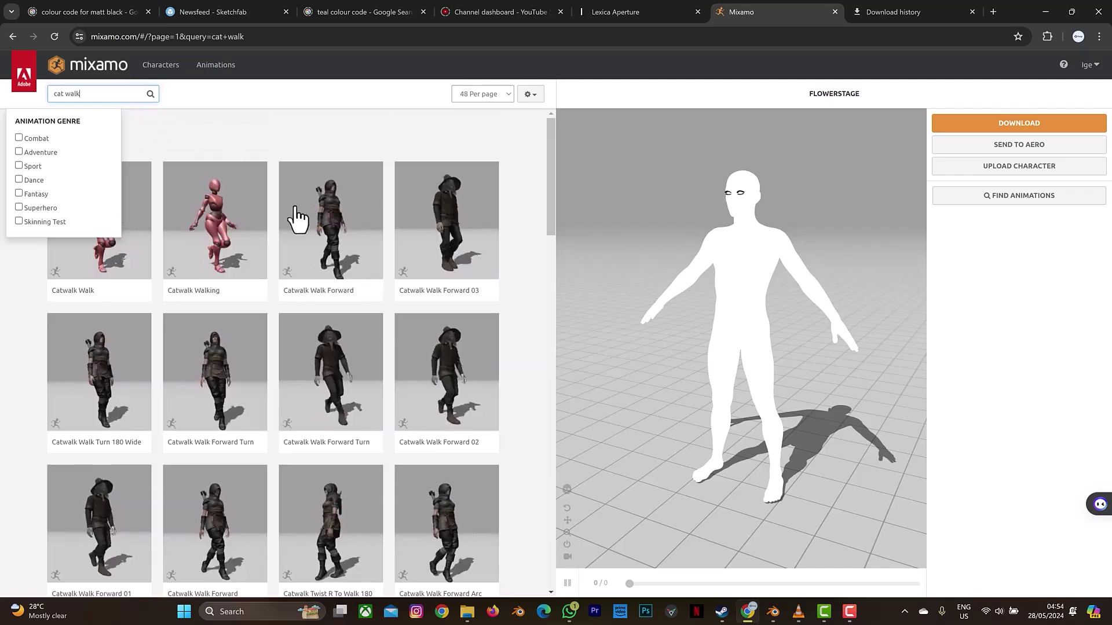
Step: Apply the Catwalk Sequence 01 animation to the character and pause its preview
{"action": "scroll", "coordinate": [348, 346], "scroll_direction": "down", "scroll_amount": 2}
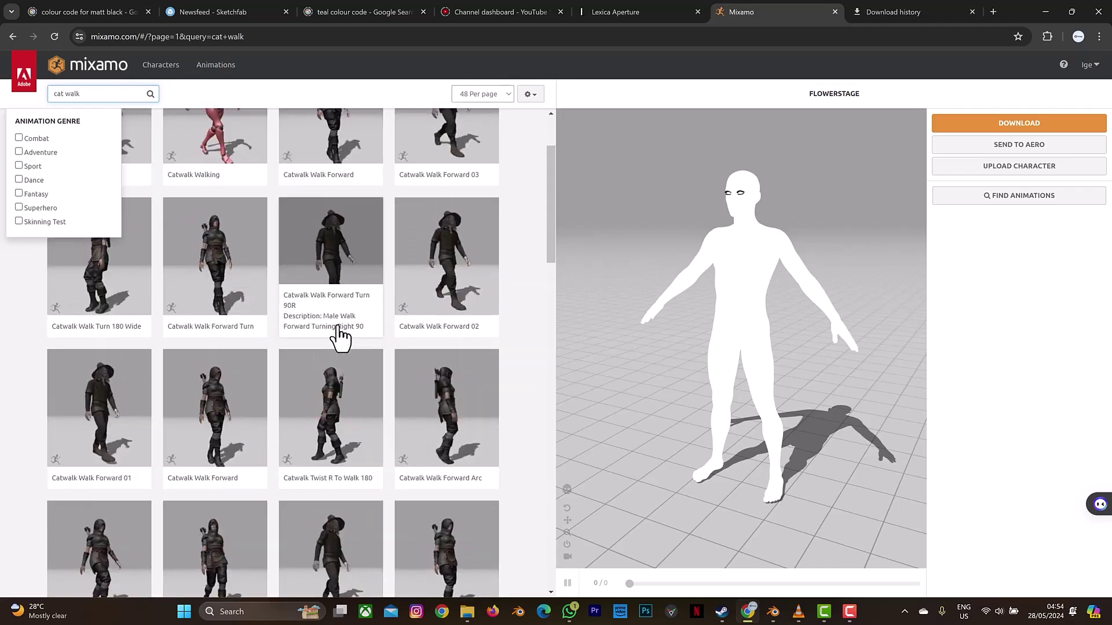
{"action": "scroll", "coordinate": [342, 337], "scroll_direction": "down", "scroll_amount": 2}
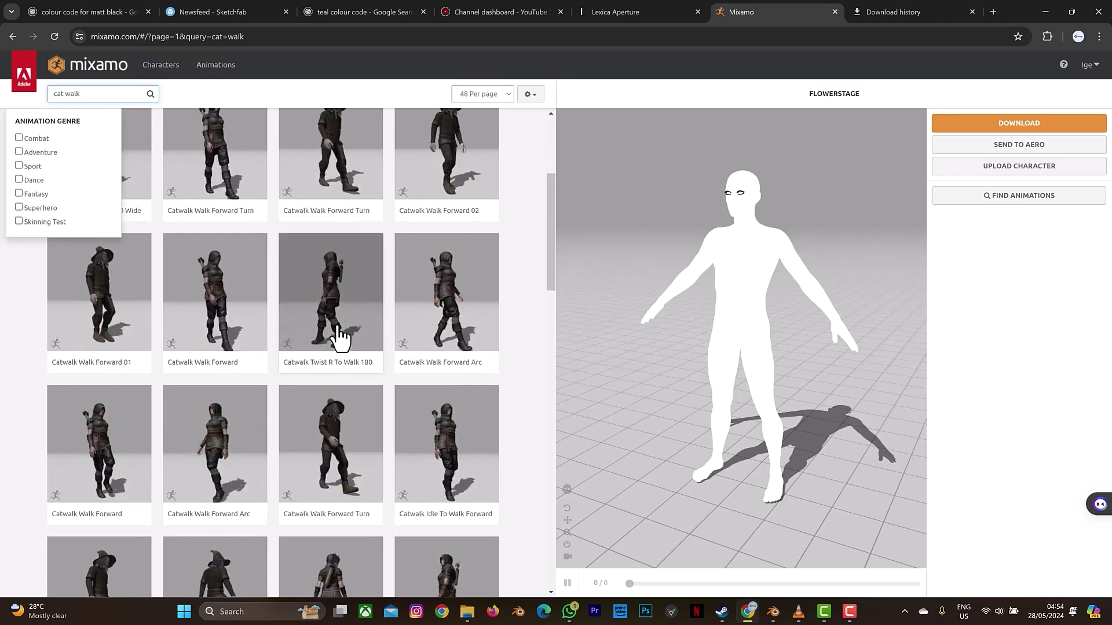
{"action": "scroll", "coordinate": [330, 341], "scroll_direction": "down", "scroll_amount": 2}
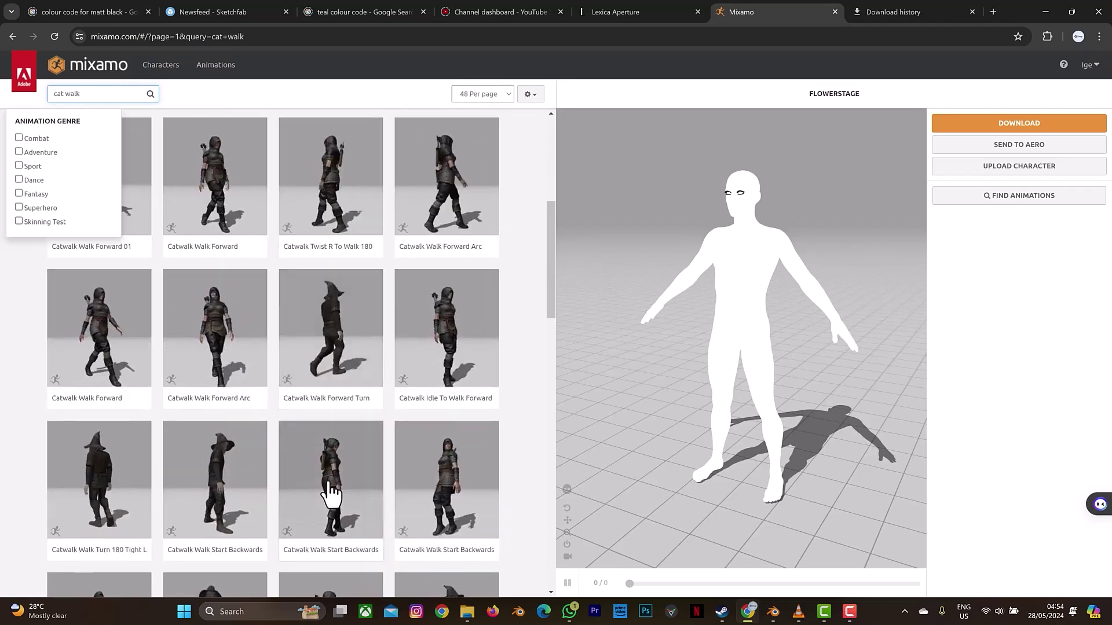
{"action": "scroll", "coordinate": [330, 491], "scroll_direction": "down", "scroll_amount": 2}
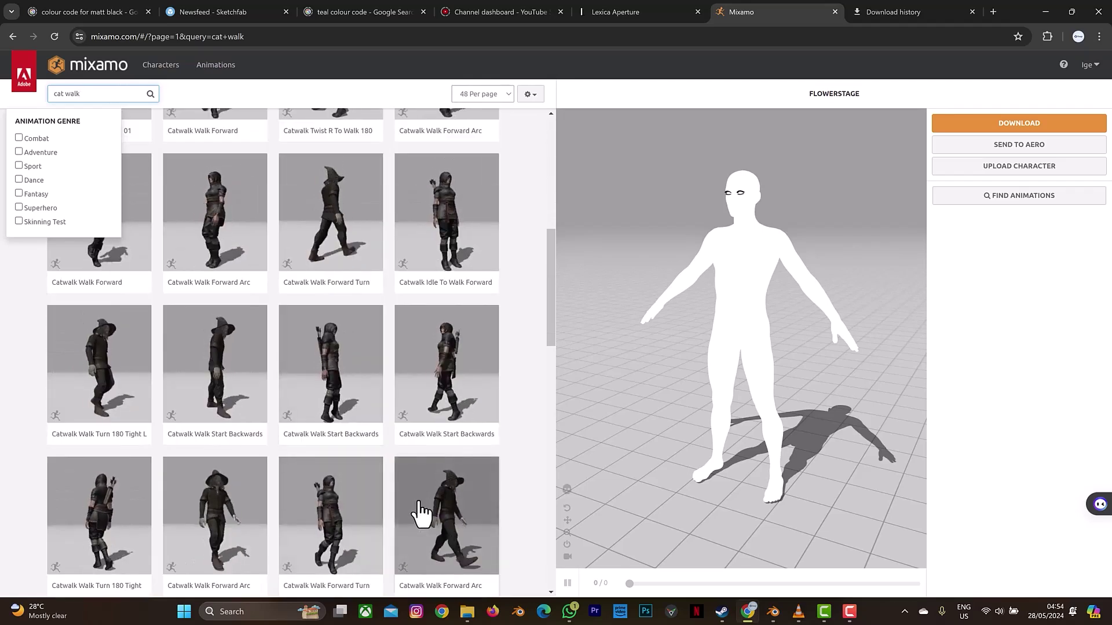
{"action": "scroll", "coordinate": [416, 513], "scroll_direction": "down", "scroll_amount": 3}
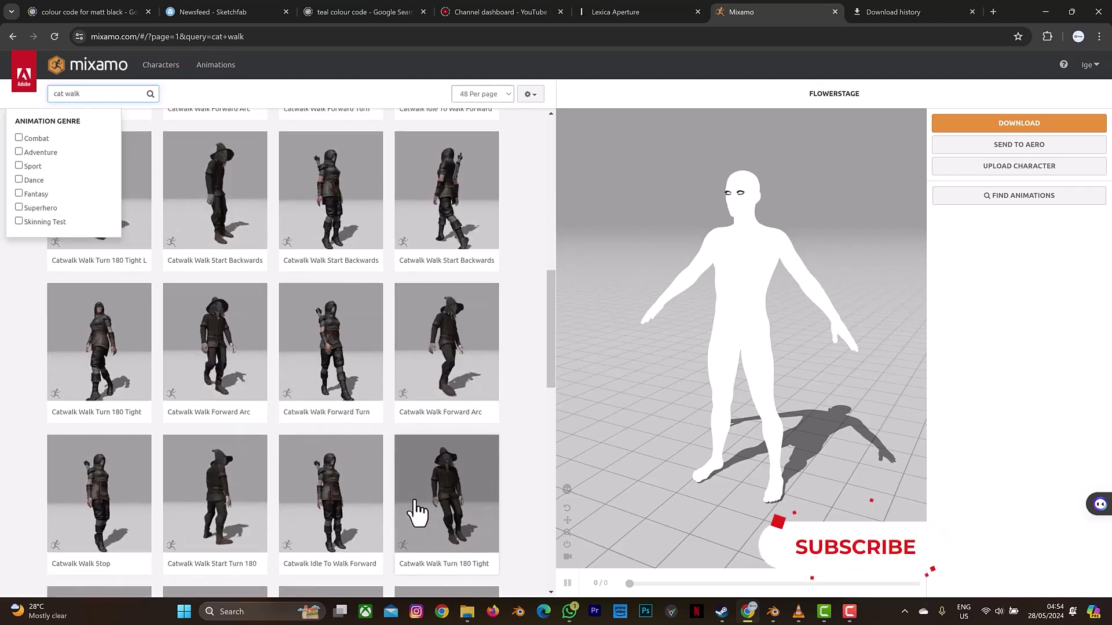
{"action": "scroll", "coordinate": [416, 513], "scroll_direction": "down", "scroll_amount": 3}
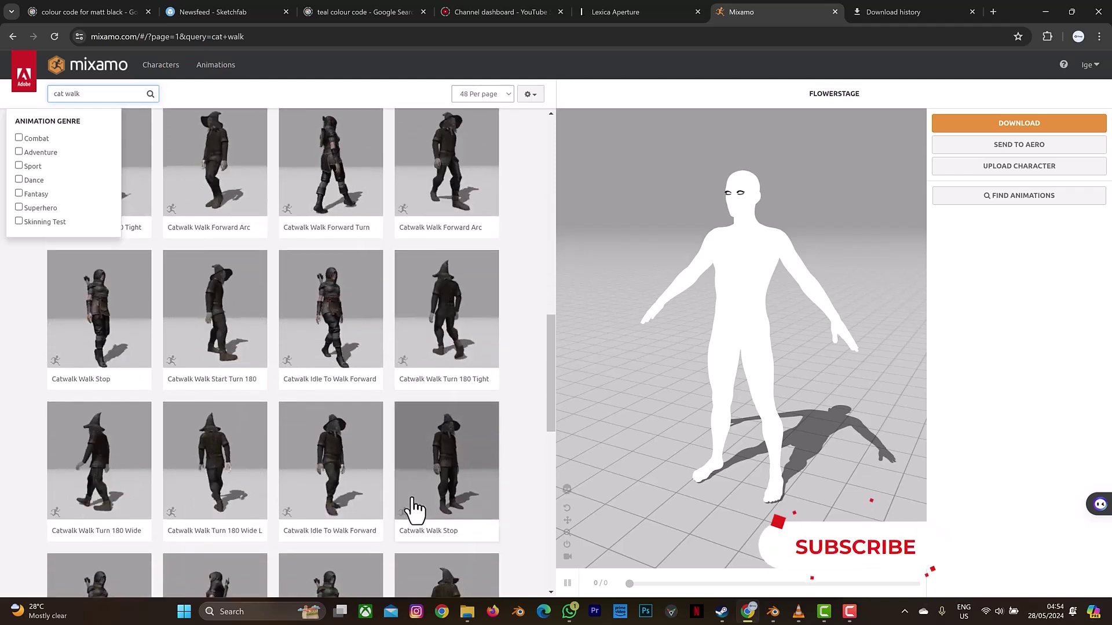
{"action": "scroll", "coordinate": [416, 512], "scroll_direction": "down", "scroll_amount": 2}
{"action": "scroll", "coordinate": [414, 510], "scroll_direction": "down", "scroll_amount": 8}
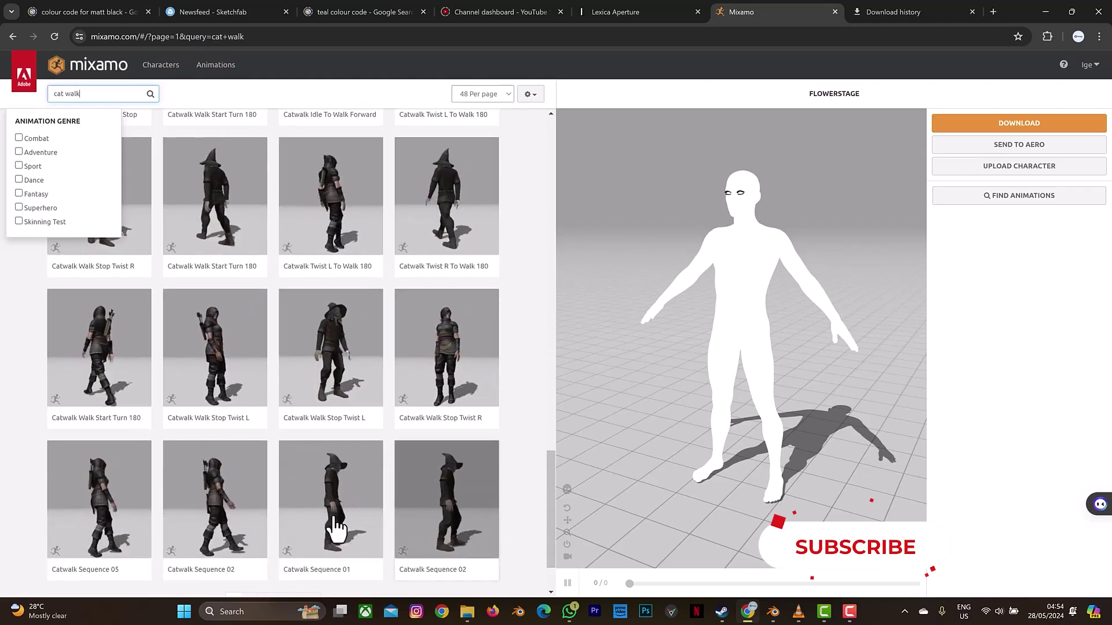
{"action": "left_click", "coordinate": [335, 528]}
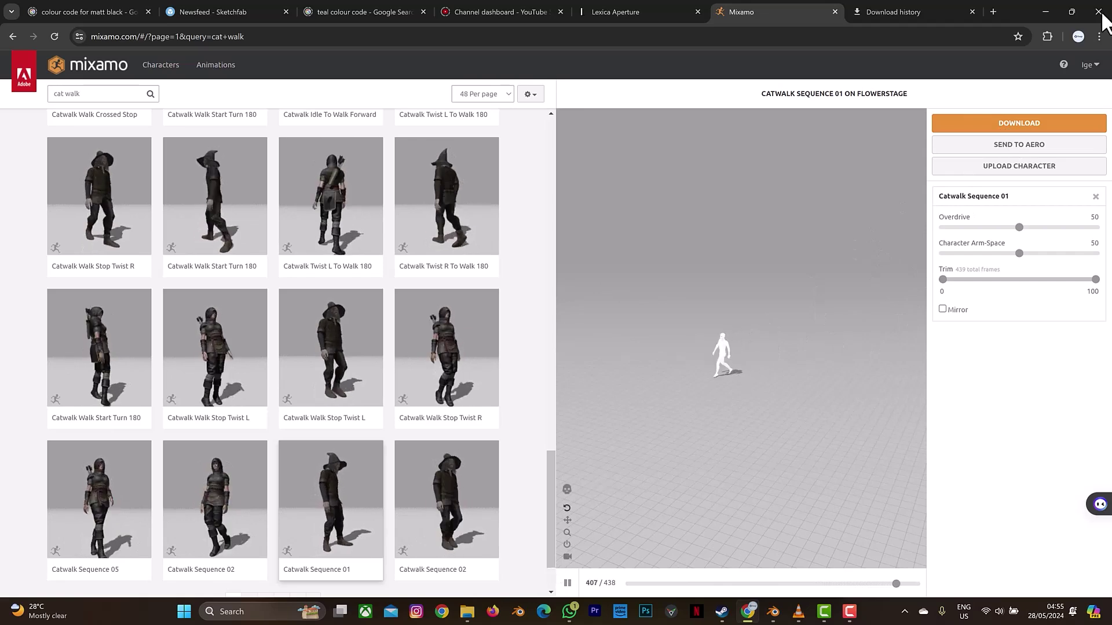
{"action": "left_click", "coordinate": [567, 585]}
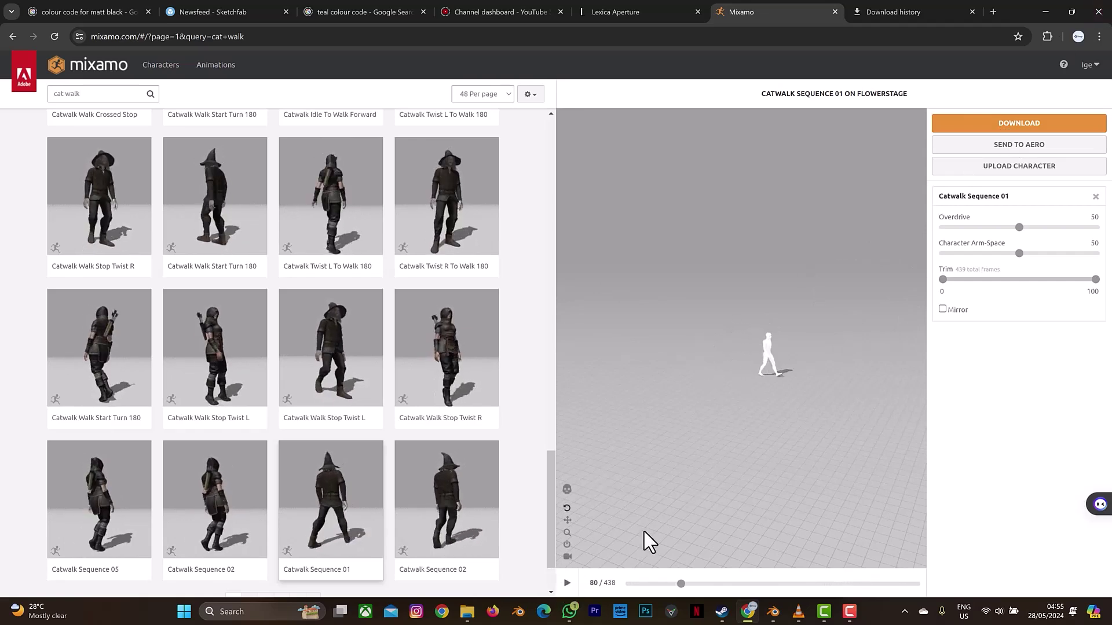
{"action": "mouse_move", "coordinate": [829, 617]}
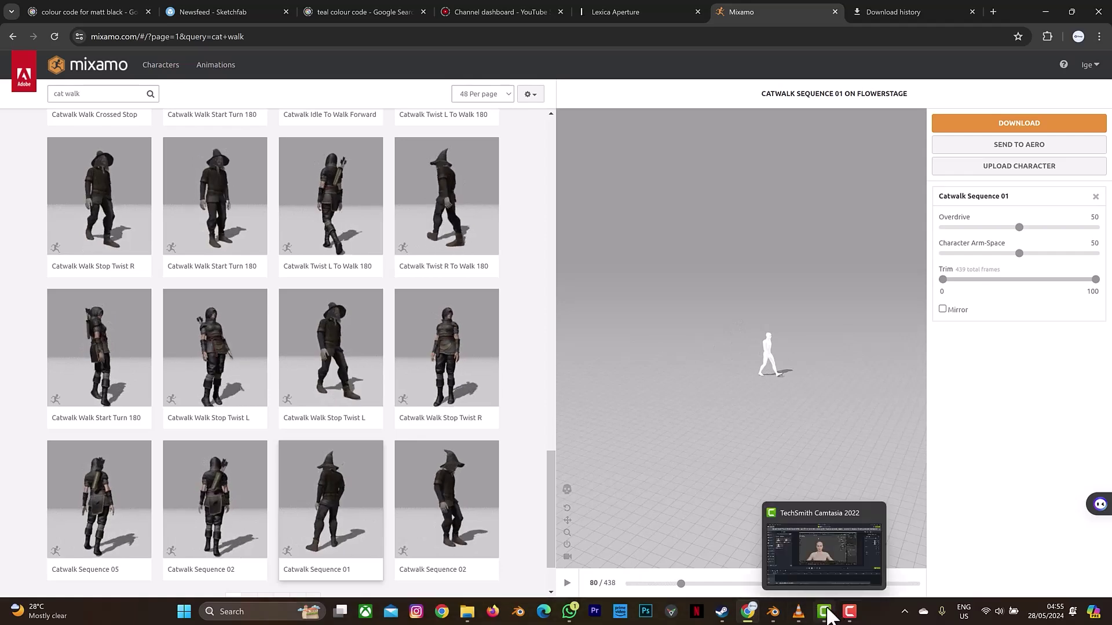
Step: Switch back to Blender and add a new collection inside DAZ_ROOT
{"action": "left_click", "coordinate": [773, 611]}
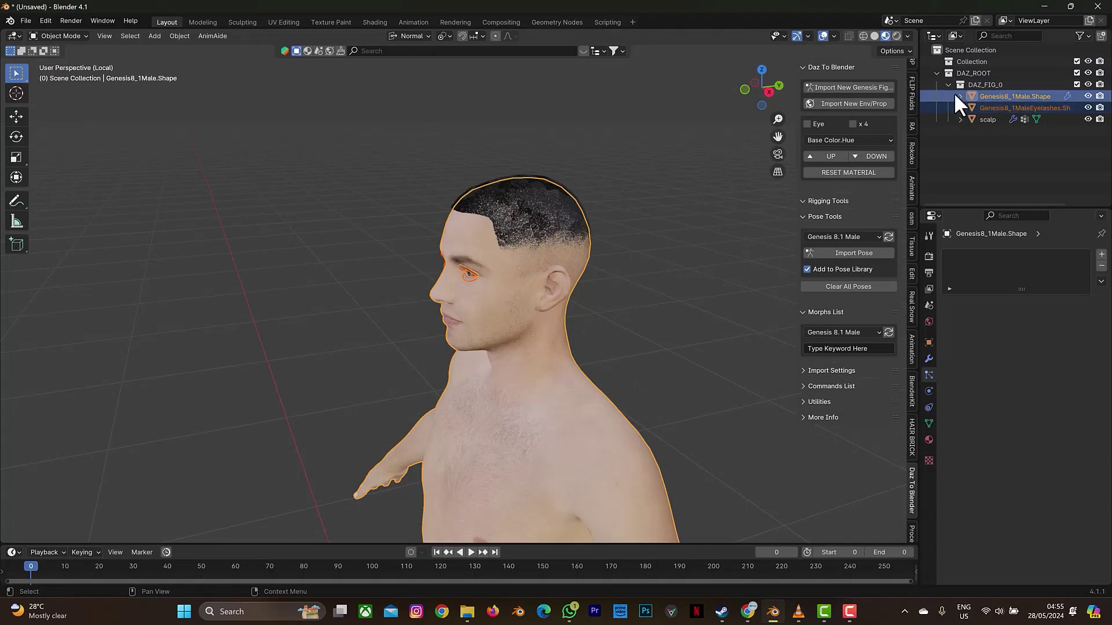
{"action": "left_click", "coordinate": [931, 73]}
{"action": "left_click", "coordinate": [936, 77]}
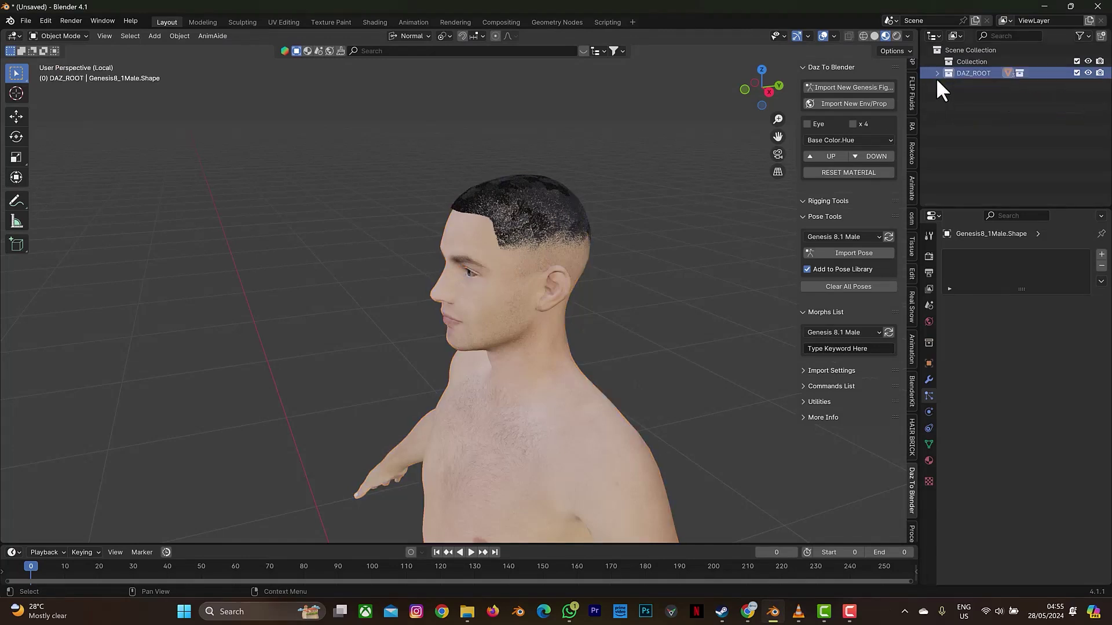
{"action": "right_click", "coordinate": [970, 149]}
{"action": "left_click", "coordinate": [966, 147]}
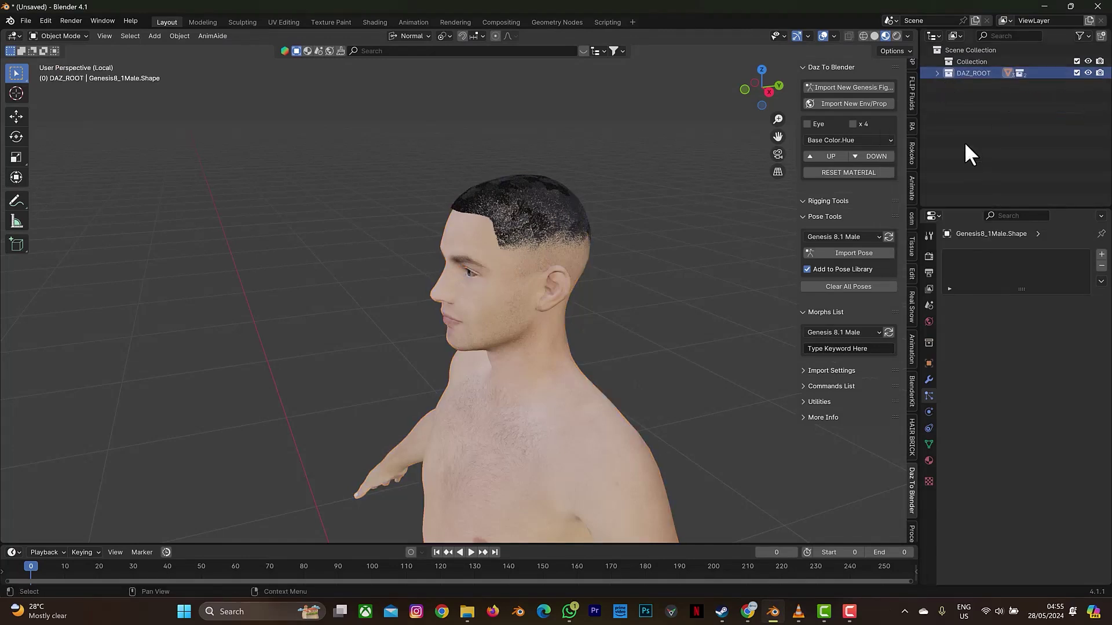
{"action": "left_click", "coordinate": [936, 74]}
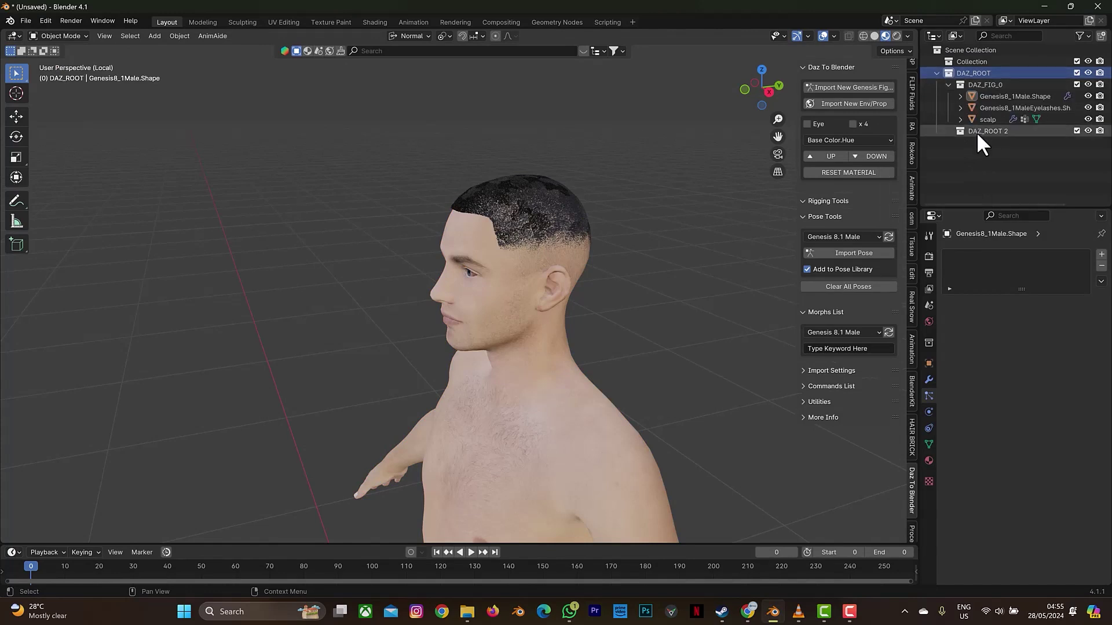
Step: Add another new collection with DAZ_ROOT 2 as the active collection
{"action": "left_click", "coordinate": [977, 132]}
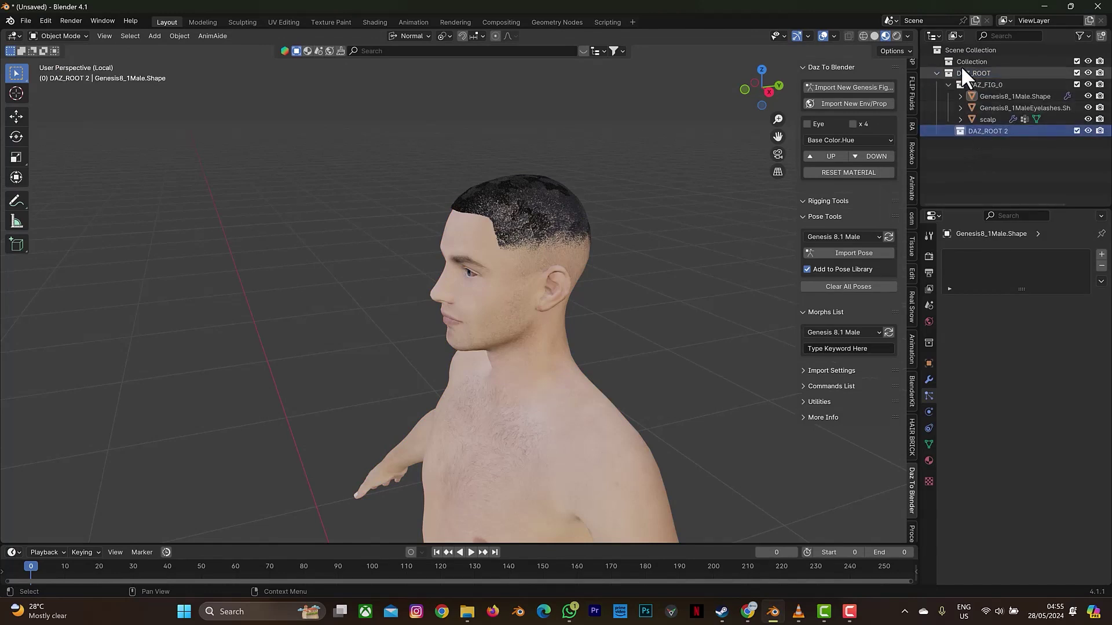
{"action": "left_click", "coordinate": [937, 73]}
{"action": "right_click", "coordinate": [968, 135]}
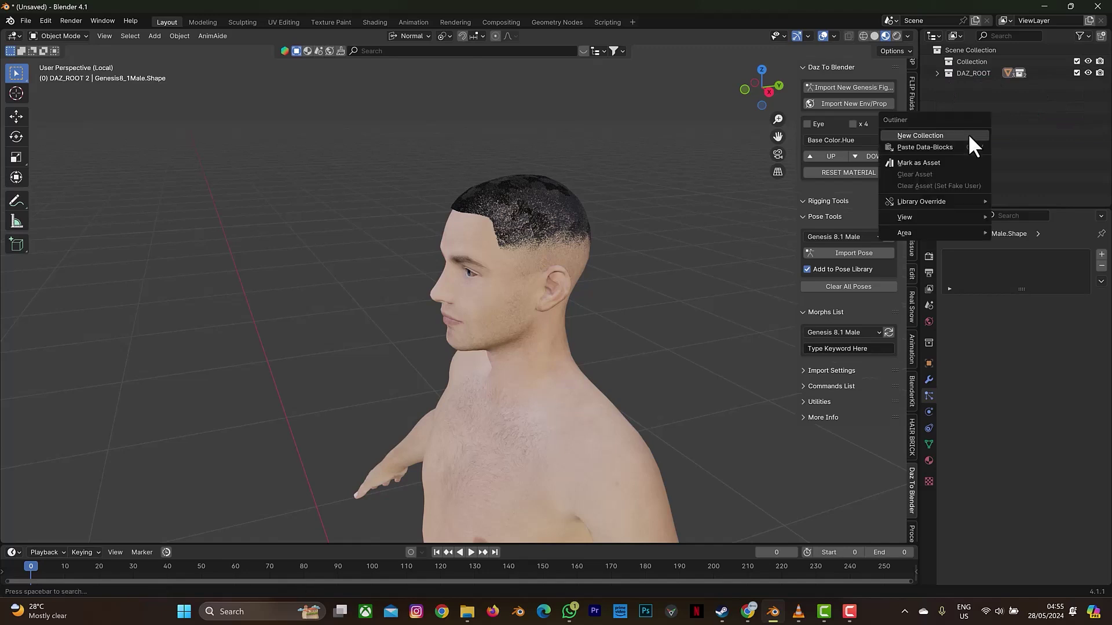
{"action": "key", "text": "Escape"}
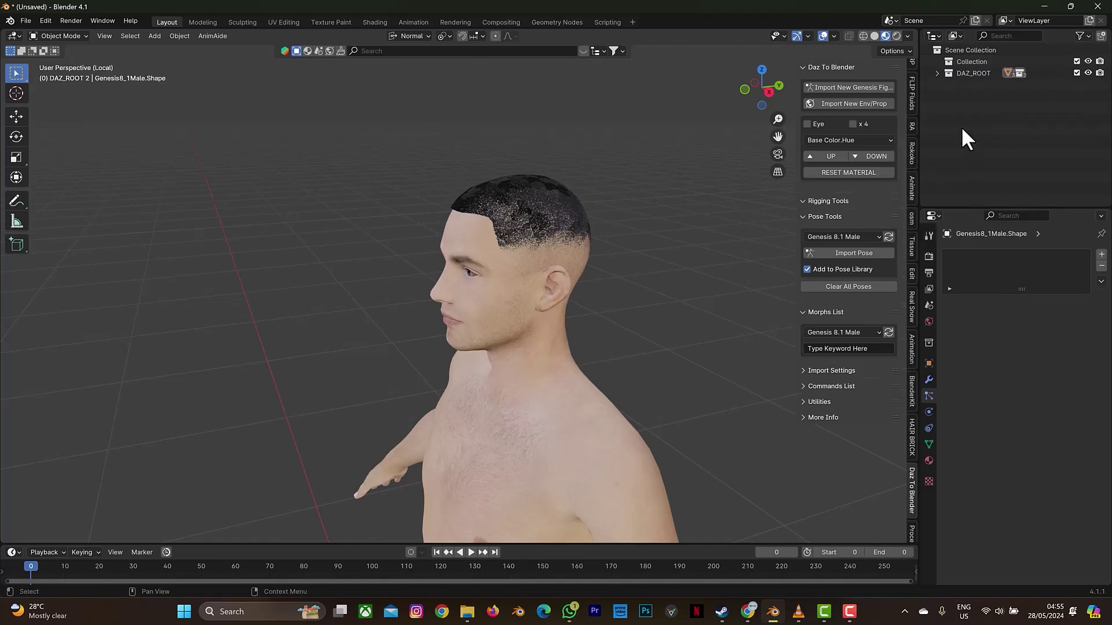
Step: Expand DAZ_ROOT and delete the extra DAZ_ROOT 2 1 collection nested inside DAZ_ROOT 2
{"action": "left_click", "coordinate": [936, 73]}
{"action": "left_click", "coordinate": [987, 142]}
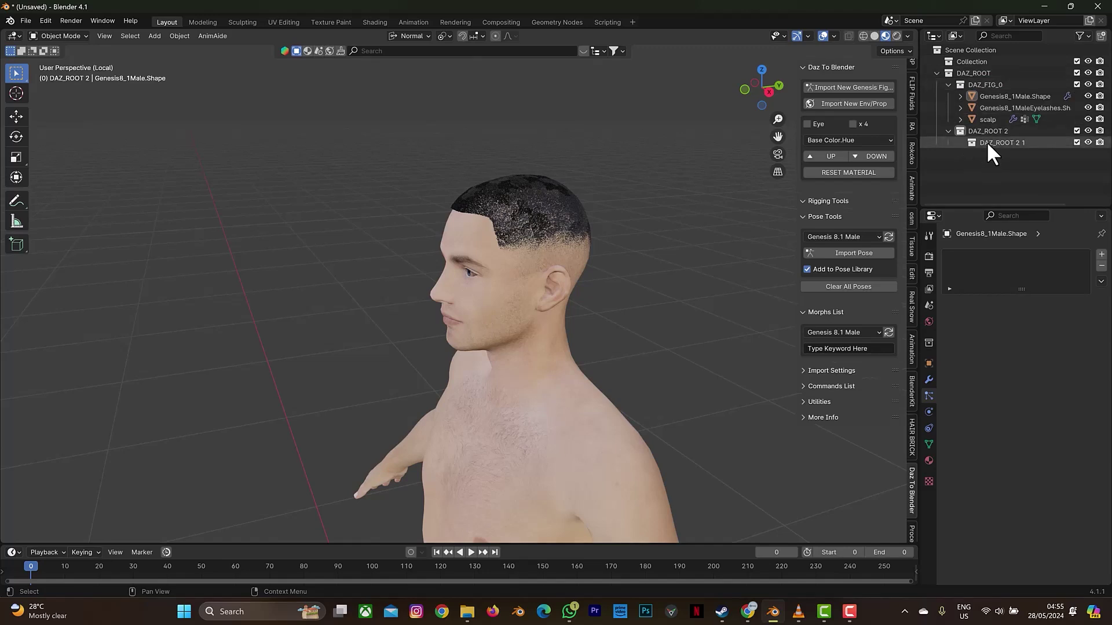
{"action": "right_click", "coordinate": [988, 139]}
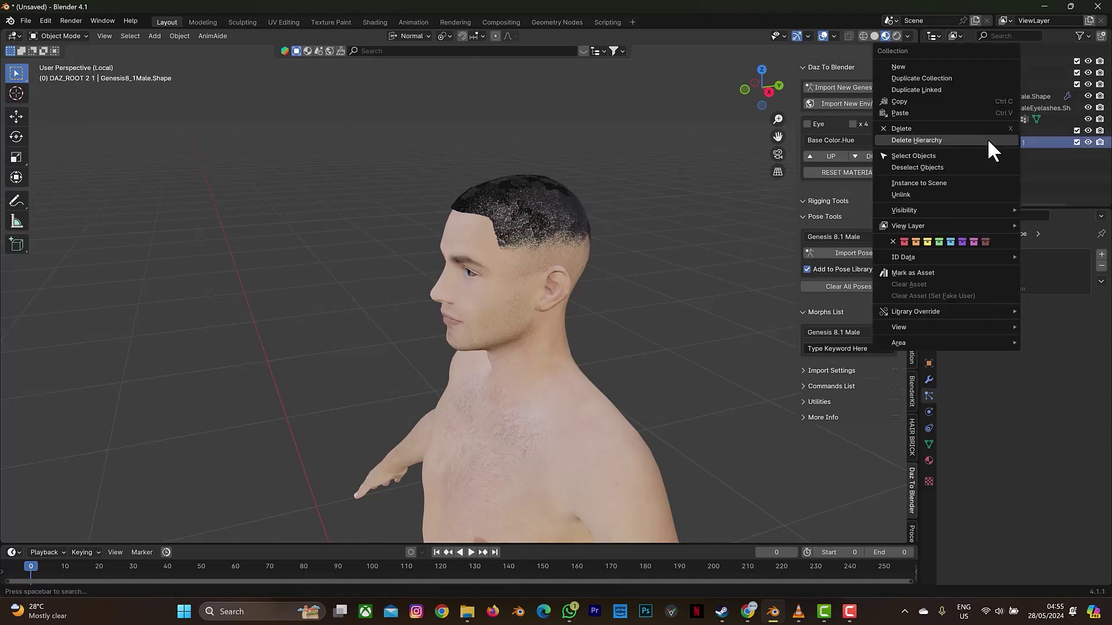
{"action": "left_click", "coordinate": [947, 128]}
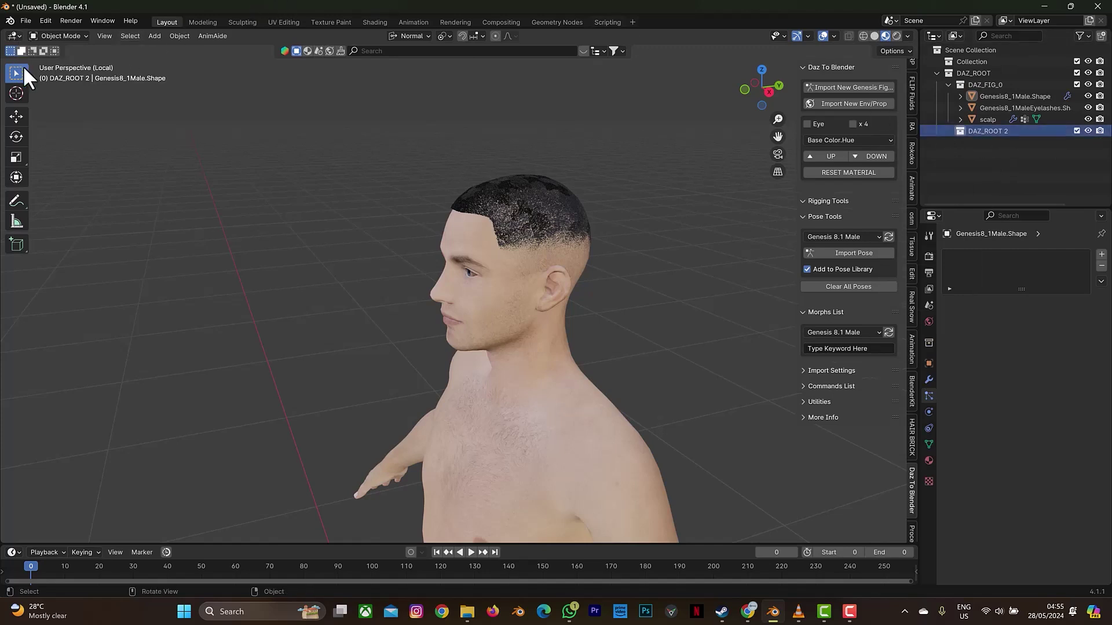
Step: Import Catwalk Sequence 01 (2).fbx from the Downloads folder into the DAZ_ROOT 2 collection
{"action": "left_click", "coordinate": [26, 21]}
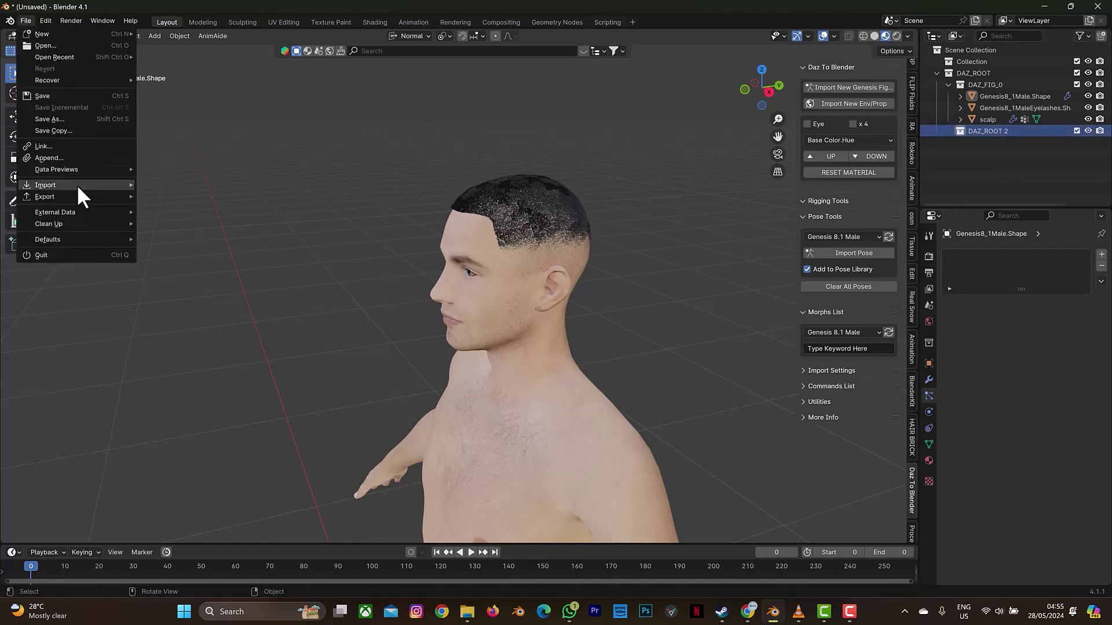
{"action": "mouse_move", "coordinate": [78, 185]}
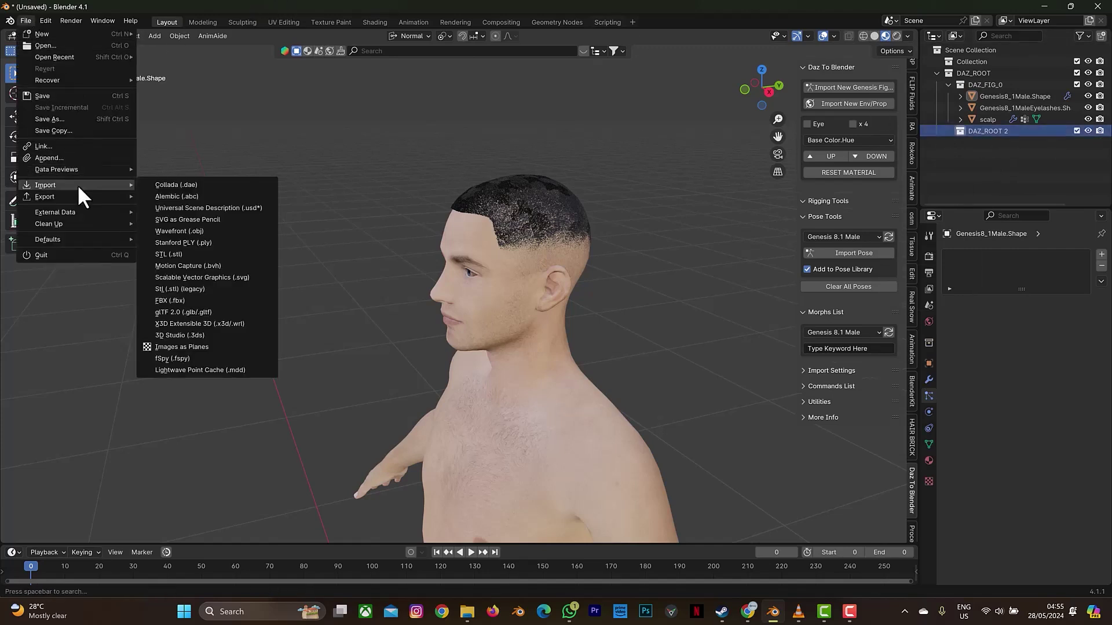
{"action": "left_click", "coordinate": [198, 298]}
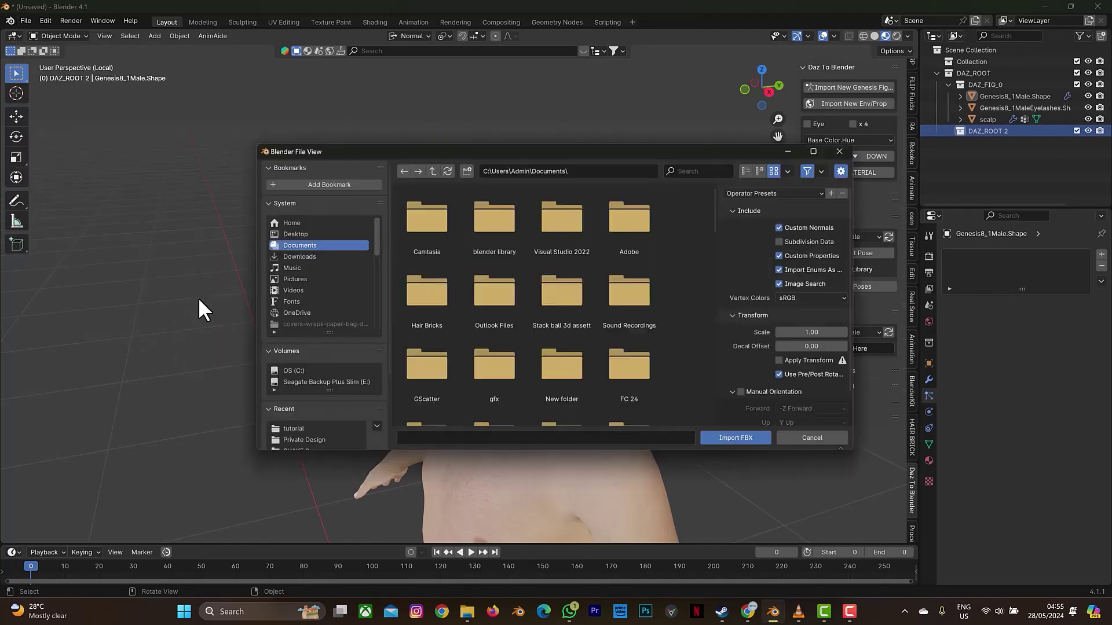
{"action": "left_click", "coordinate": [301, 255]}
{"action": "scroll", "coordinate": [489, 284], "scroll_direction": "down", "scroll_amount": 1}
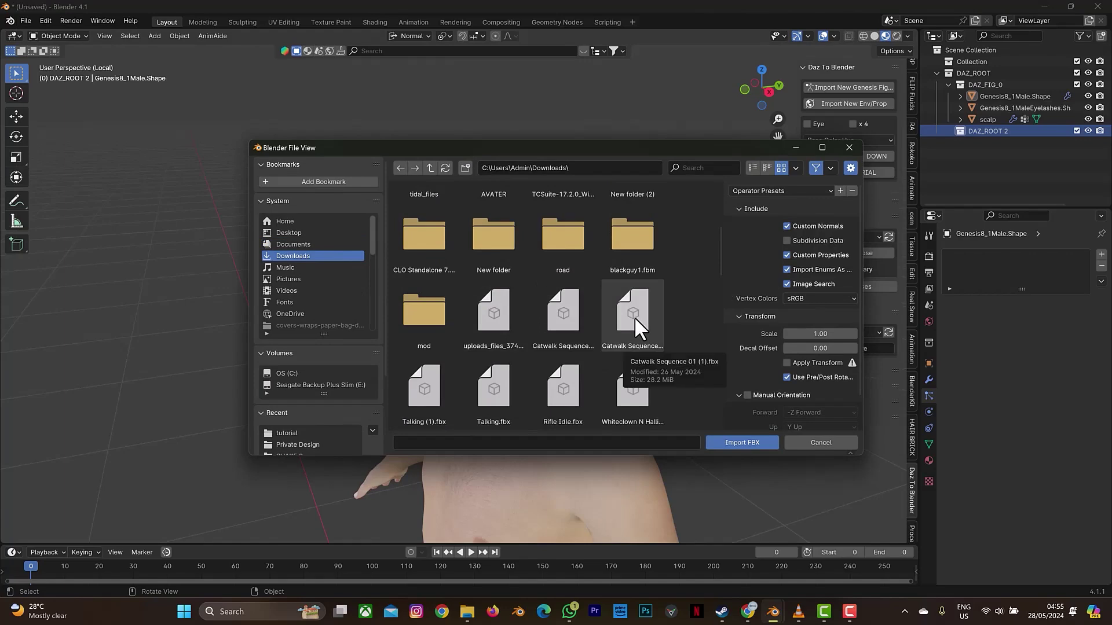
{"action": "left_click", "coordinate": [575, 320]}
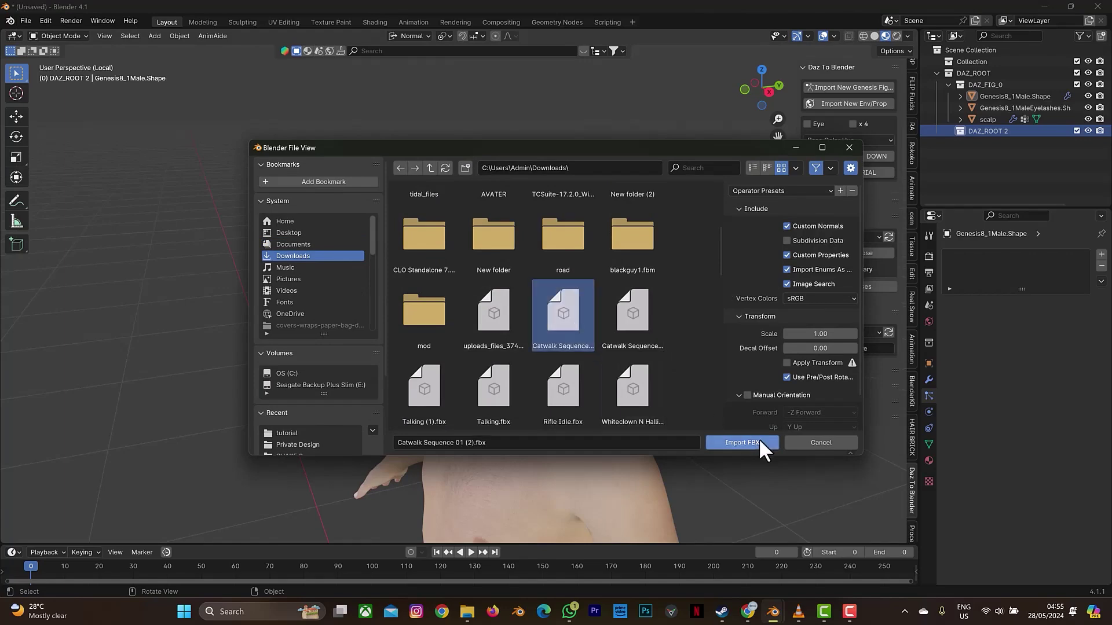
{"action": "left_click", "coordinate": [758, 443]}
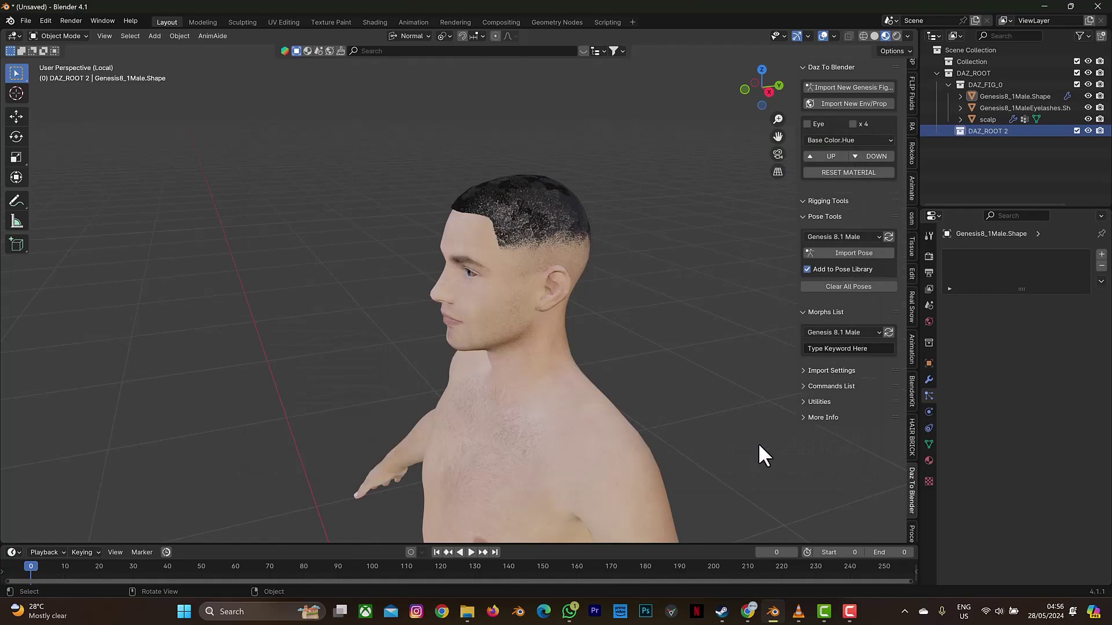
{"action": "scroll", "coordinate": [513, 360], "scroll_direction": "down", "scroll_amount": 8}
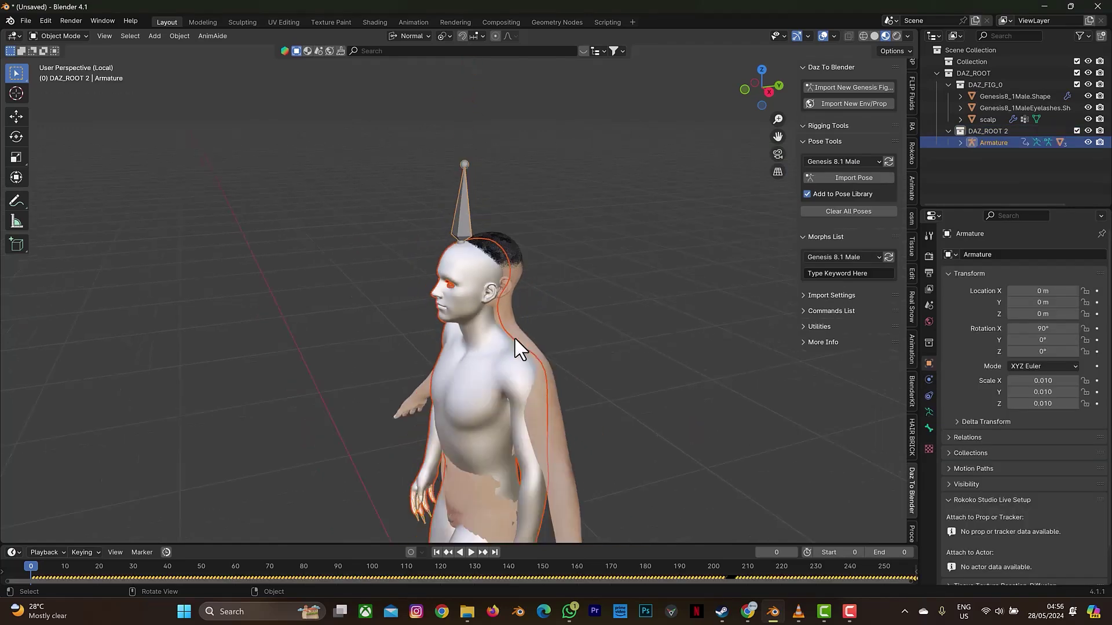
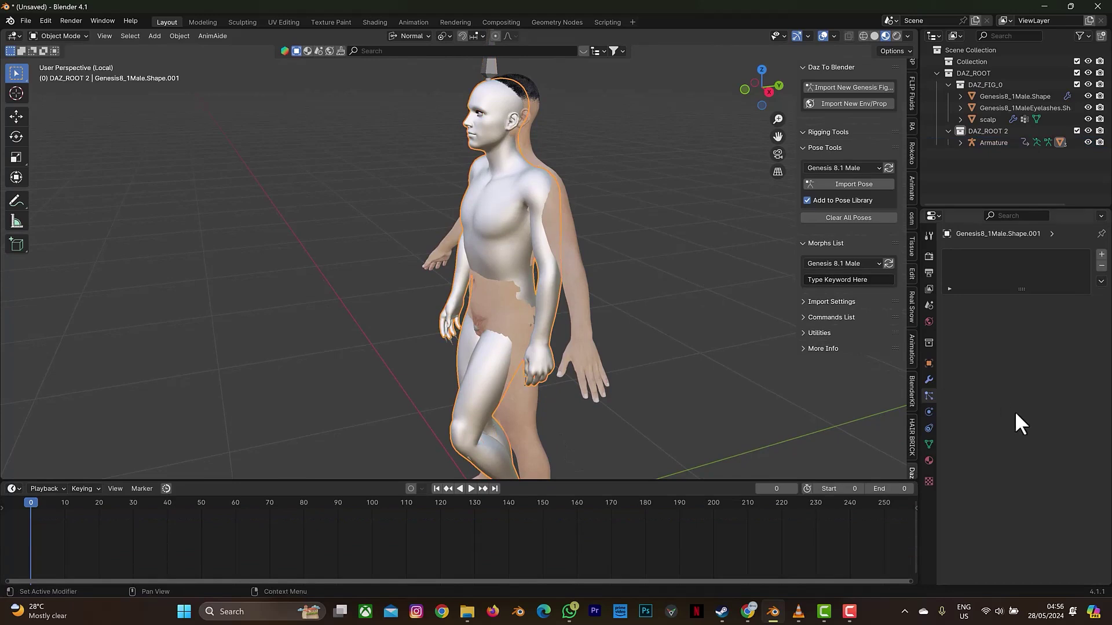
Step: Assign the original Genesis 8.1 Male_Face material to the imported body's face slot and look through its remaining material slots
{"action": "left_click", "coordinate": [928, 460]}
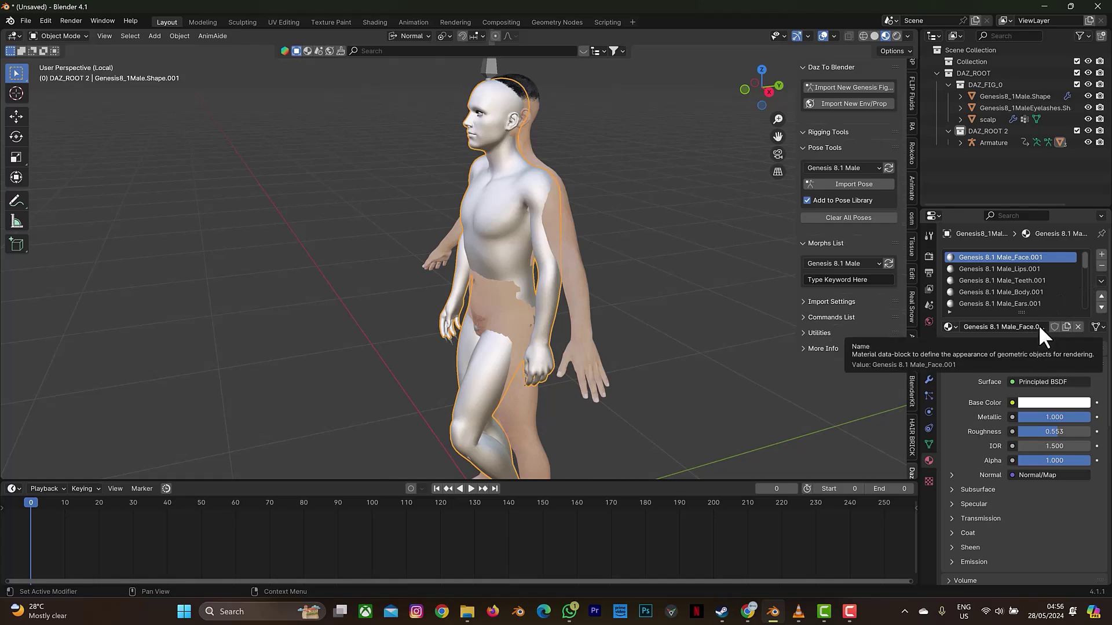
{"action": "left_click", "coordinate": [954, 326]}
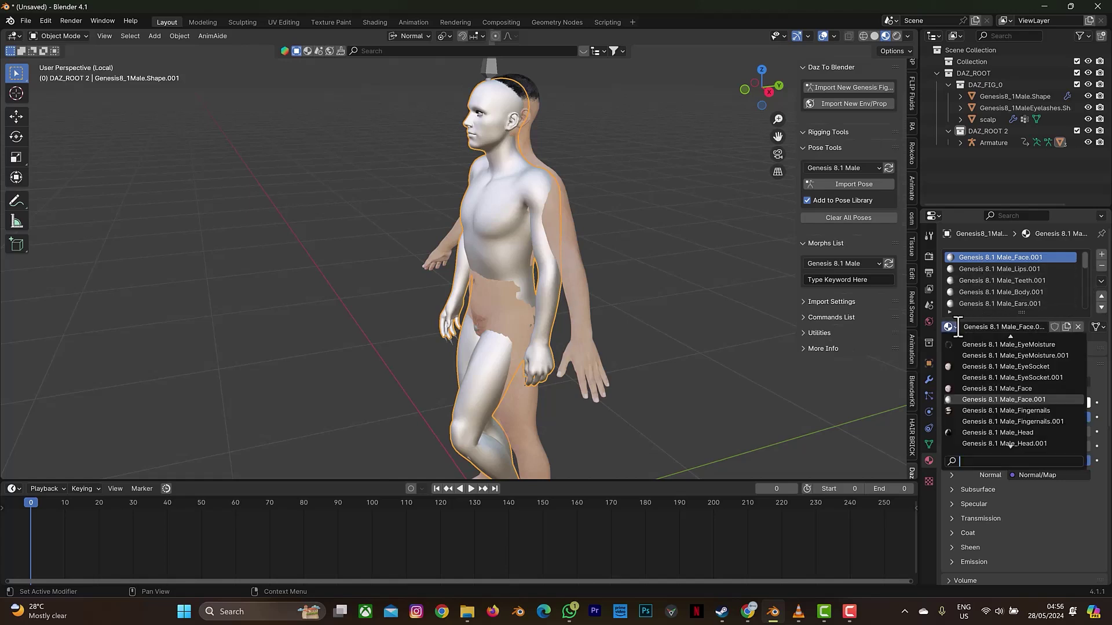
{"action": "left_click", "coordinate": [971, 389]}
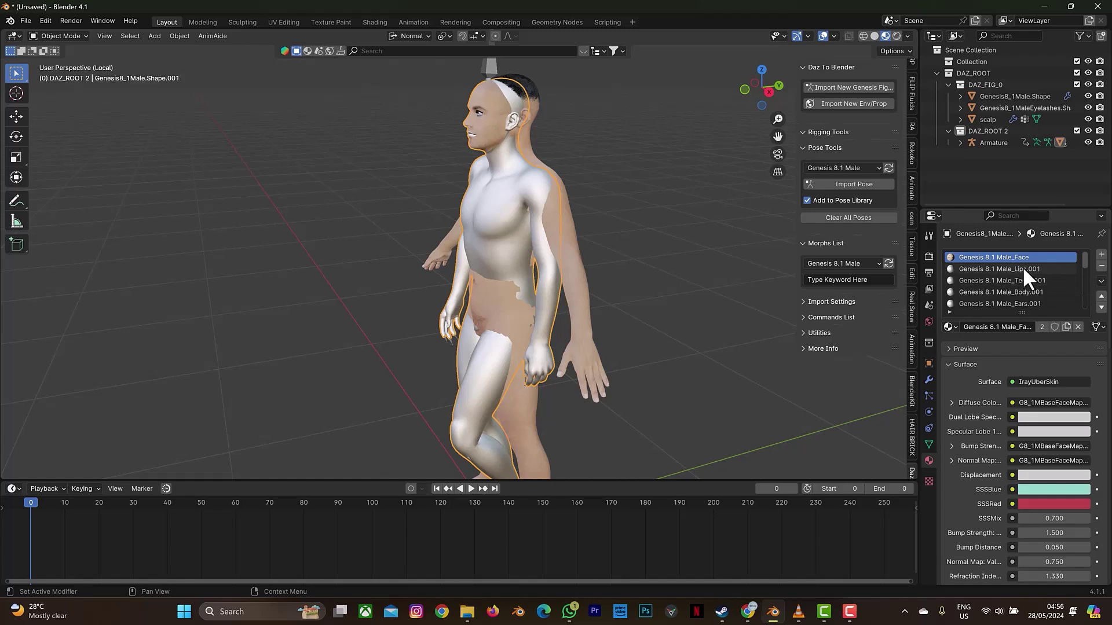
{"action": "scroll", "coordinate": [1055, 280], "scroll_direction": "down", "scroll_amount": 5}
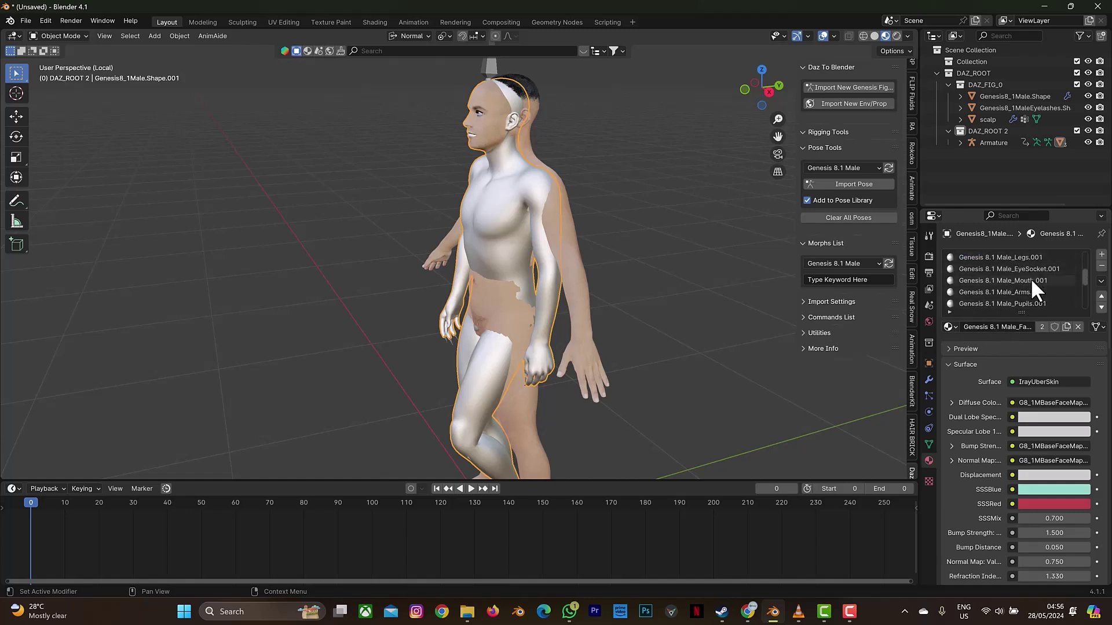
{"action": "scroll", "coordinate": [1039, 266], "scroll_direction": "down", "scroll_amount": 5}
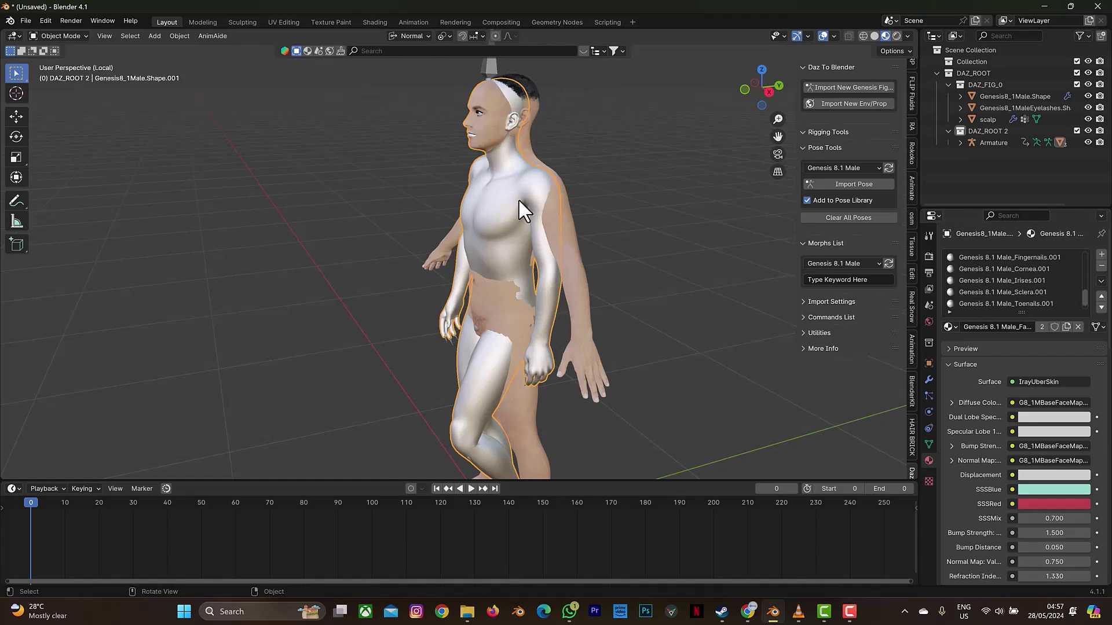
Step: Turn off the viewport display of the imported body's Armature modifier and select the imported armature
{"action": "left_click", "coordinate": [928, 379]}
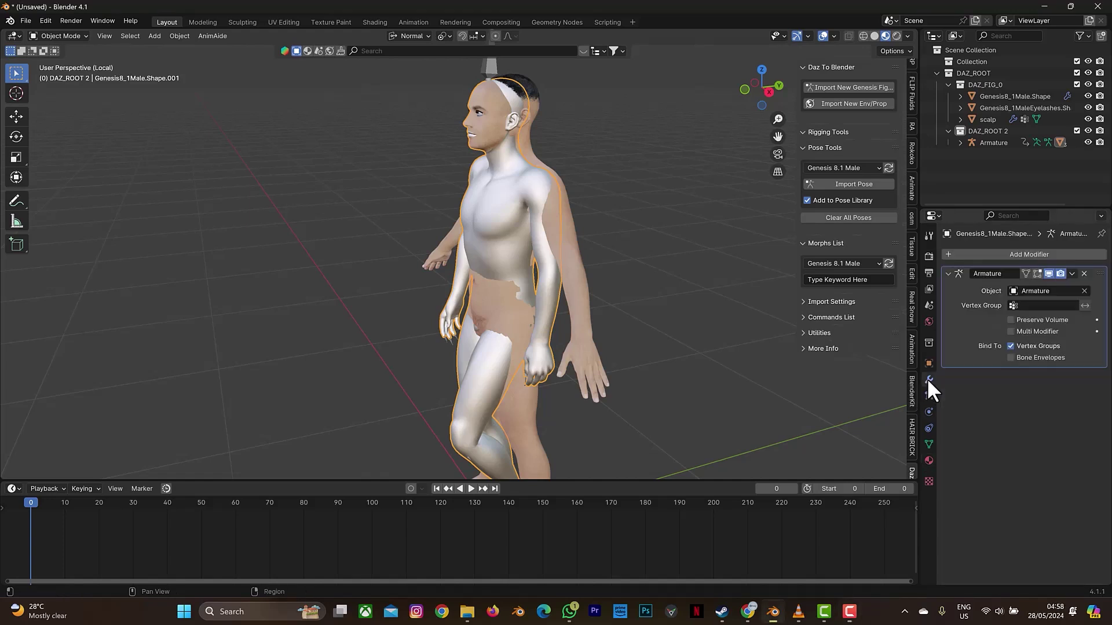
{"action": "left_click", "coordinate": [1049, 270]}
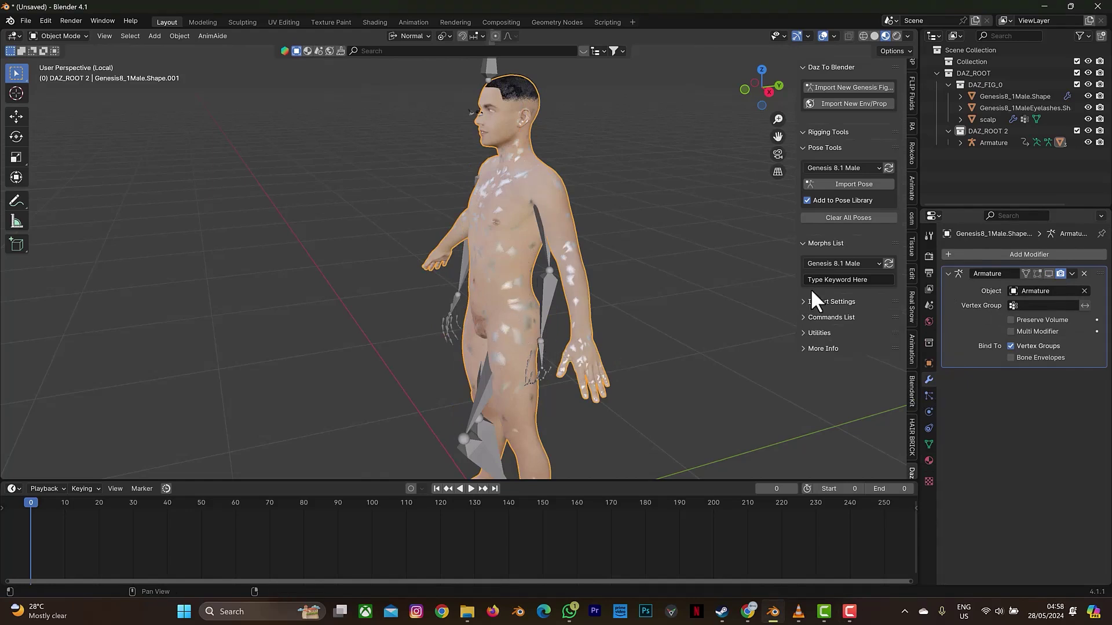
{"action": "left_click", "coordinate": [552, 207]}
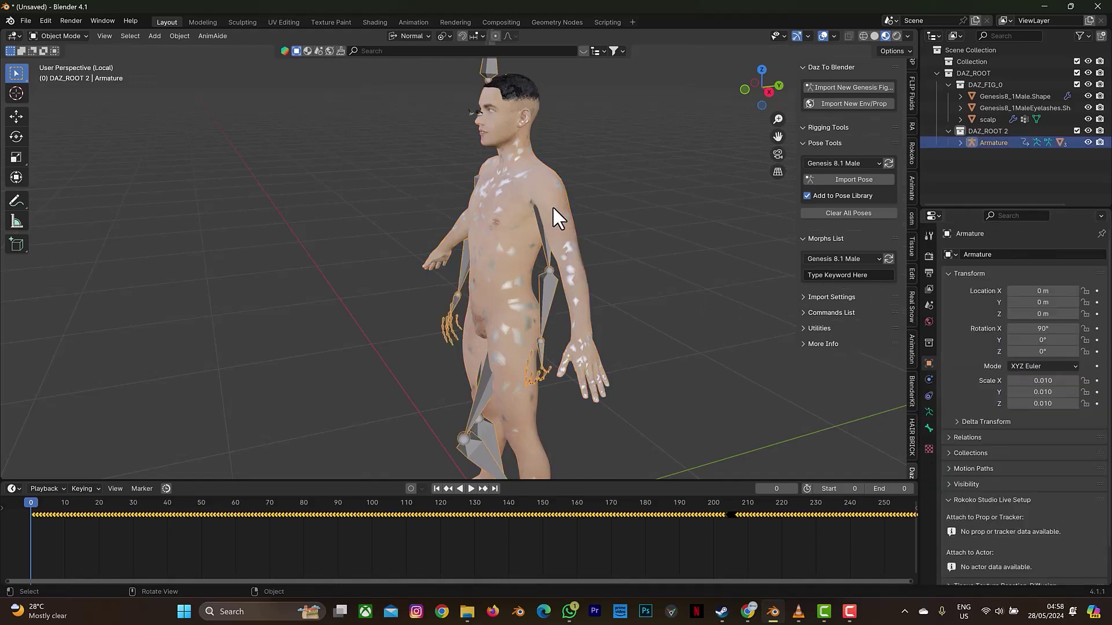
Step: Add a Data Transfer modifier to the original Genesis8_1Male.Shape mesh
{"action": "left_click", "coordinate": [996, 96]}
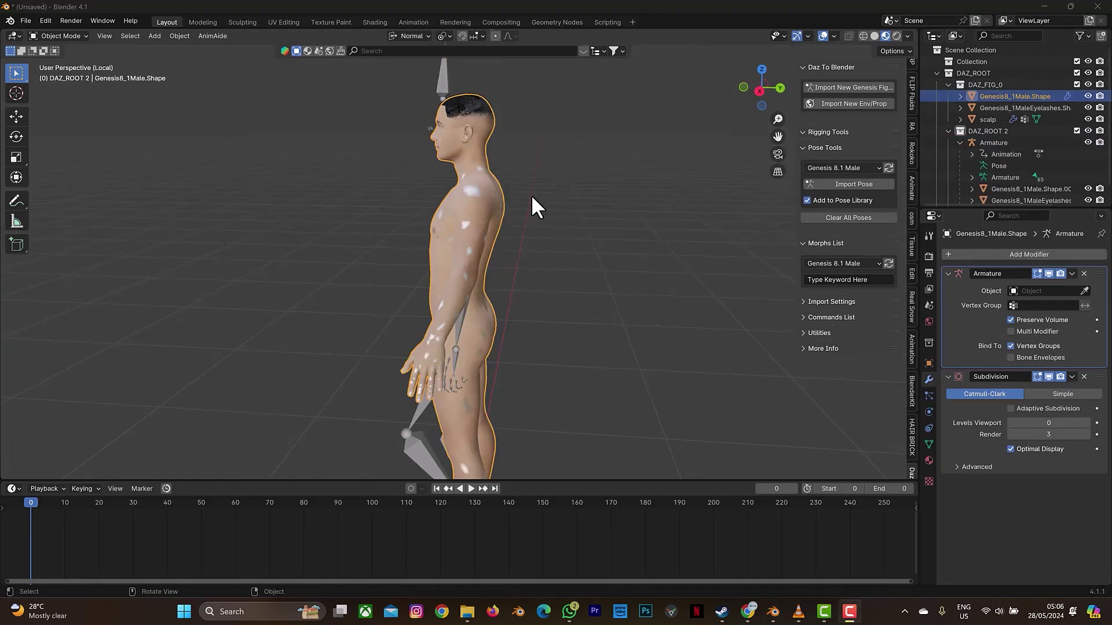
{"action": "left_click", "coordinate": [1014, 254]}
{"action": "left_click", "coordinate": [978, 253]}
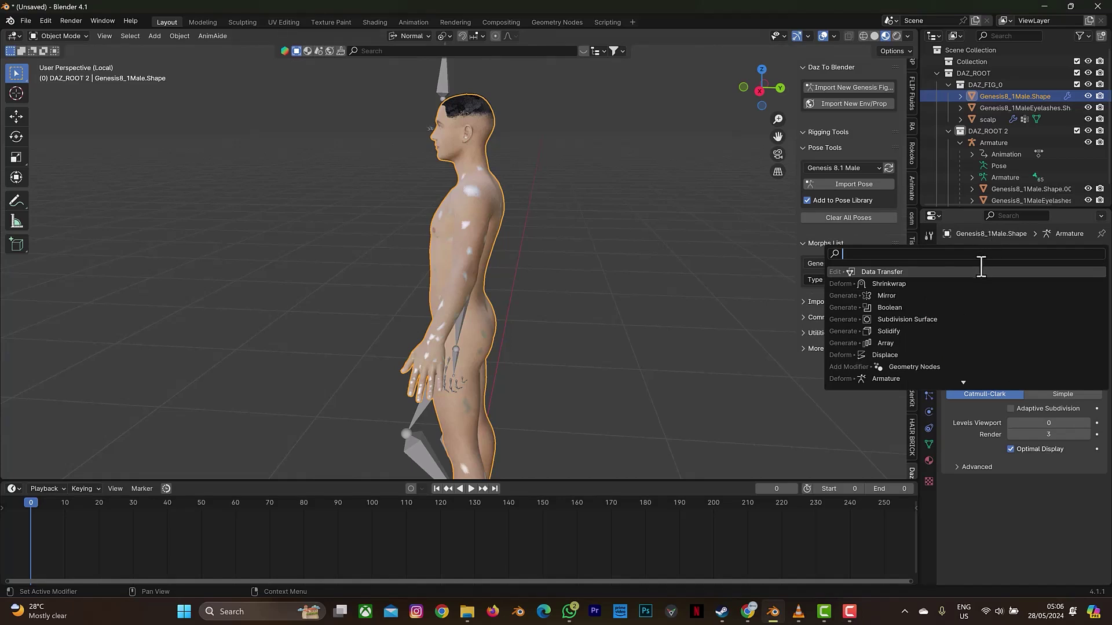
{"action": "left_click", "coordinate": [973, 271]}
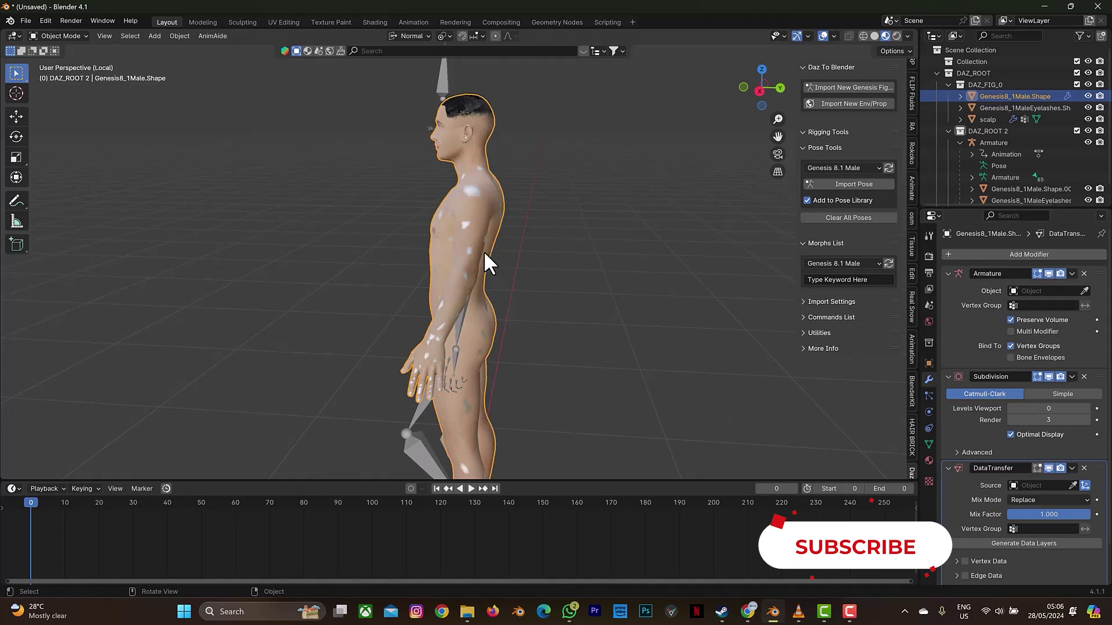
Step: Move the Data Transfer modifier to the top of the stack and sample the imported body as its source, hiding the original body meanwhile
{"action": "left_click", "coordinate": [1088, 97]}
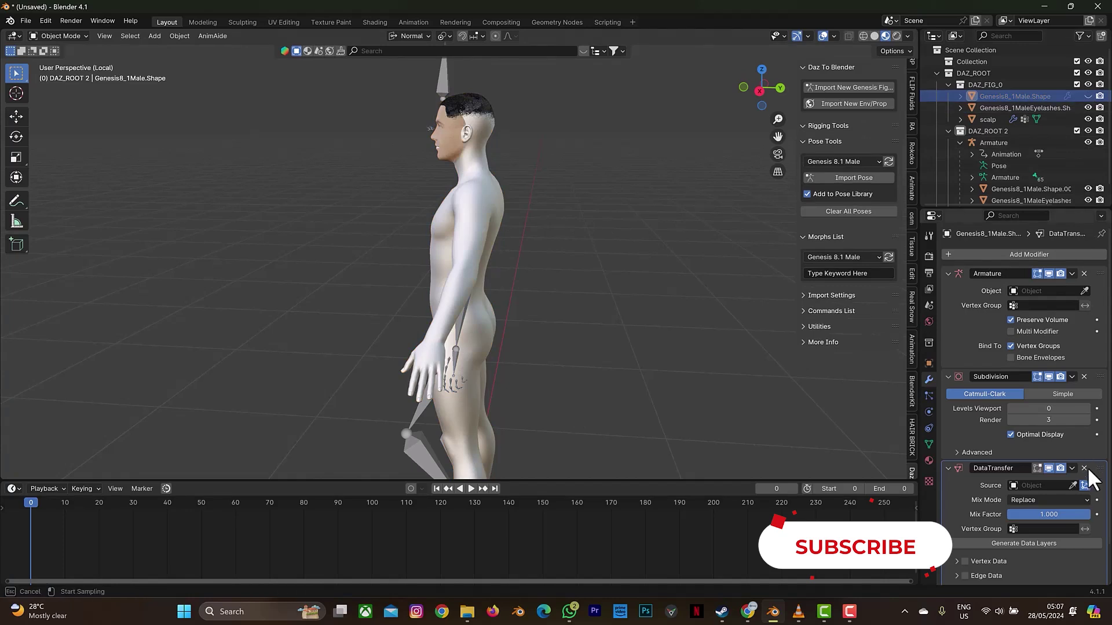
{"action": "left_click_drag", "start_coordinate": [1100, 469], "coordinate": [1071, 298]}
{"action": "left_click", "coordinate": [1073, 291]}
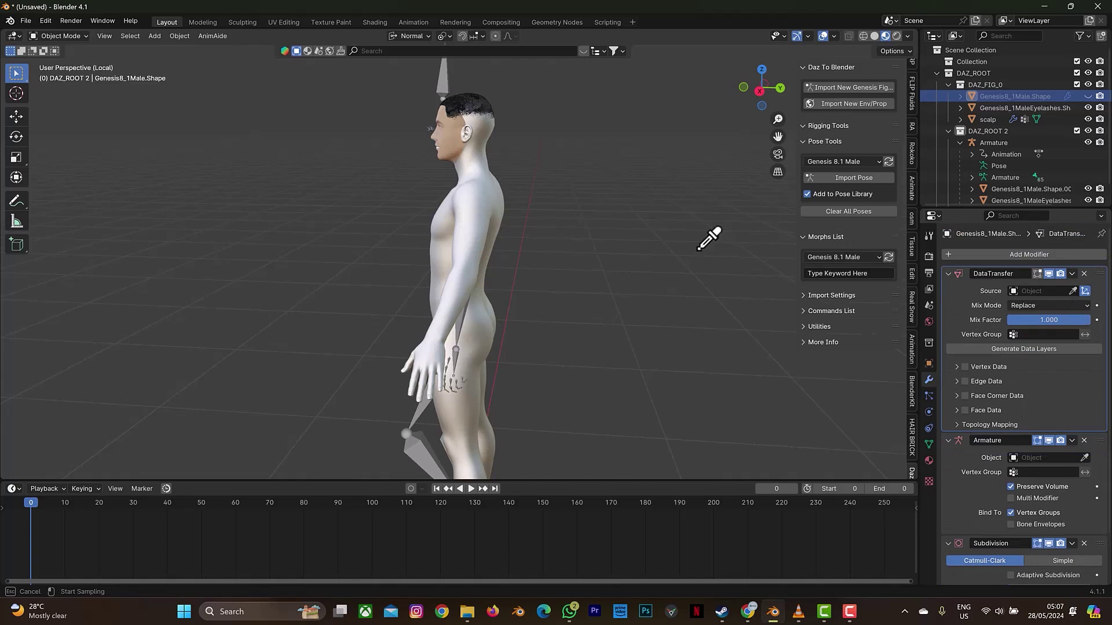
{"action": "left_click", "coordinate": [470, 231]}
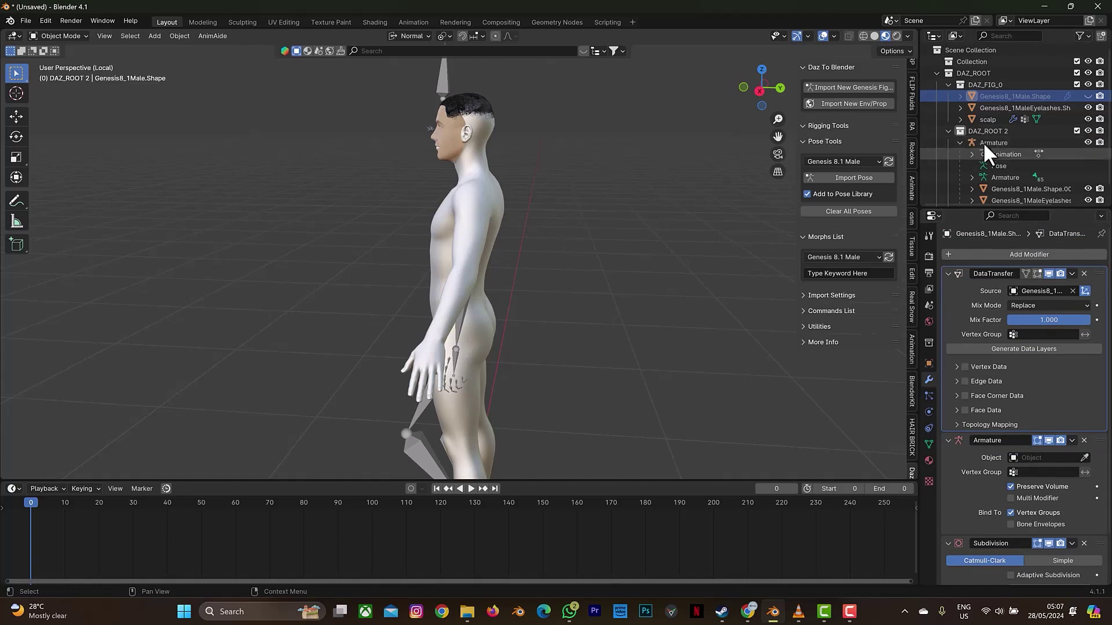
{"action": "left_click", "coordinate": [1088, 96]}
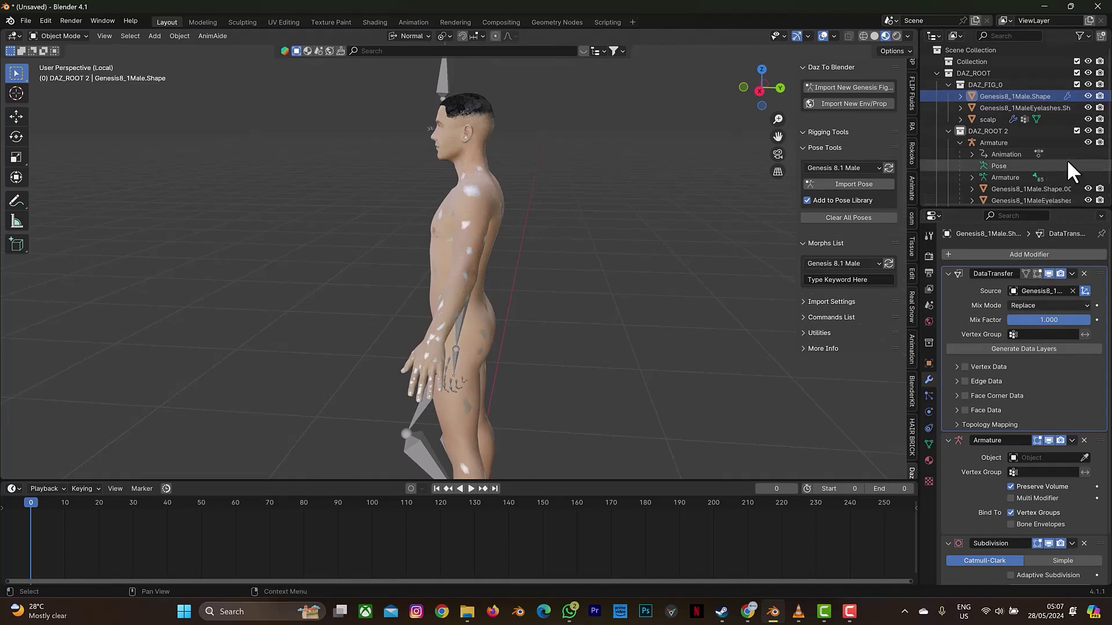
Step: Hide the imported body and eyelashes meshes under the Armature in DAZ_ROOT 2
{"action": "left_click", "coordinate": [1086, 188]}
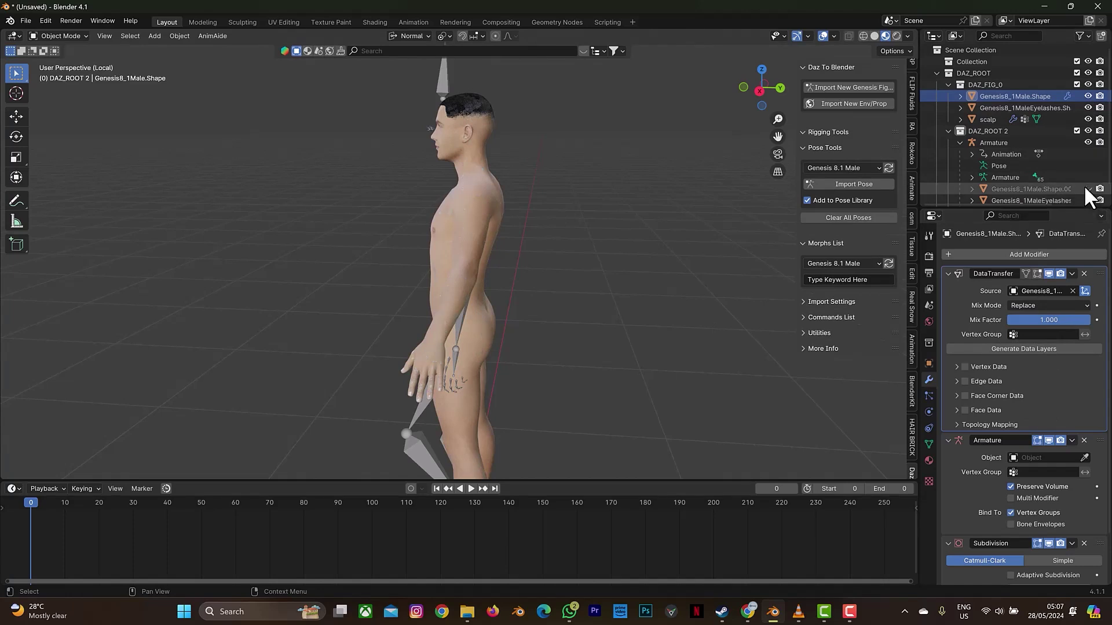
{"action": "left_click", "coordinate": [1086, 200]}
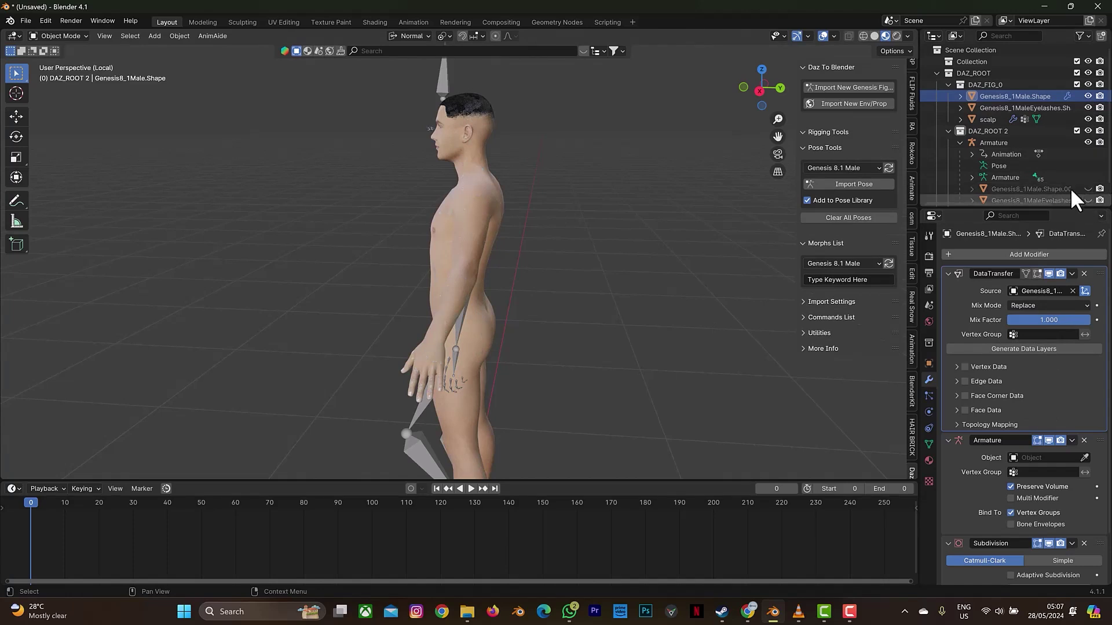
{"action": "left_click", "coordinate": [960, 141]}
{"action": "left_click", "coordinate": [960, 141]}
{"action": "left_click", "coordinate": [960, 142]}
{"action": "left_click", "coordinate": [960, 142]}
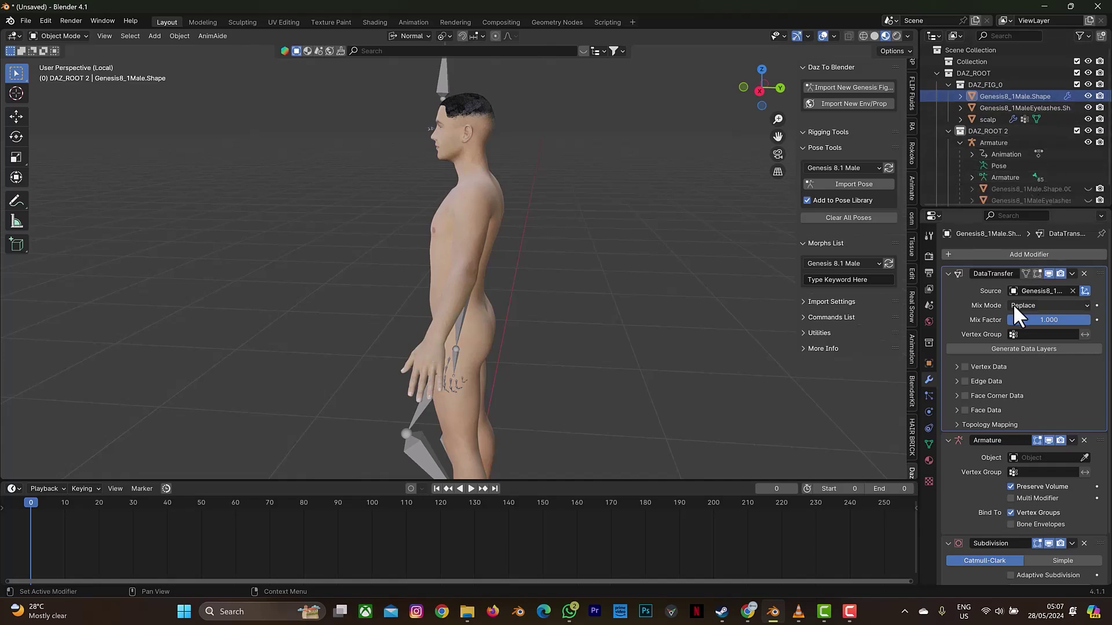
Step: Enable Vertex Data with Vertex Groups in the Data Transfer modifier and generate the data layers
{"action": "left_click", "coordinate": [956, 366]}
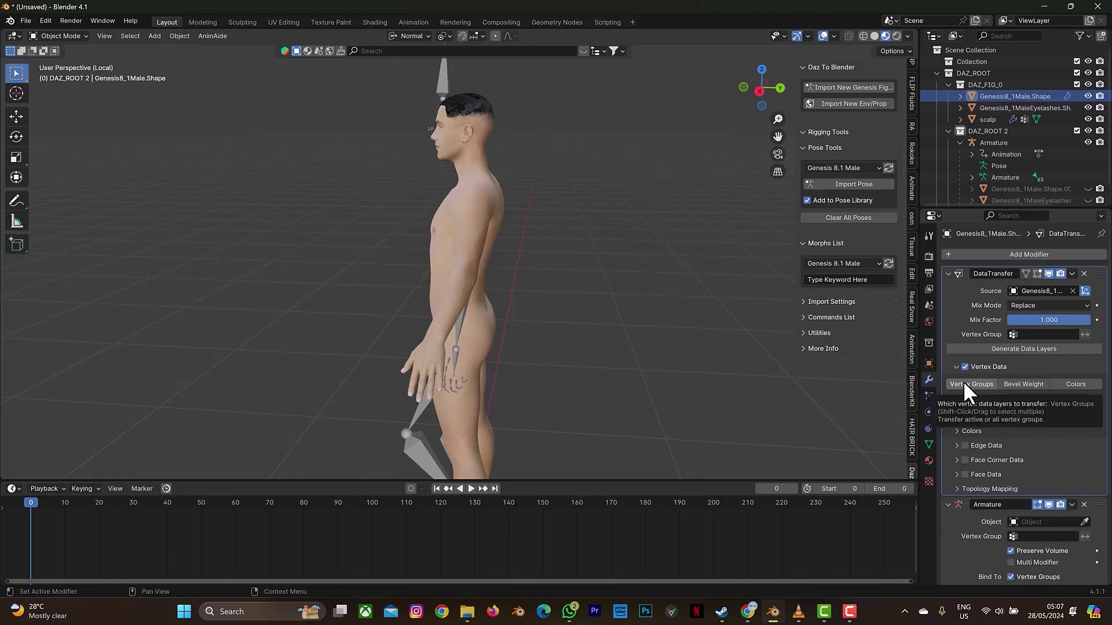
{"action": "left_click", "coordinate": [963, 384]}
{"action": "left_click", "coordinate": [953, 364]}
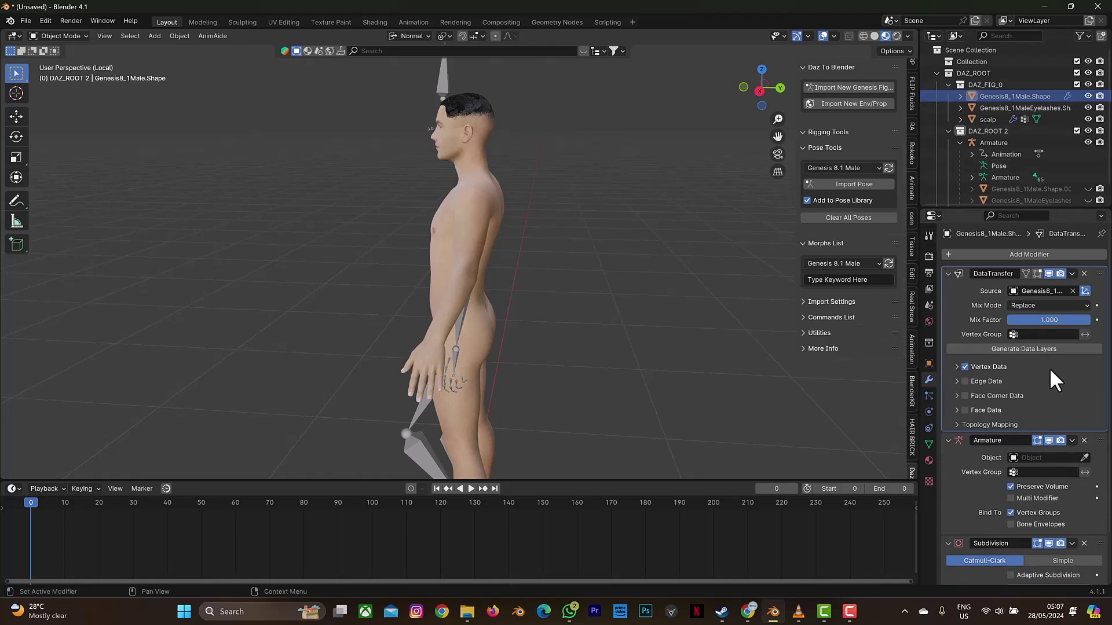
{"action": "scroll", "coordinate": [1054, 371], "scroll_direction": "down", "scroll_amount": 2}
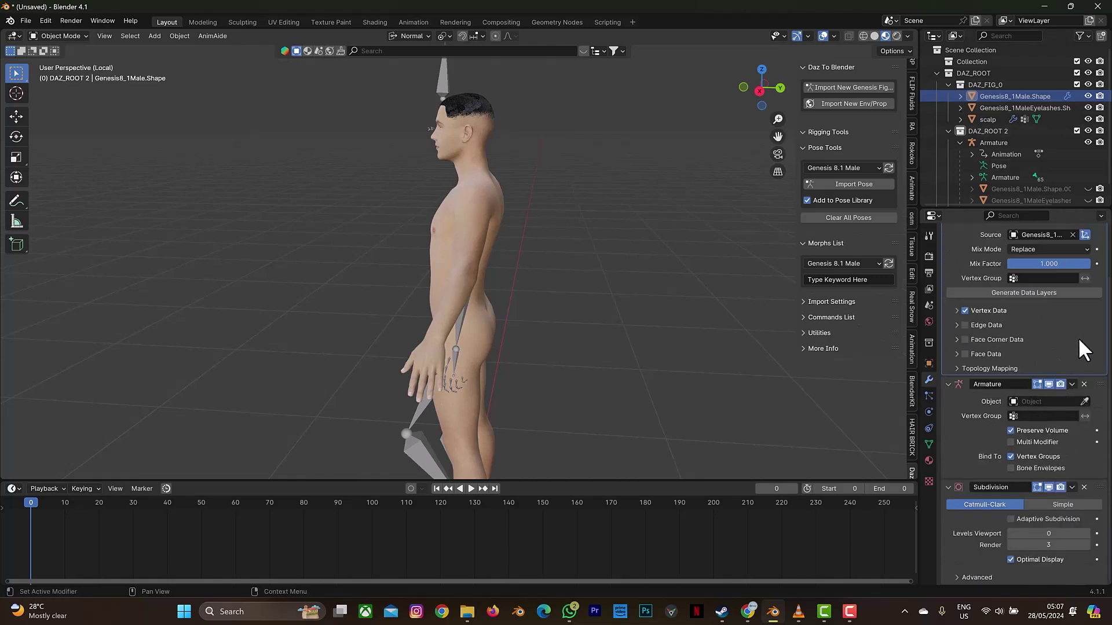
{"action": "scroll", "coordinate": [1079, 341], "scroll_direction": "up", "scroll_amount": 2}
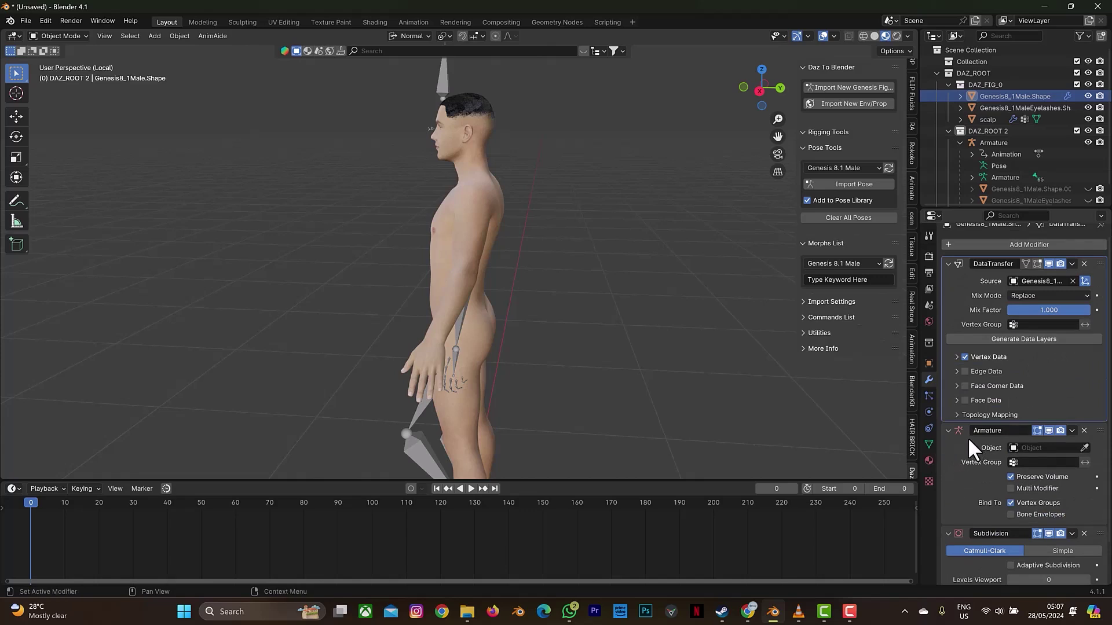
{"action": "left_click", "coordinate": [1040, 337]}
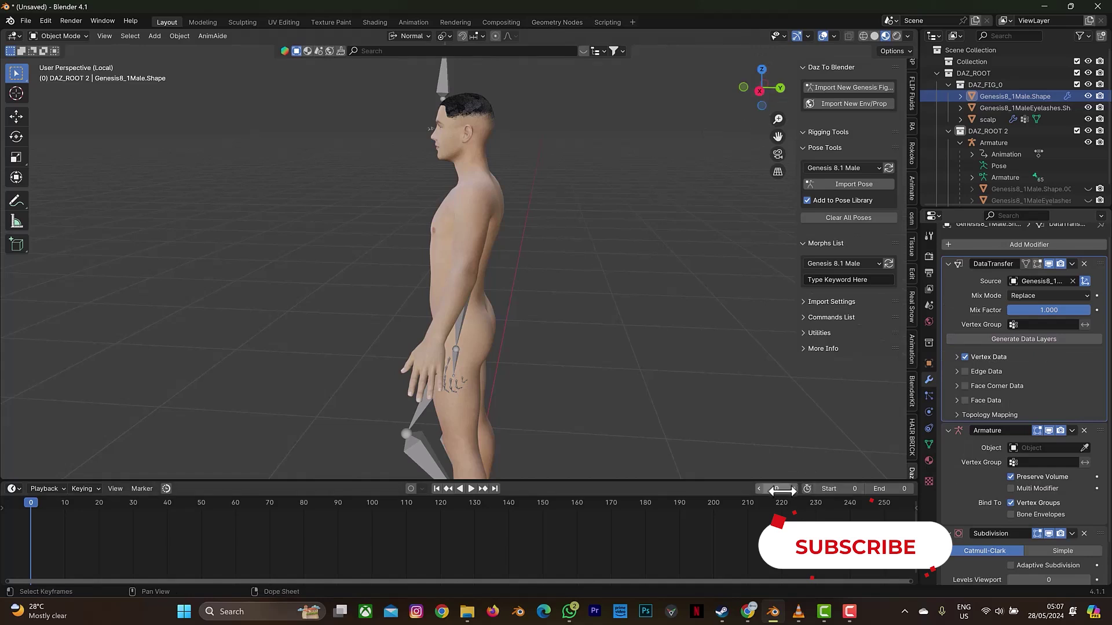
Step: Set the animation's start frame to 1
{"action": "left_click", "coordinate": [833, 486]}
{"action": "type", "text": "1"}
{"action": "key", "text": "Return"}
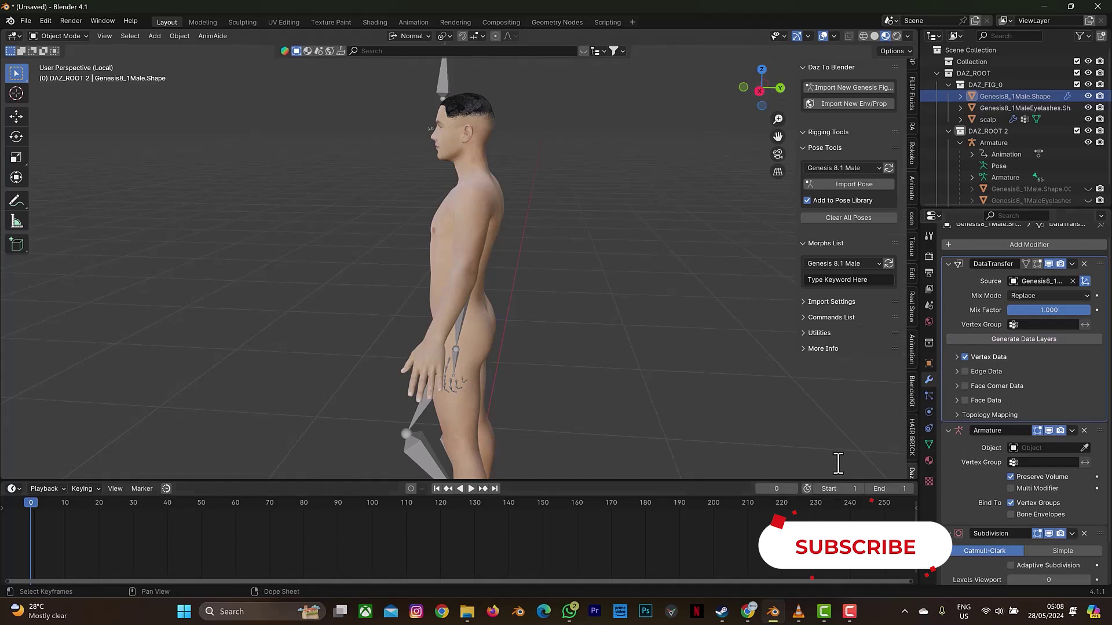
Step: Set the animation's end frame to 500
{"action": "left_click", "coordinate": [886, 490]}
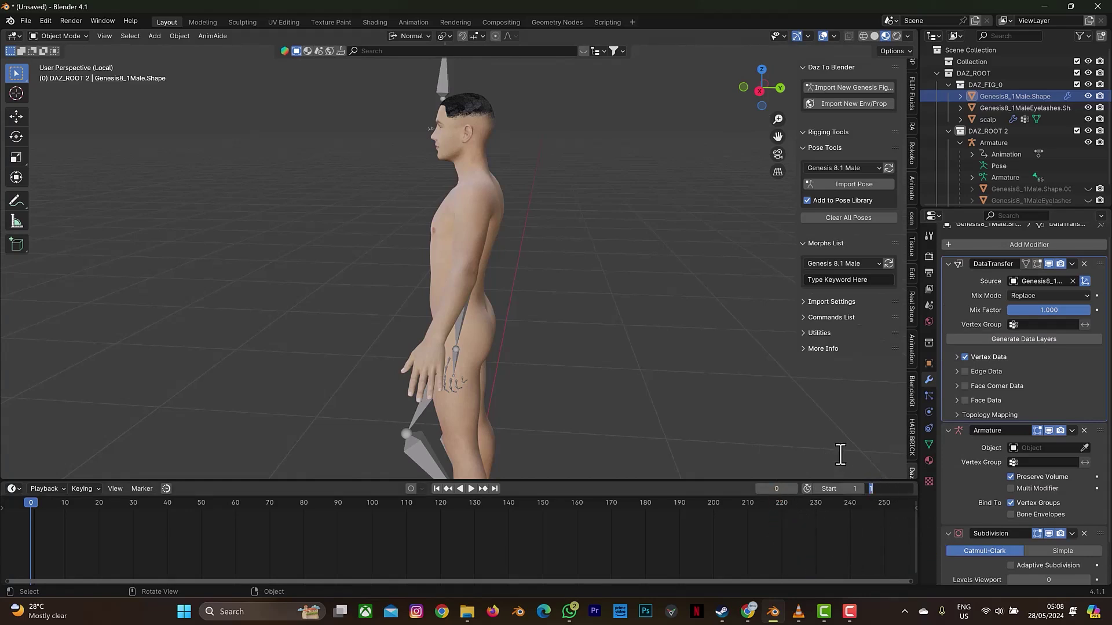
{"action": "key", "text": "BackSpace"}
{"action": "type", "text": "500"}
{"action": "key", "text": "Return"}
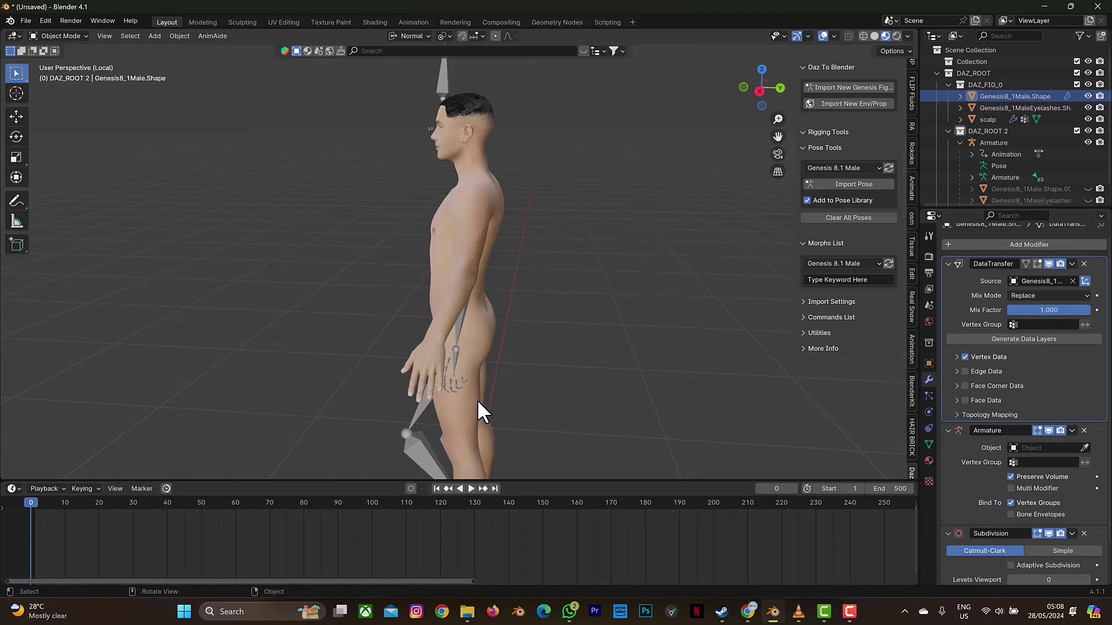
Step: Parent the original Genesis 8.1 male body to the Mixamo armature with Armature Deform
{"action": "left_click", "coordinate": [448, 321]}
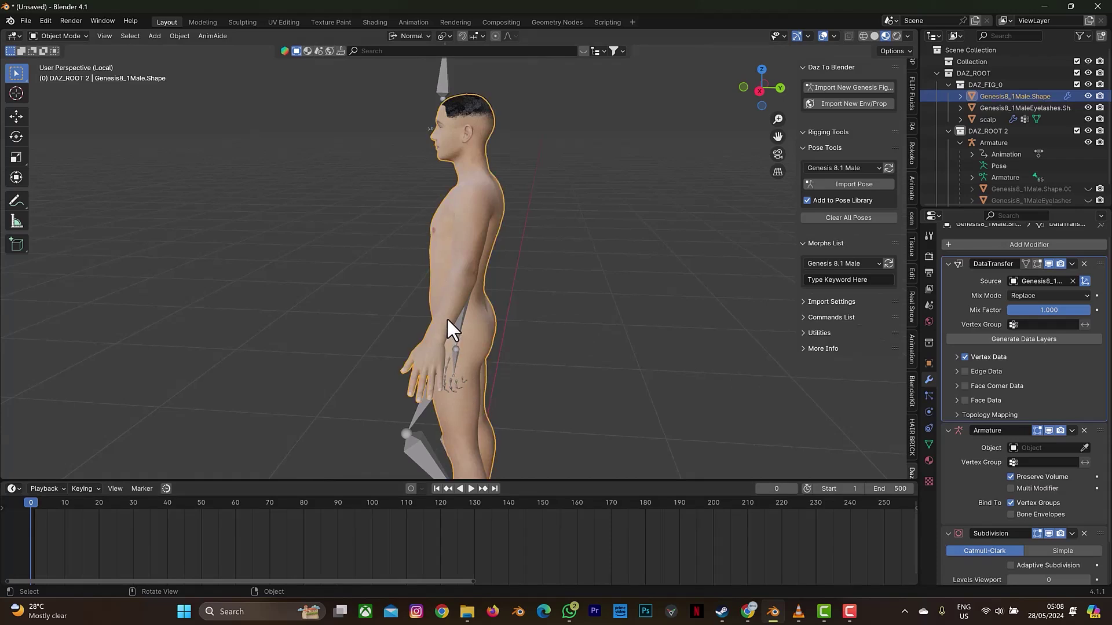
{"action": "left_click", "coordinate": [422, 446], "text": "shift"}
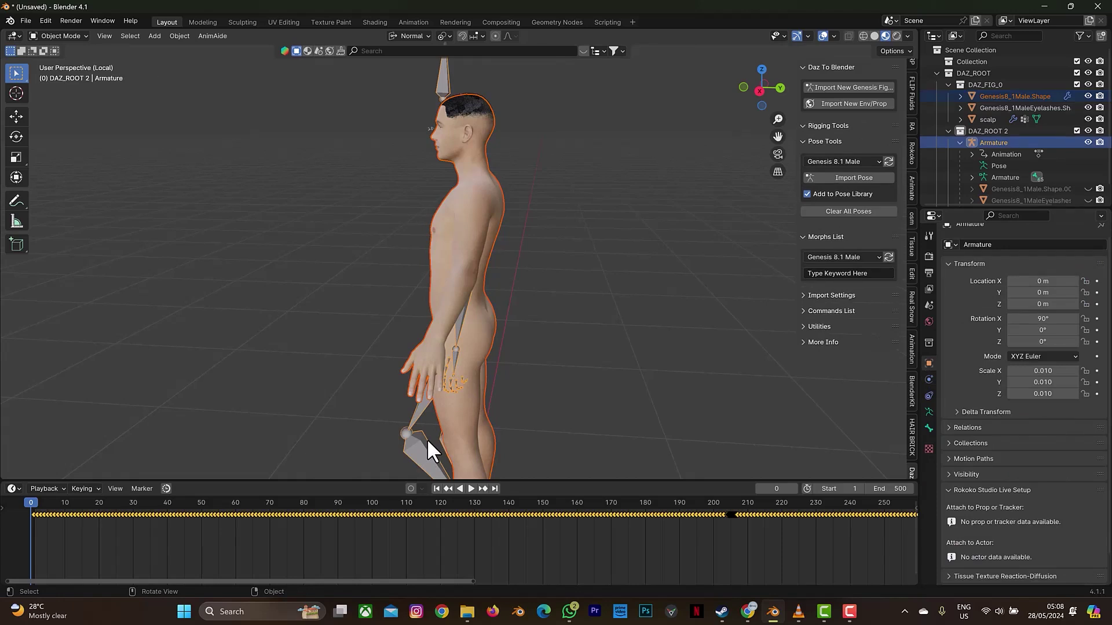
{"action": "key", "text": "ctrl+p"}
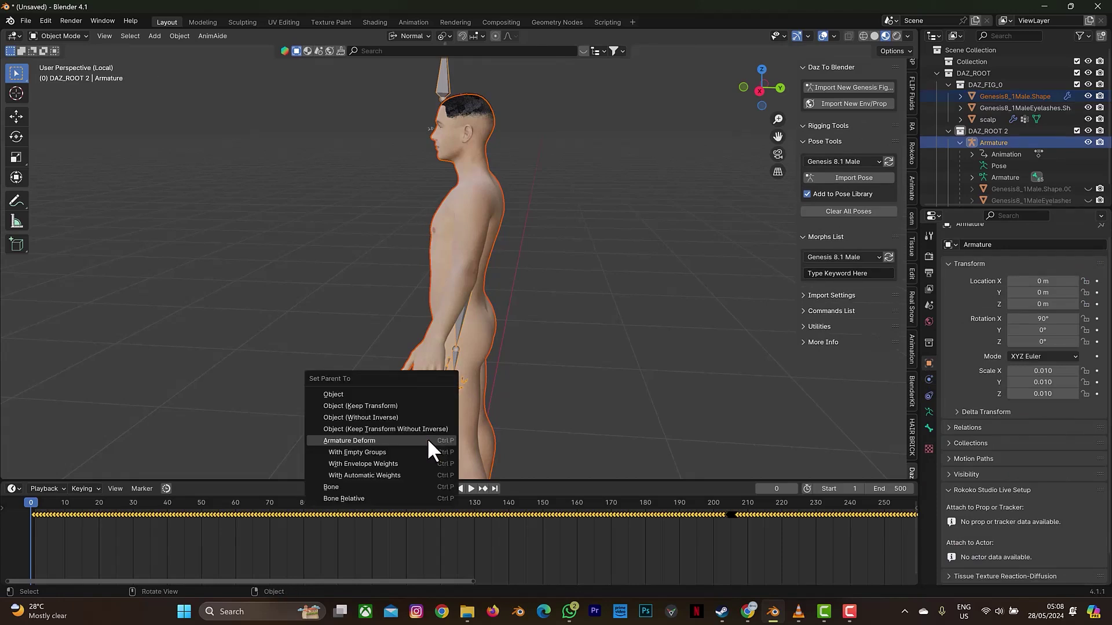
{"action": "key", "text": "Return"}
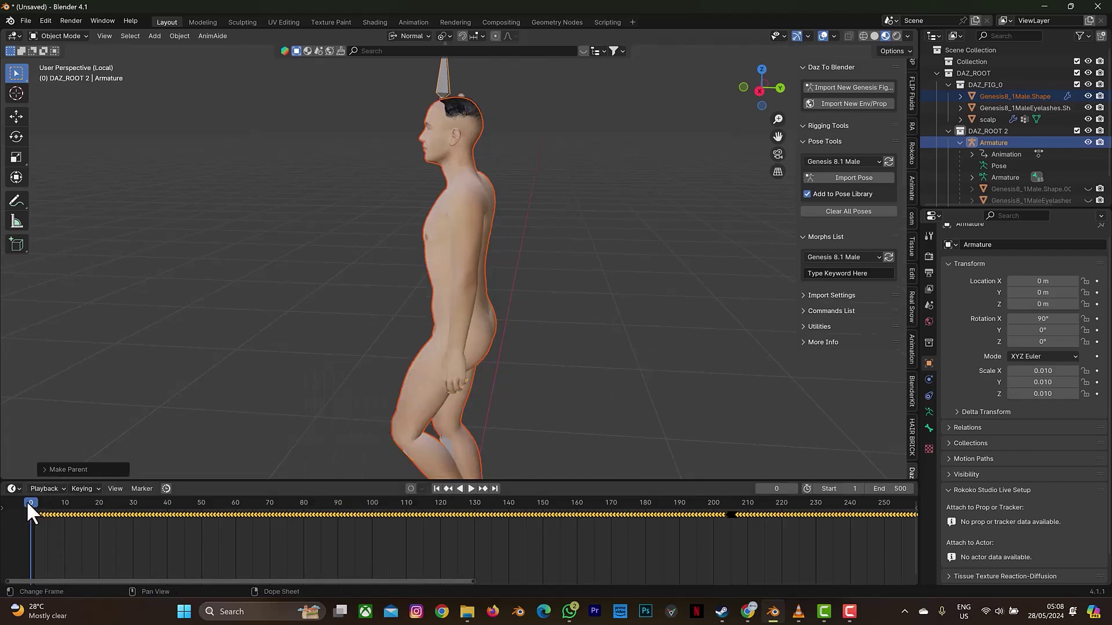
Step: Play the walk, examine the head and scalp hair at frame 31, and return to the first frame
{"action": "key", "text": "space"}
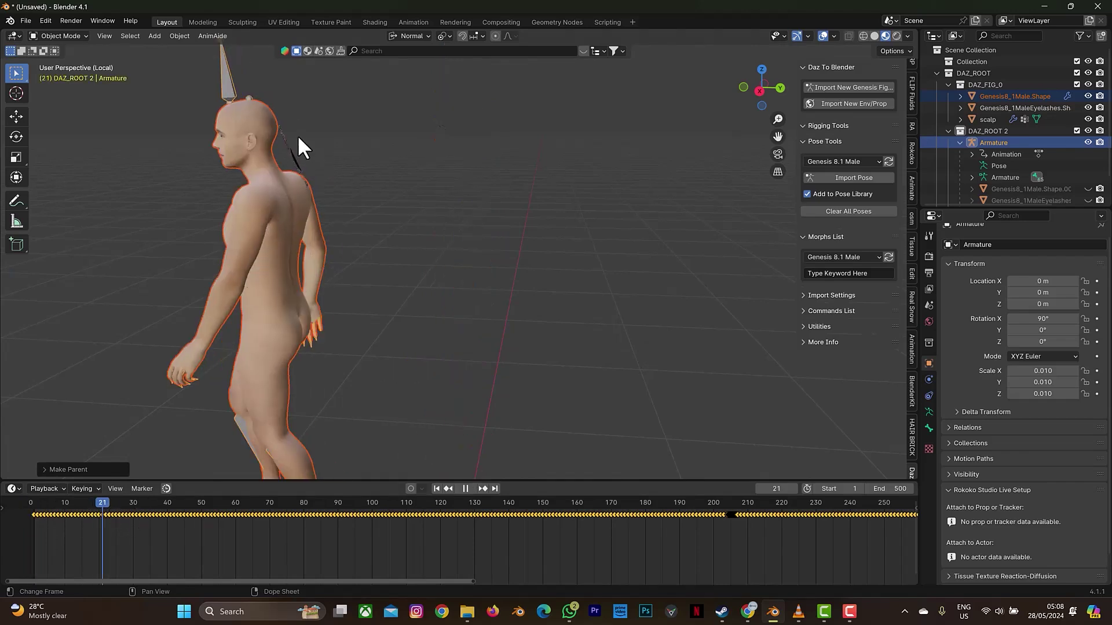
{"action": "key", "text": "space"}
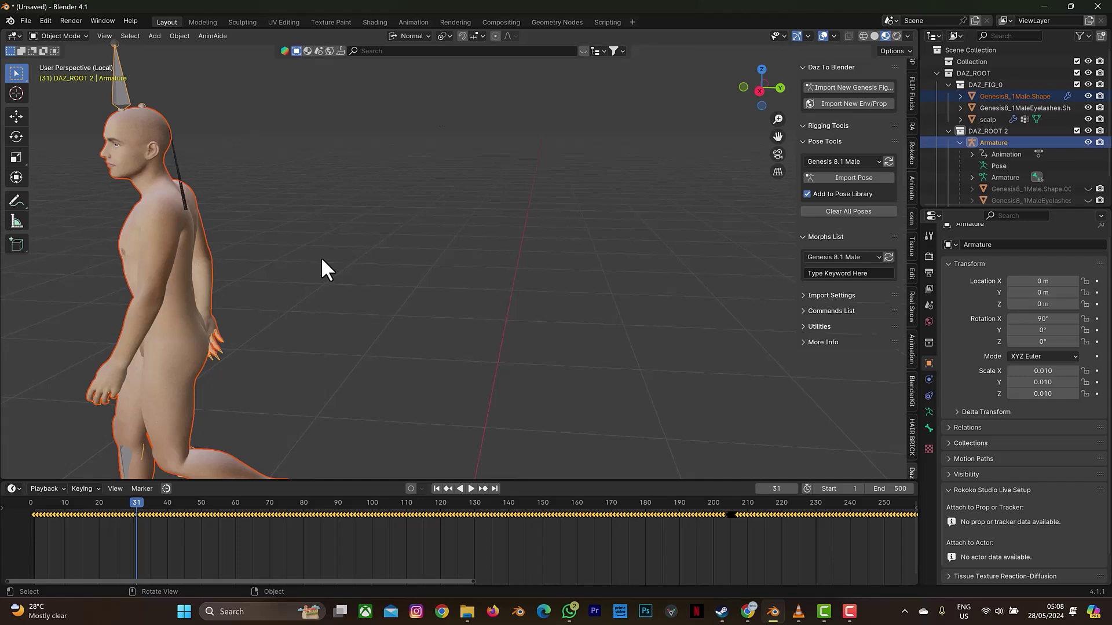
{"action": "left_click_drag", "start_coordinate": [786, 135], "coordinate": [762, 146]}
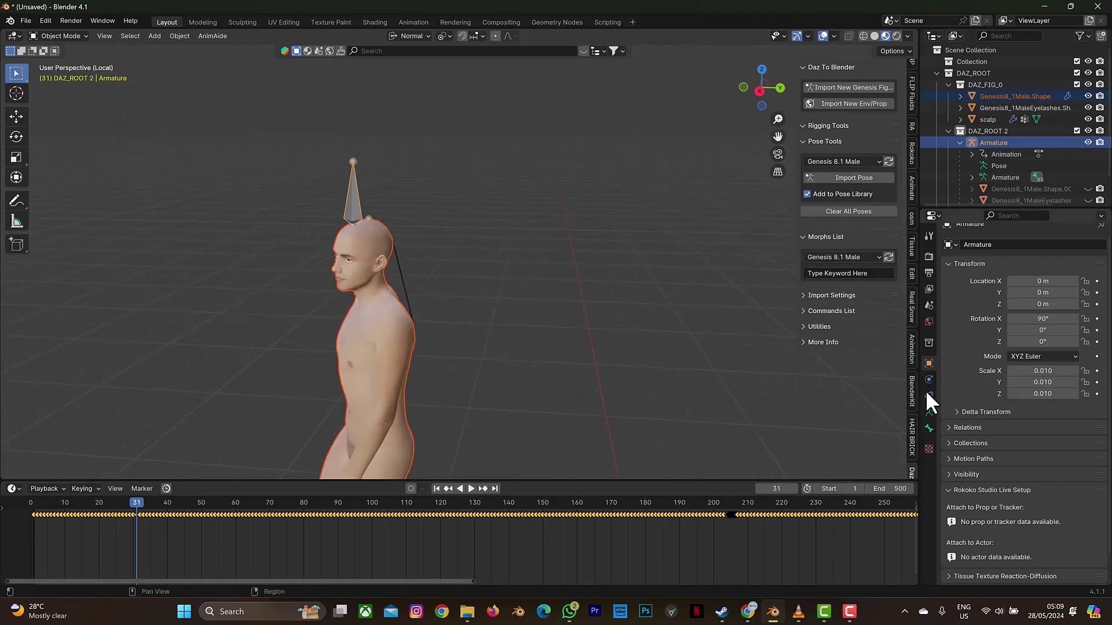
{"action": "scroll", "coordinate": [356, 274], "scroll_direction": "up", "scroll_amount": 5}
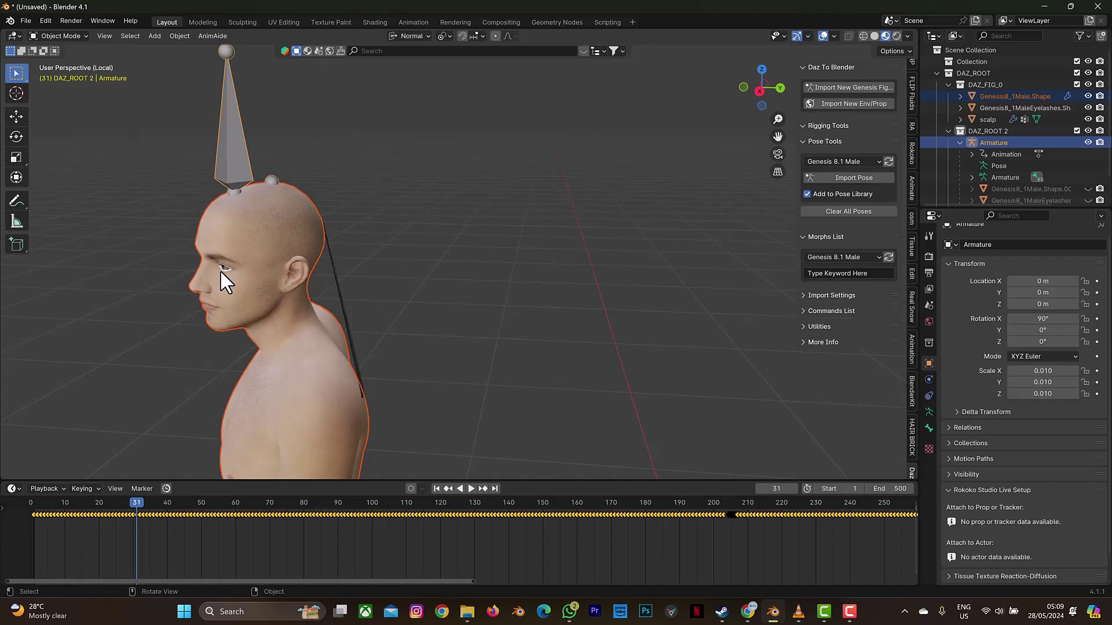
{"action": "scroll", "coordinate": [220, 270], "scroll_direction": "up", "scroll_amount": 4}
{"action": "left_click_drag", "start_coordinate": [777, 136], "coordinate": [893, 119]}
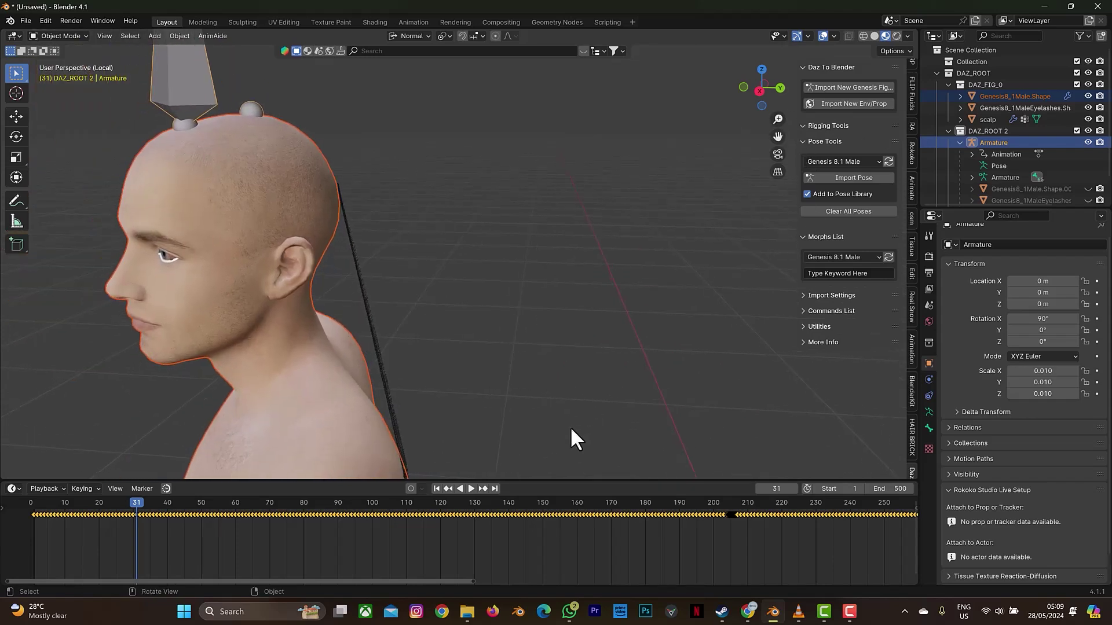
{"action": "left_click", "coordinate": [437, 488]}
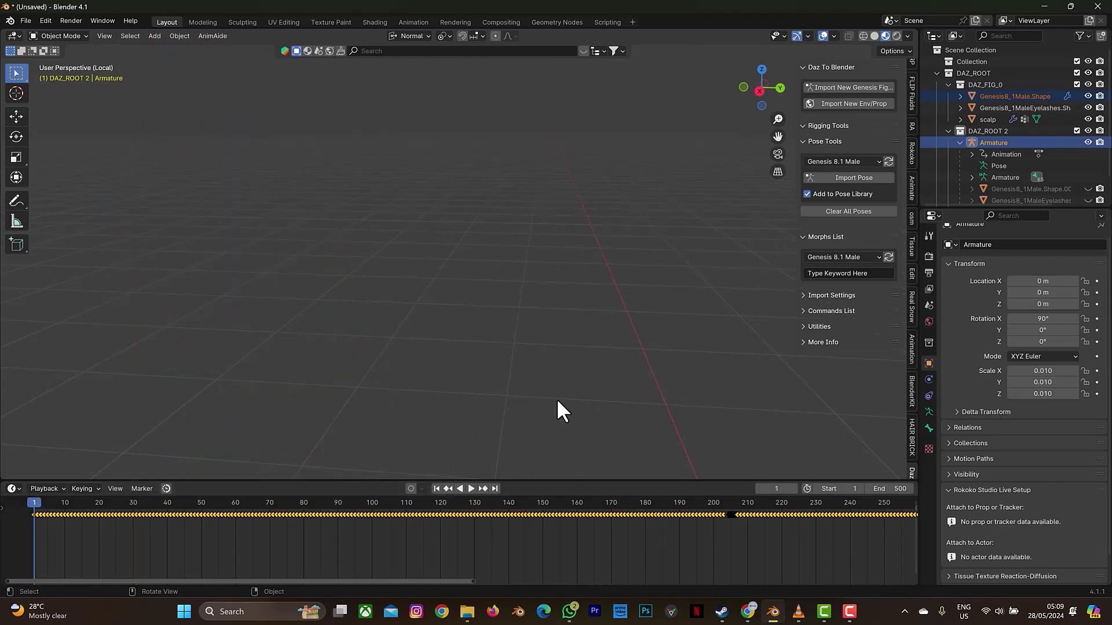
Step: Assign the original Male 8_1 Tear_Tear material to the tear mesh around the eyes
{"action": "scroll", "coordinate": [736, 265], "scroll_direction": "up", "scroll_amount": 2}
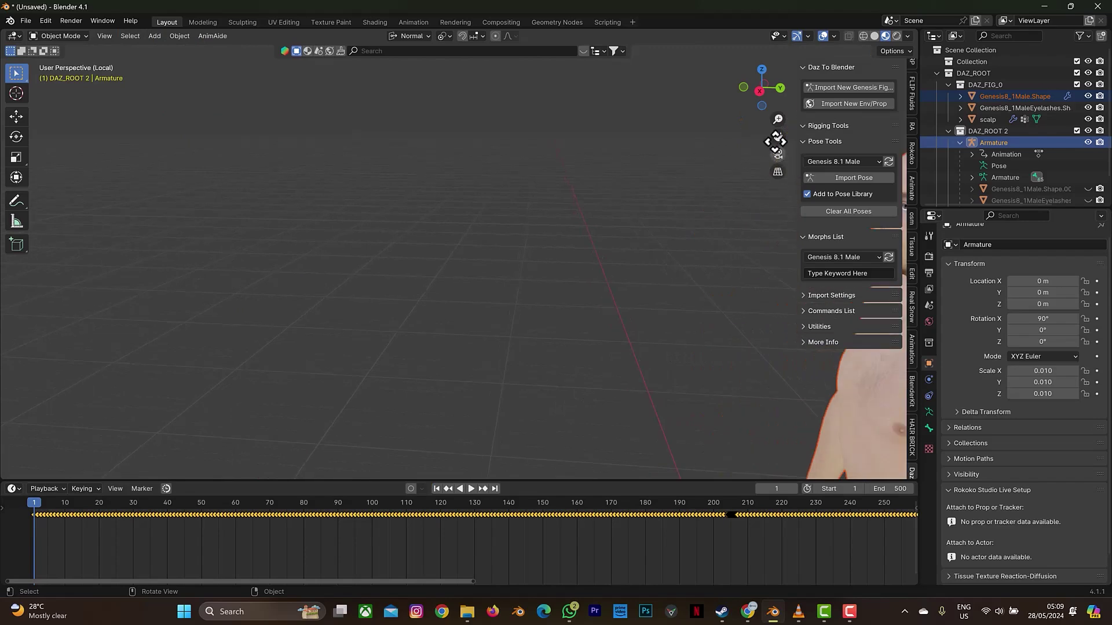
{"action": "scroll", "coordinate": [439, 369], "scroll_direction": "down", "scroll_amount": 4}
{"action": "scroll", "coordinate": [438, 368], "scroll_direction": "up", "scroll_amount": 3}
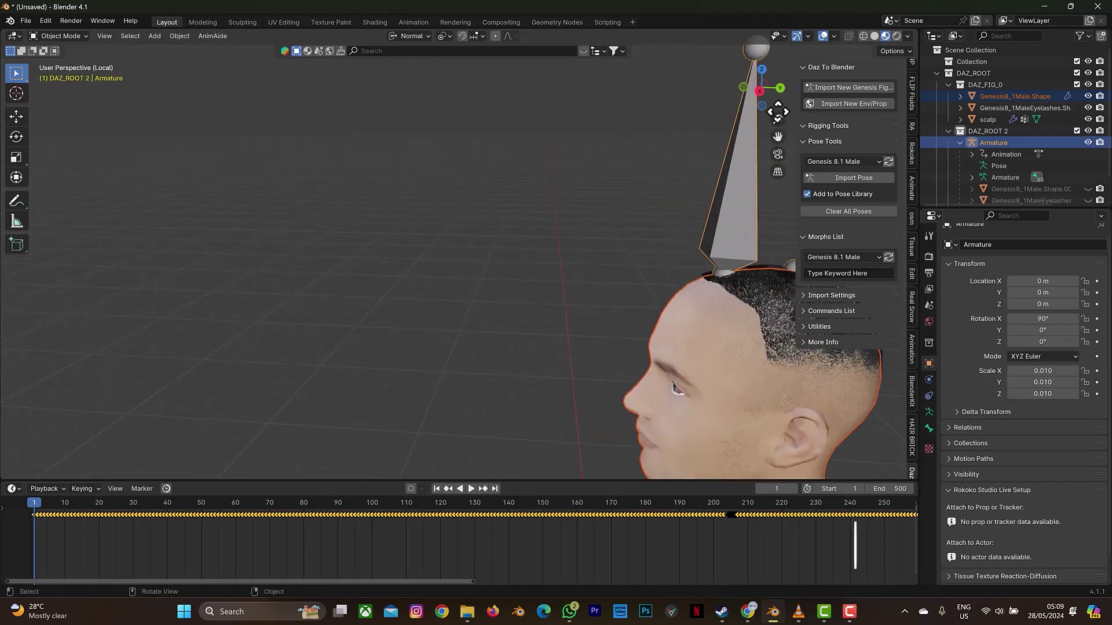
{"action": "left_click_drag", "start_coordinate": [778, 136], "coordinate": [516, 336]}
{"action": "scroll", "coordinate": [657, 249], "scroll_direction": "up", "scroll_amount": 4}
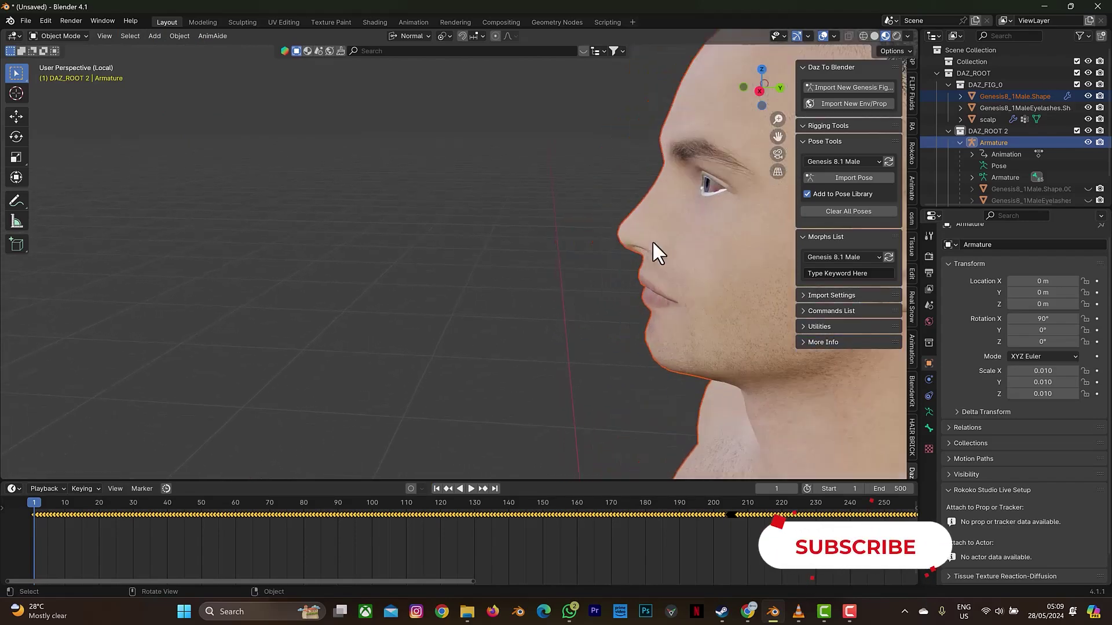
{"action": "left_click", "coordinate": [714, 181]}
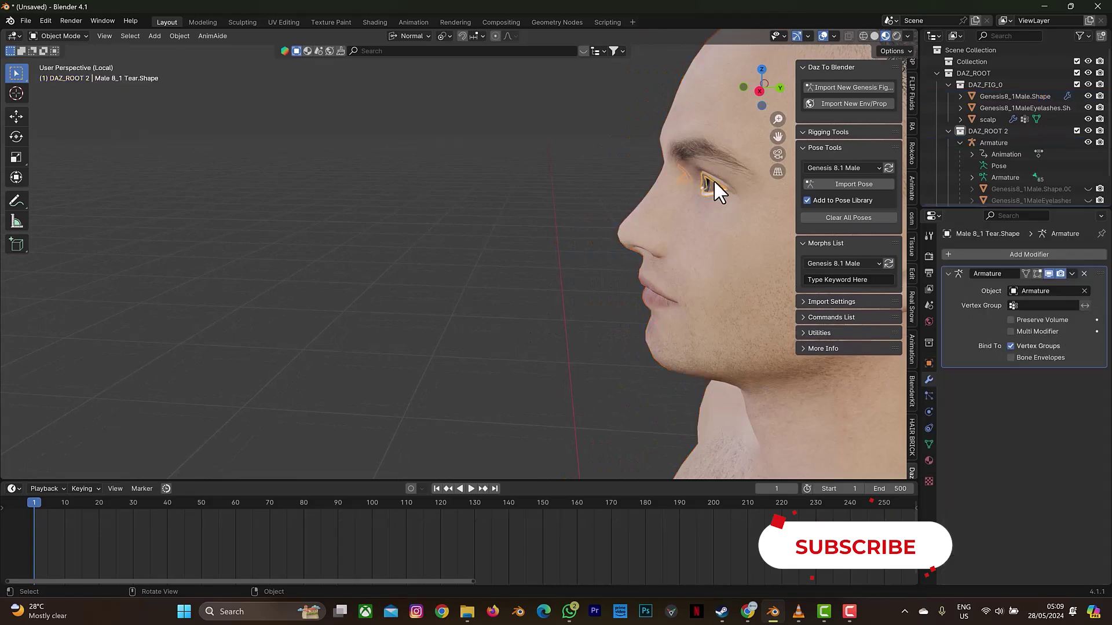
{"action": "left_click", "coordinate": [928, 458]}
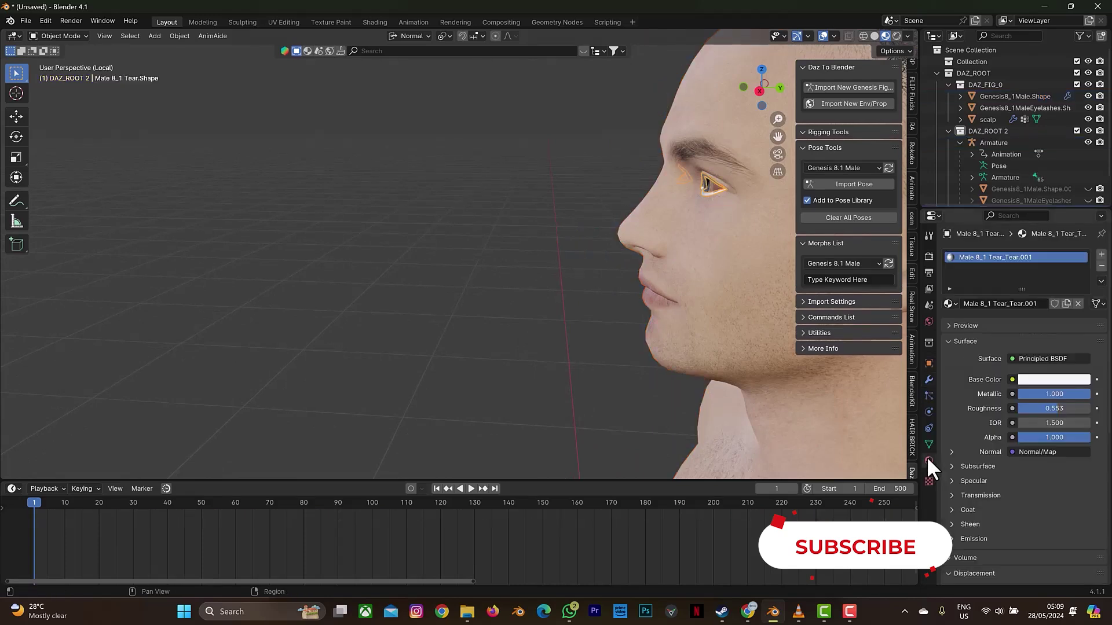
{"action": "left_click", "coordinate": [954, 302]}
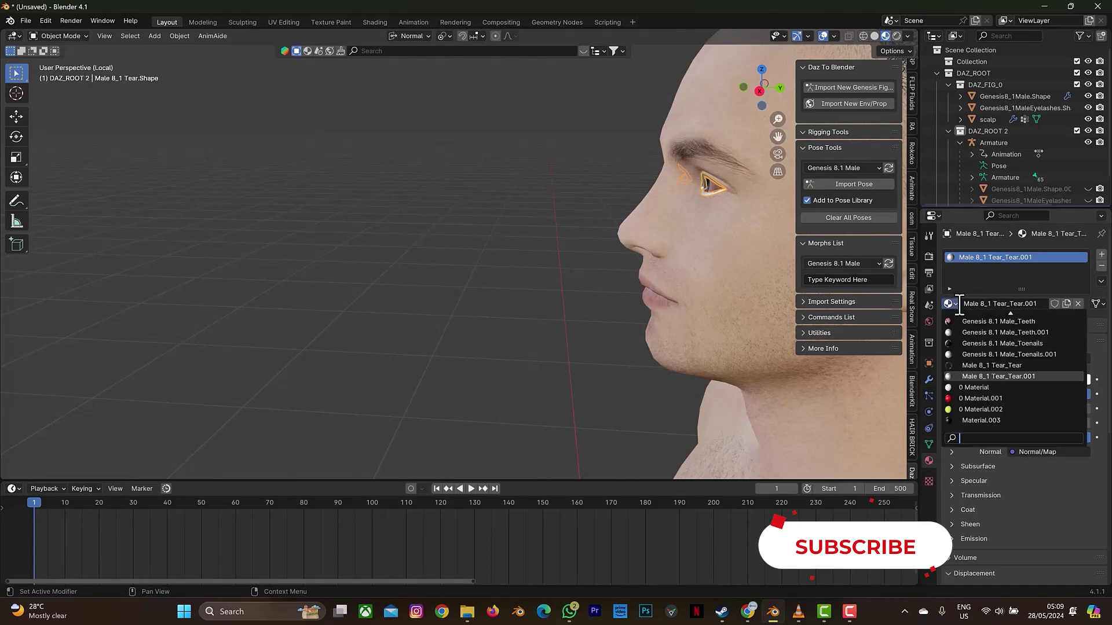
{"action": "left_click", "coordinate": [978, 366]}
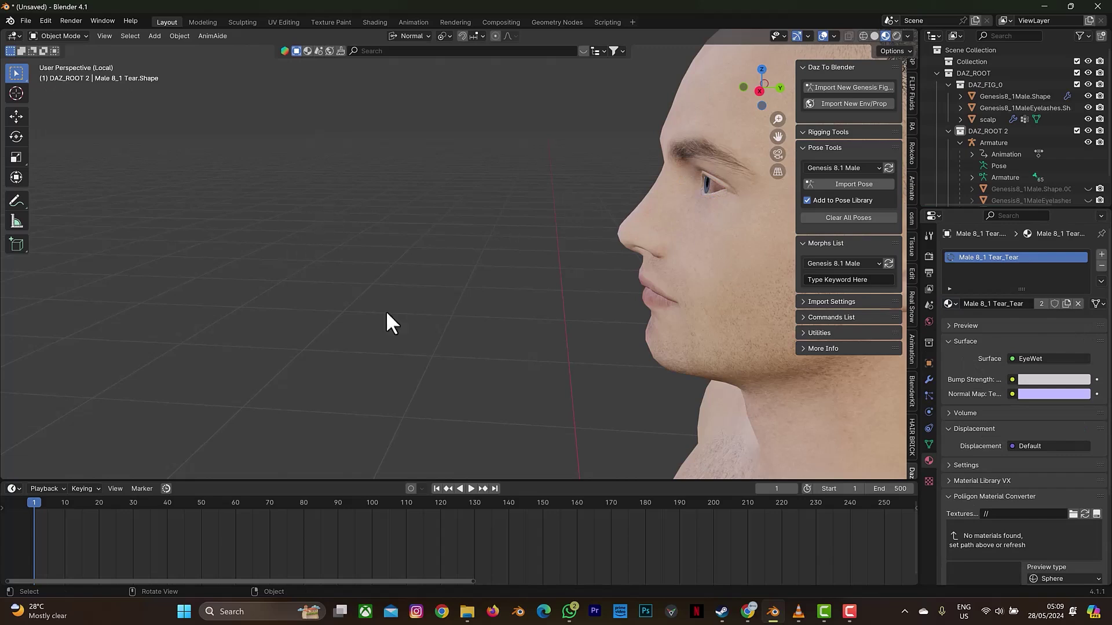
Step: Select the scalp together with the armature and switch the armature to Pose Mode
{"action": "scroll", "coordinate": [381, 302], "scroll_direction": "down", "scroll_amount": 5}
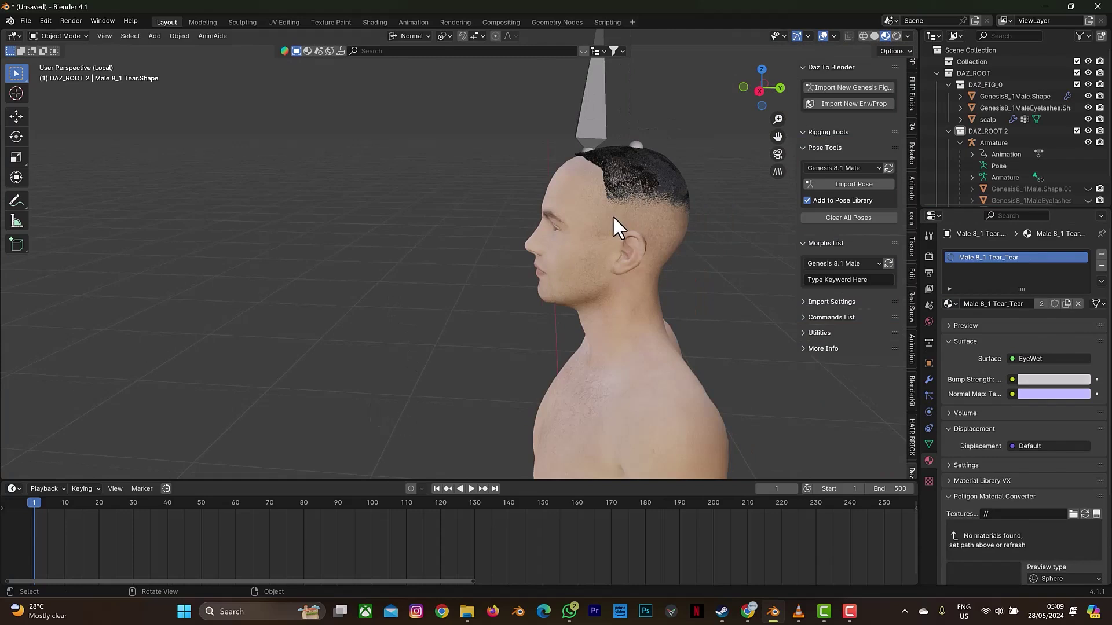
{"action": "left_click", "coordinate": [651, 165]}
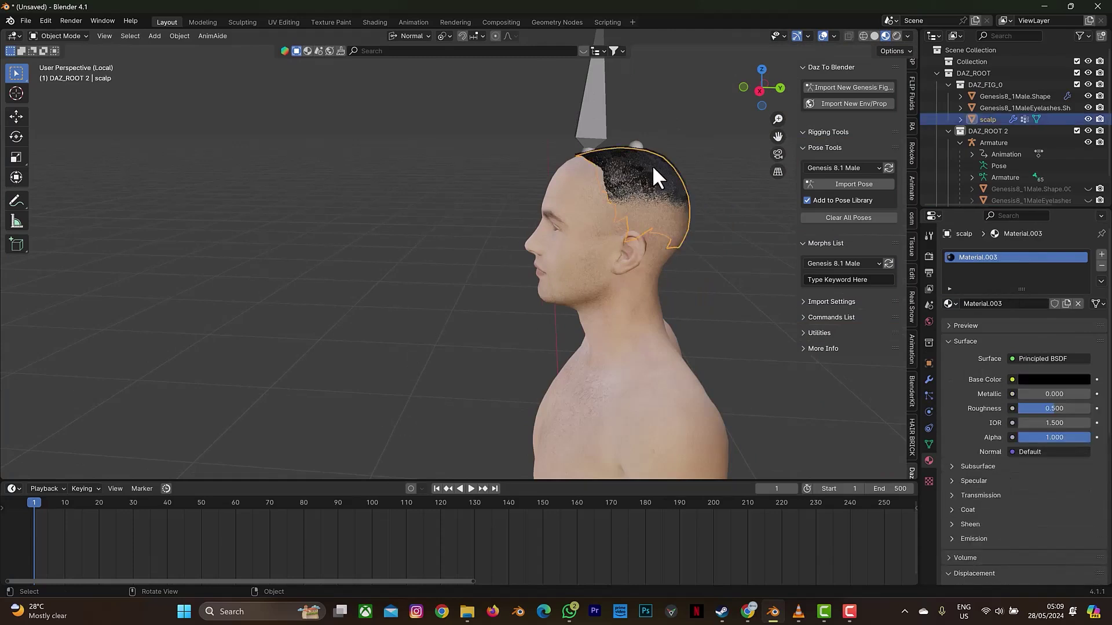
{"action": "left_click", "coordinate": [597, 123], "text": "shift"}
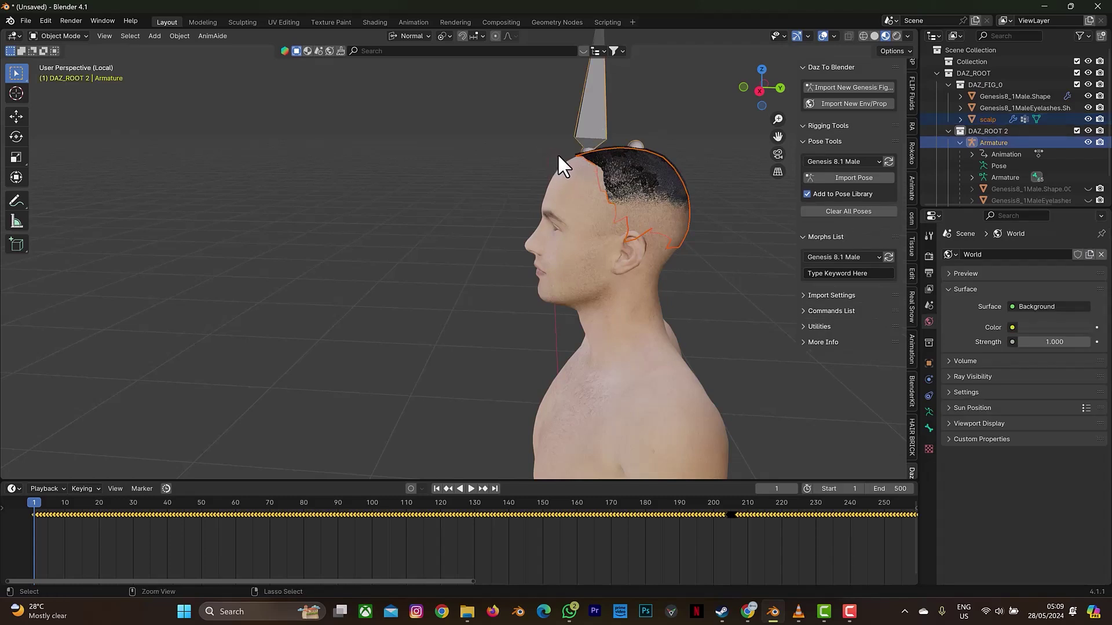
{"action": "key", "text": "ctrl+Tab"}
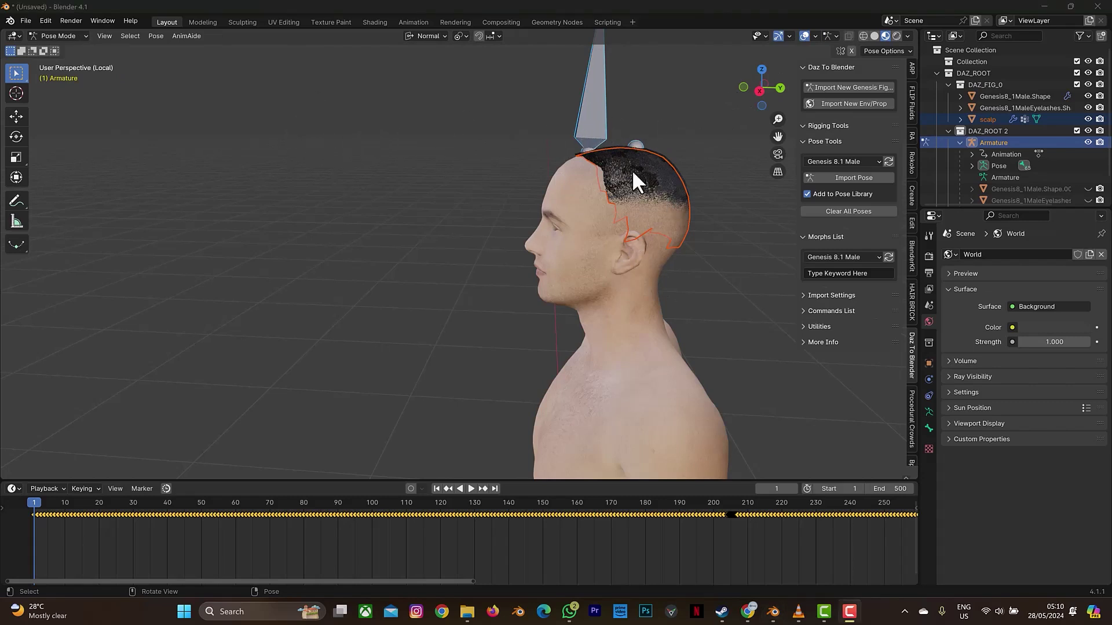
Step: Parent the scalp to the mixamorig:HeadTop_End bone with the Bone option
{"action": "left_click", "coordinate": [592, 127]}
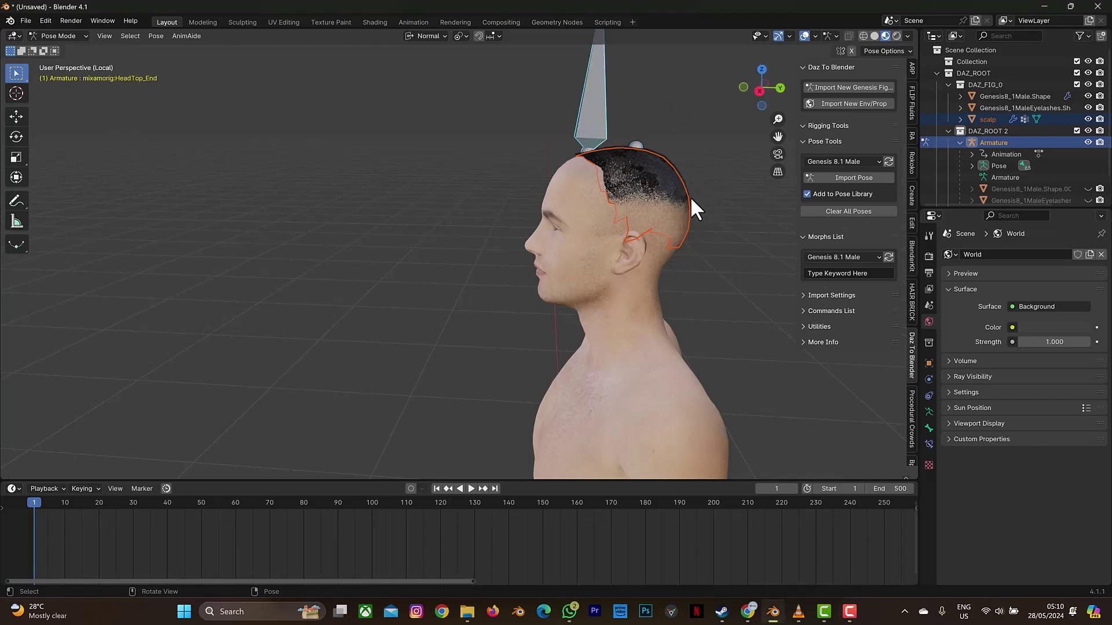
{"action": "scroll", "coordinate": [679, 261], "scroll_direction": "down", "scroll_amount": 8}
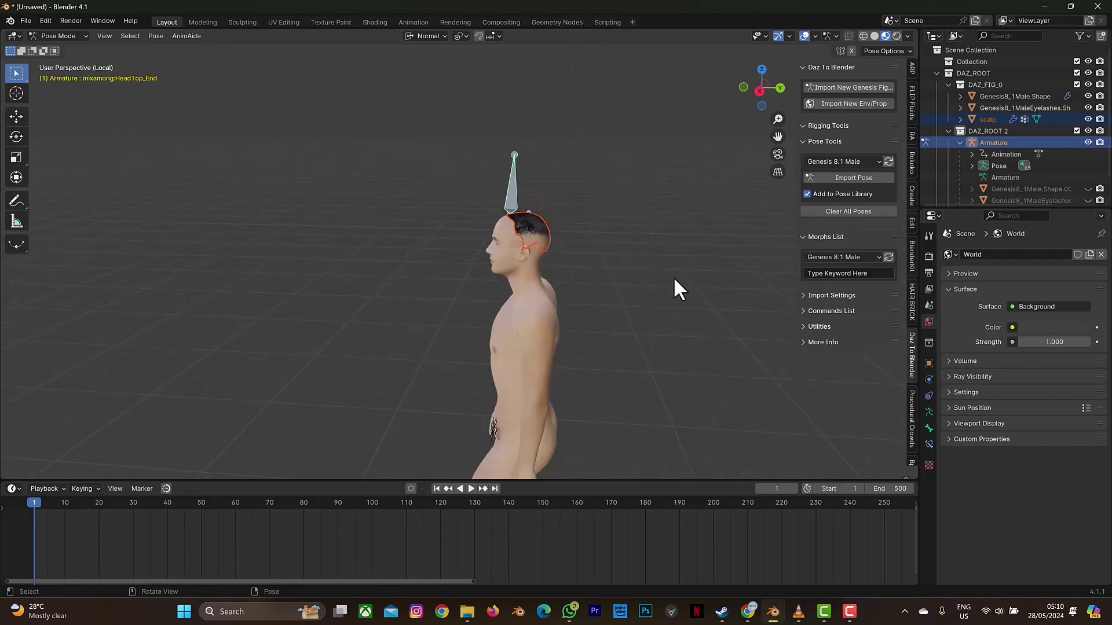
{"action": "scroll", "coordinate": [534, 263], "scroll_direction": "up", "scroll_amount": 5}
{"action": "scroll", "coordinate": [728, 145], "scroll_direction": "up", "scroll_amount": 2}
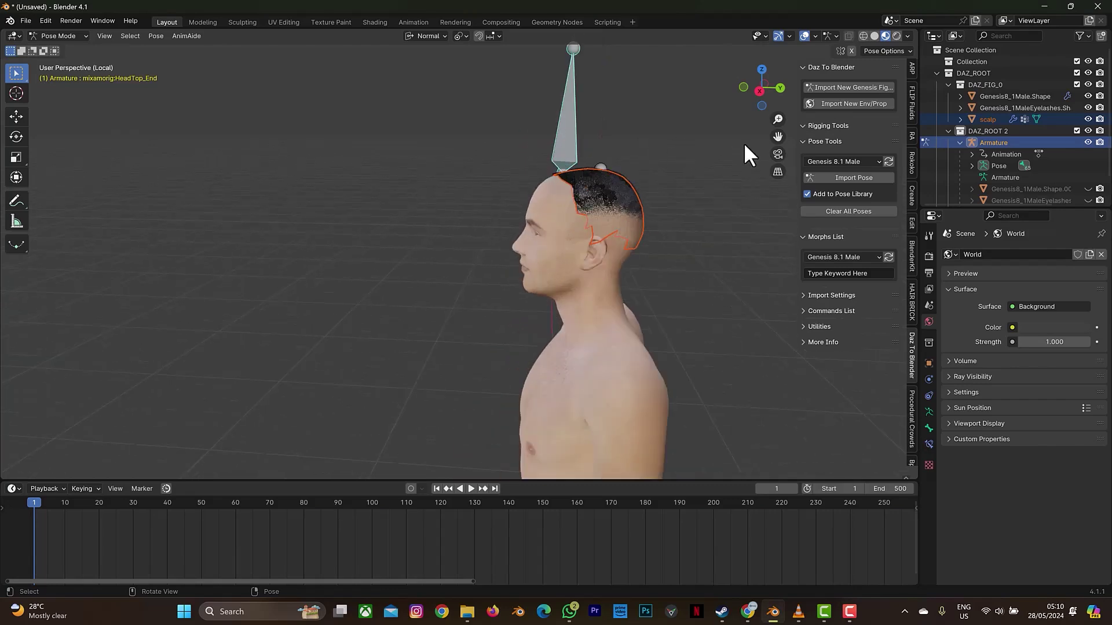
{"action": "left_click_drag", "start_coordinate": [777, 137], "coordinate": [655, 173]}
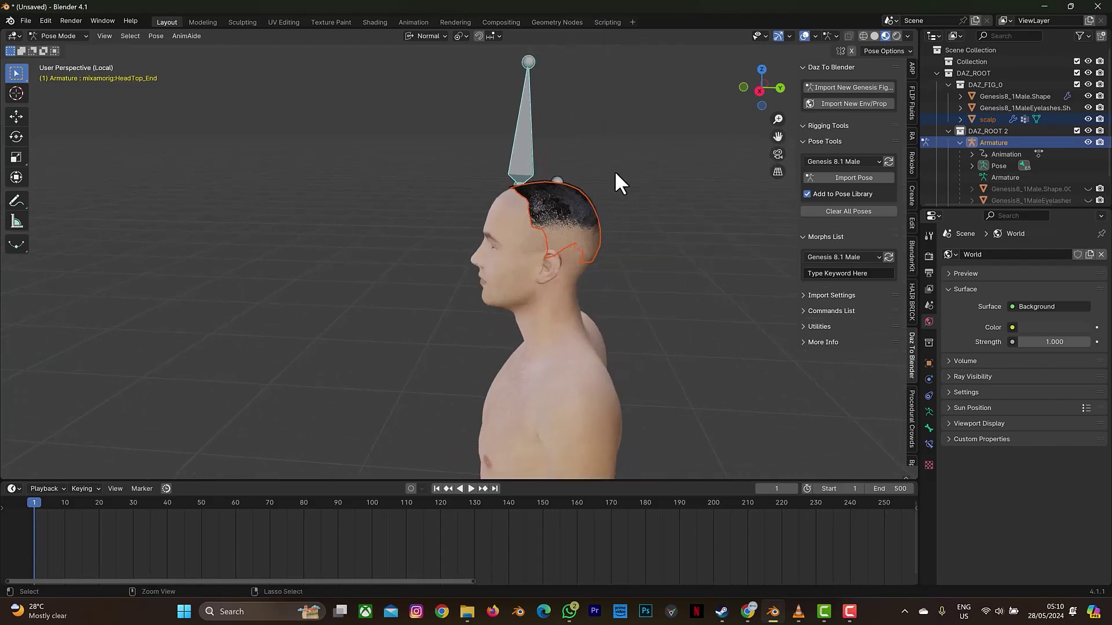
{"action": "key", "text": "ctrl+p"}
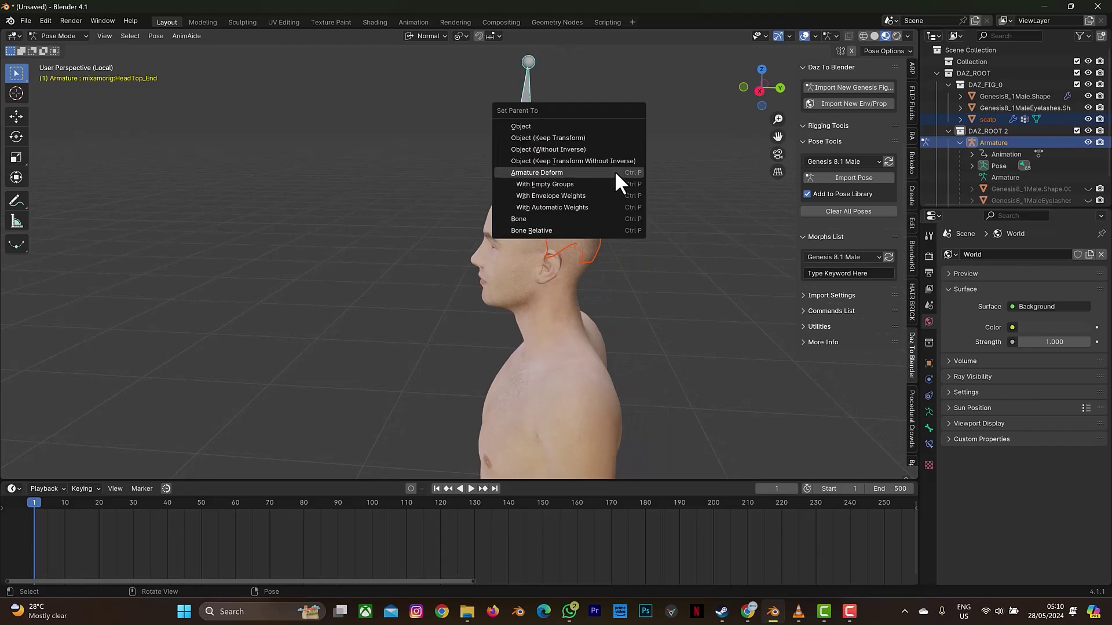
{"action": "left_click", "coordinate": [600, 221]}
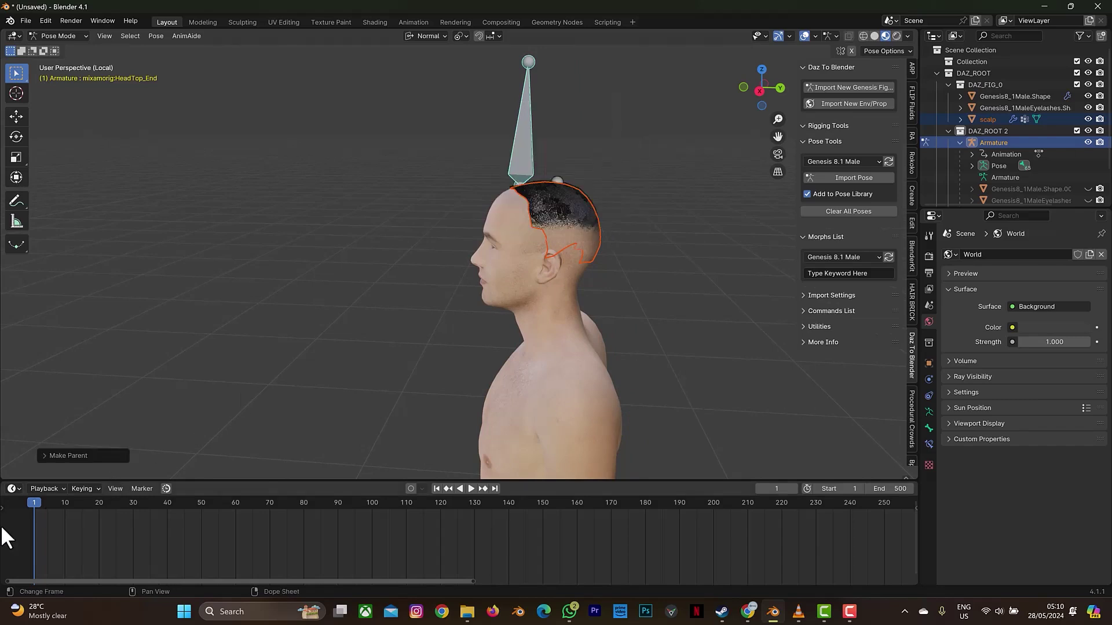
Step: Play the animation and pause at frame 35 to check how the scalp hair follows the head
{"action": "key", "text": "shift+ctrl+space"}
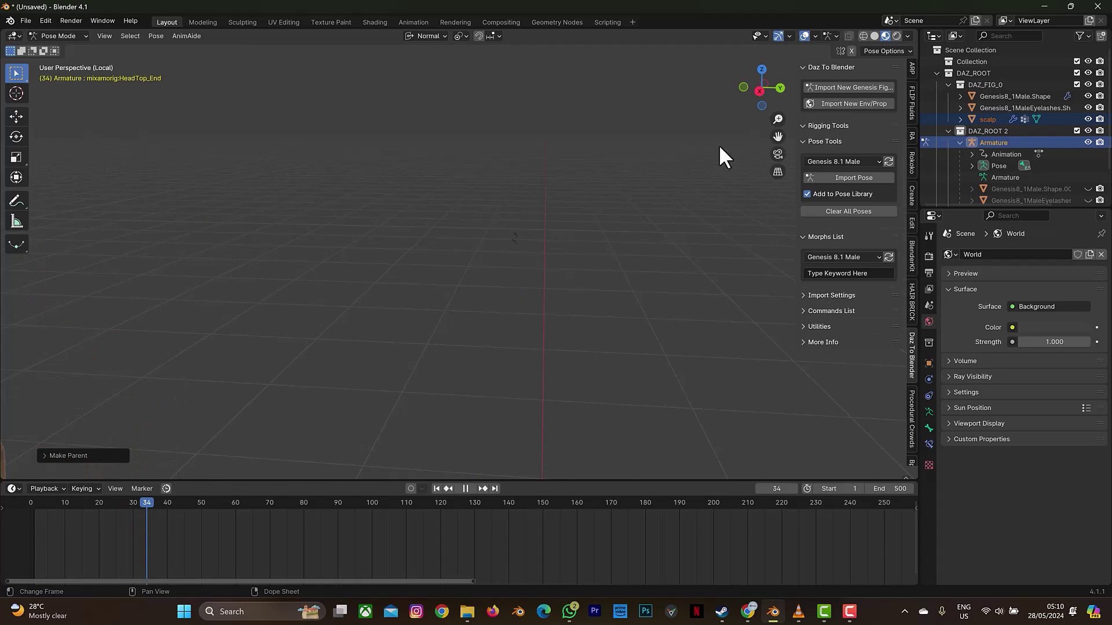
{"action": "key", "text": "space"}
{"action": "left_click_drag", "start_coordinate": [777, 136], "coordinate": [4, 301]}
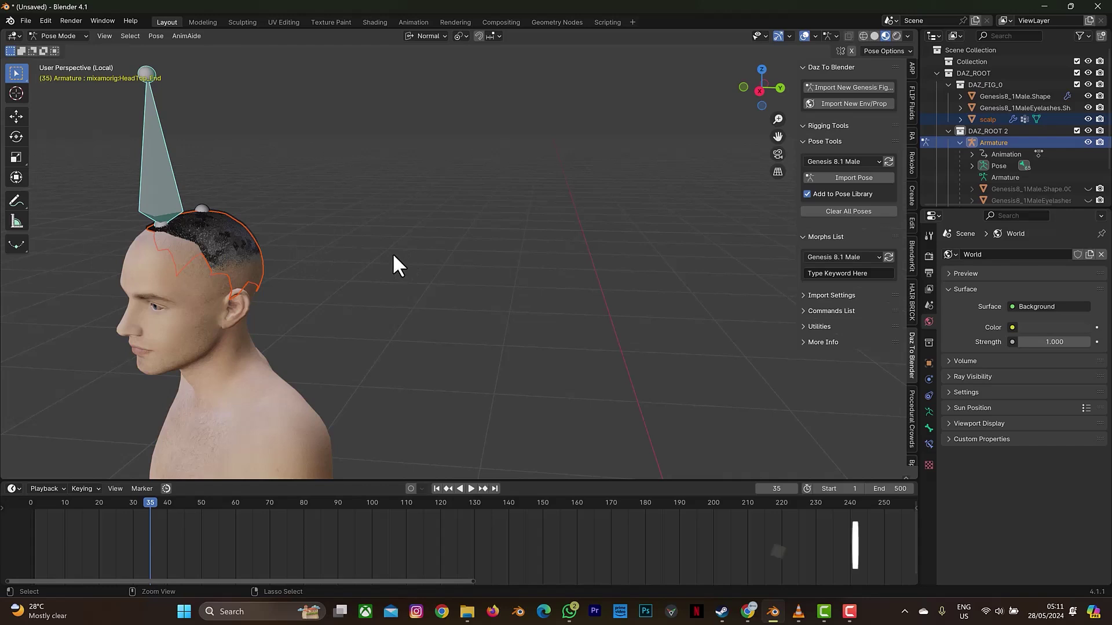
Step: Undo the frame change, the scalp's bone parenting and the head bone selection
{"action": "key", "text": "ctrl+z"}
{"action": "key", "text": "ctrl+z"}
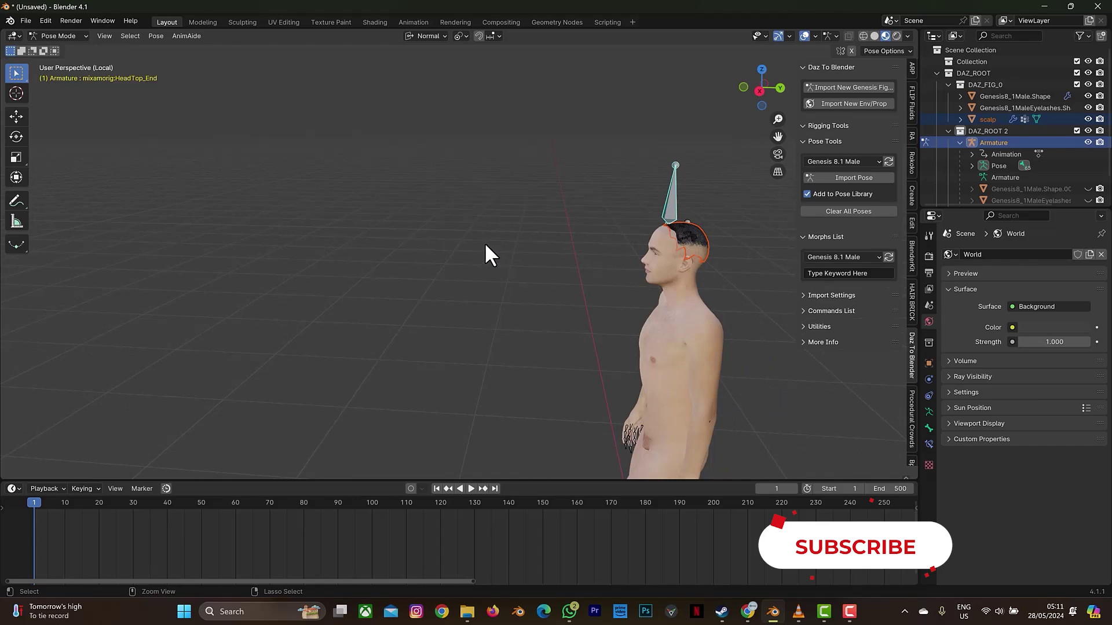
{"action": "key", "text": "ctrl+shift+z"}
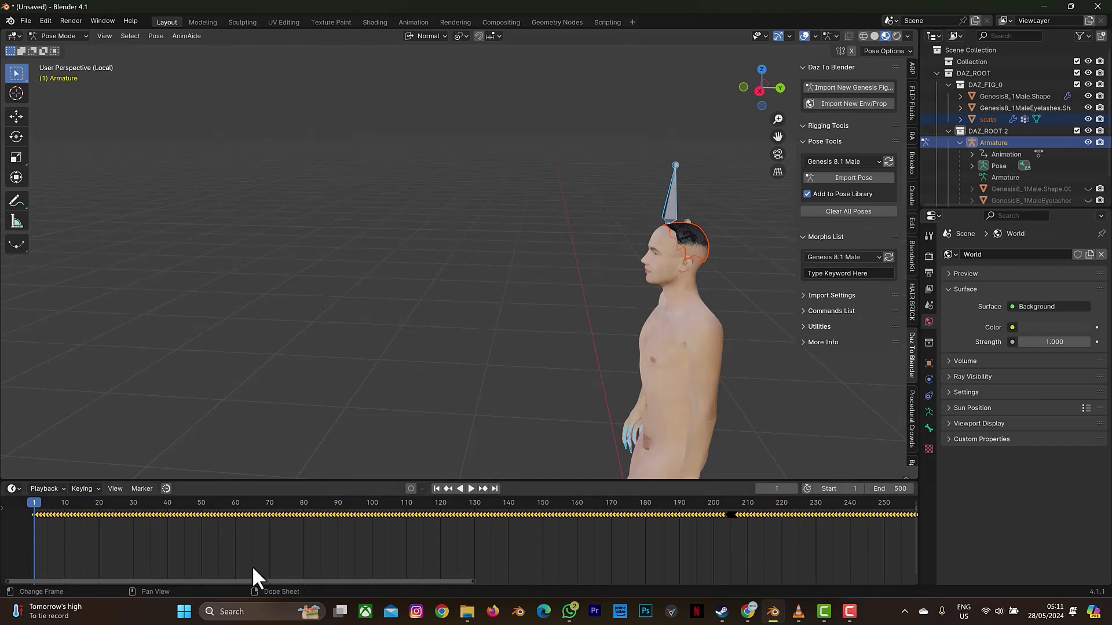
{"action": "left_click_drag", "start_coordinate": [244, 579], "coordinate": [256, 577]}
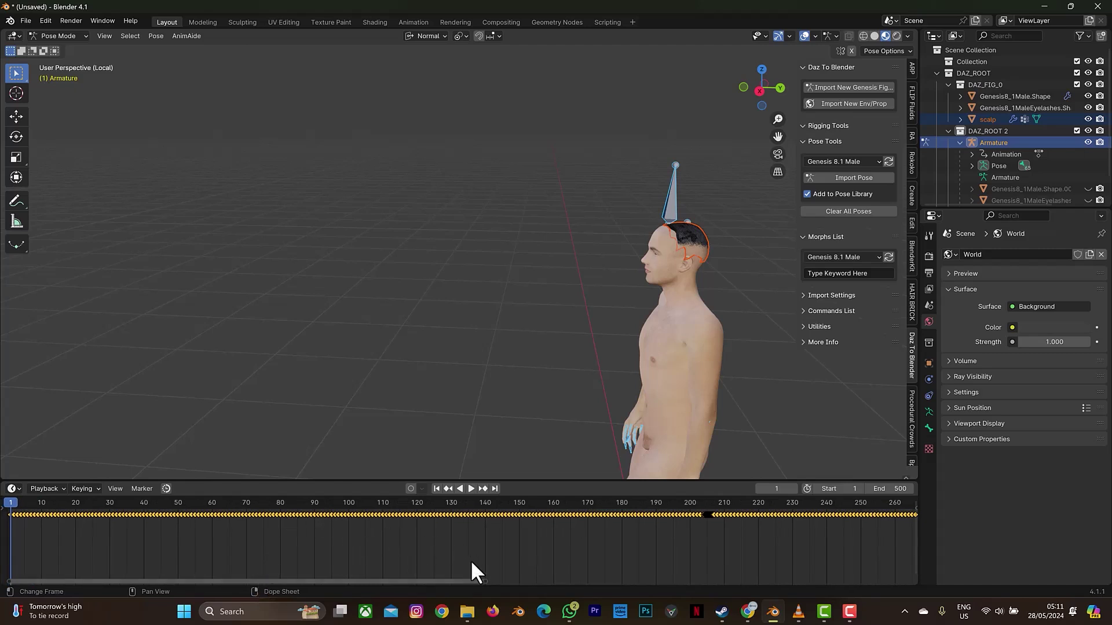
{"action": "left_click_drag", "start_coordinate": [484, 579], "coordinate": [253, 579]}
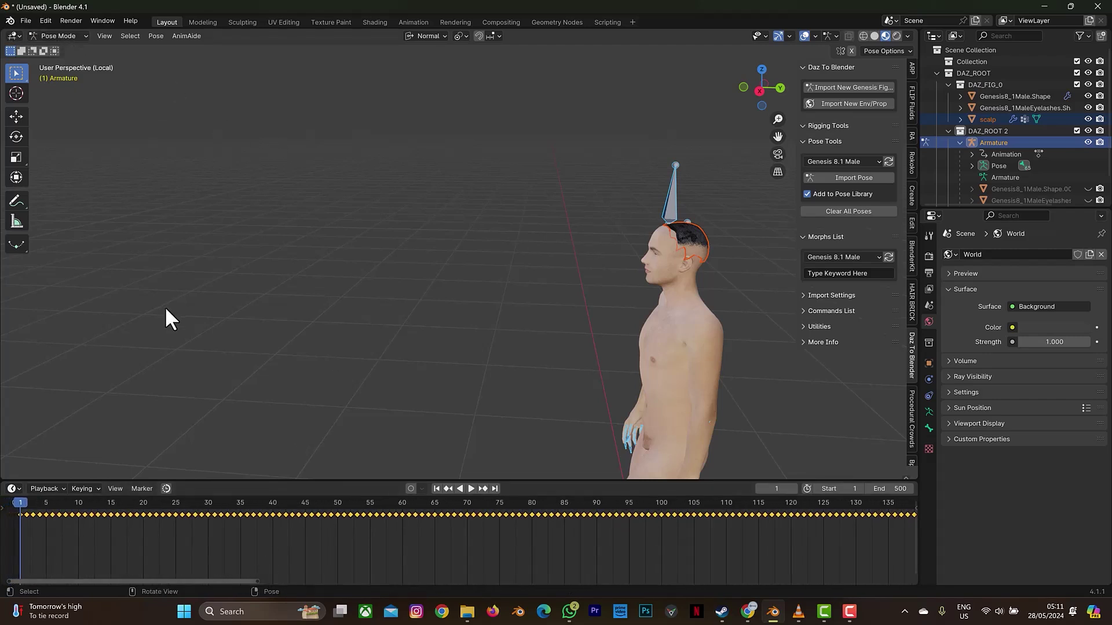
Step: Clear the selection in Object Mode, select only the armature and switch it back to Pose Mode
{"action": "key", "text": "ctrl+Tab"}
{"action": "left_click", "coordinate": [415, 270]}
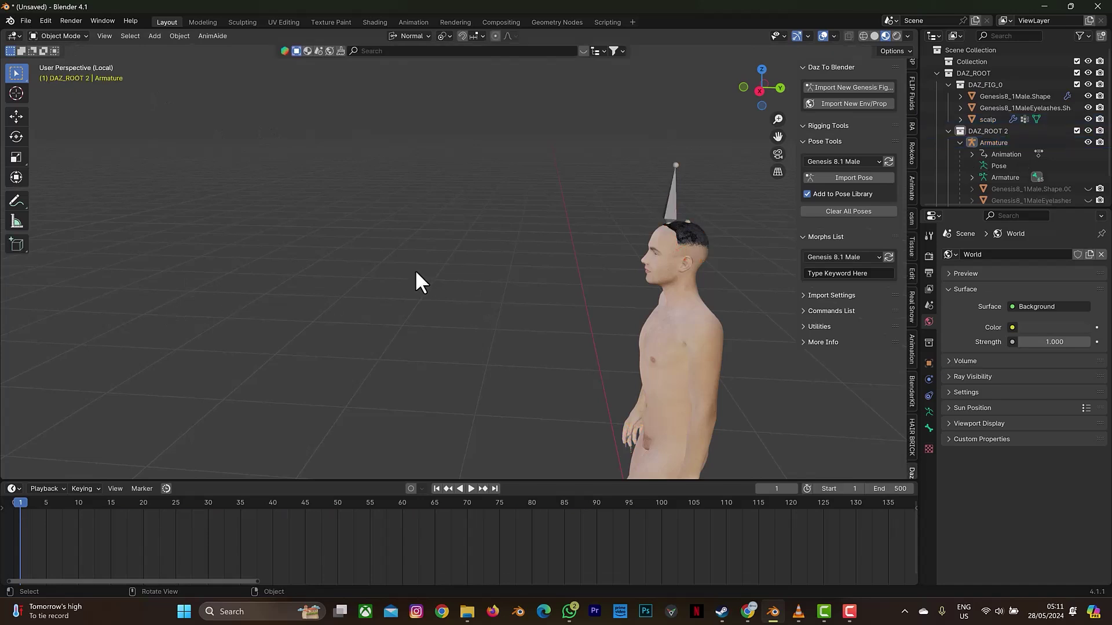
{"action": "left_click", "coordinate": [673, 215]}
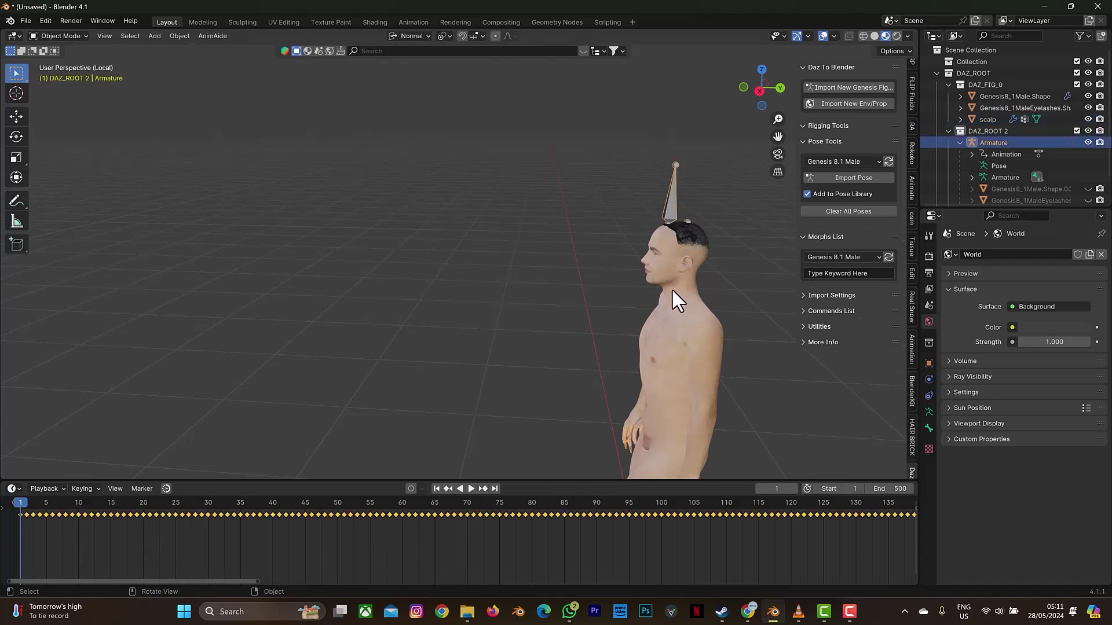
{"action": "left_click", "coordinate": [30, 24]}
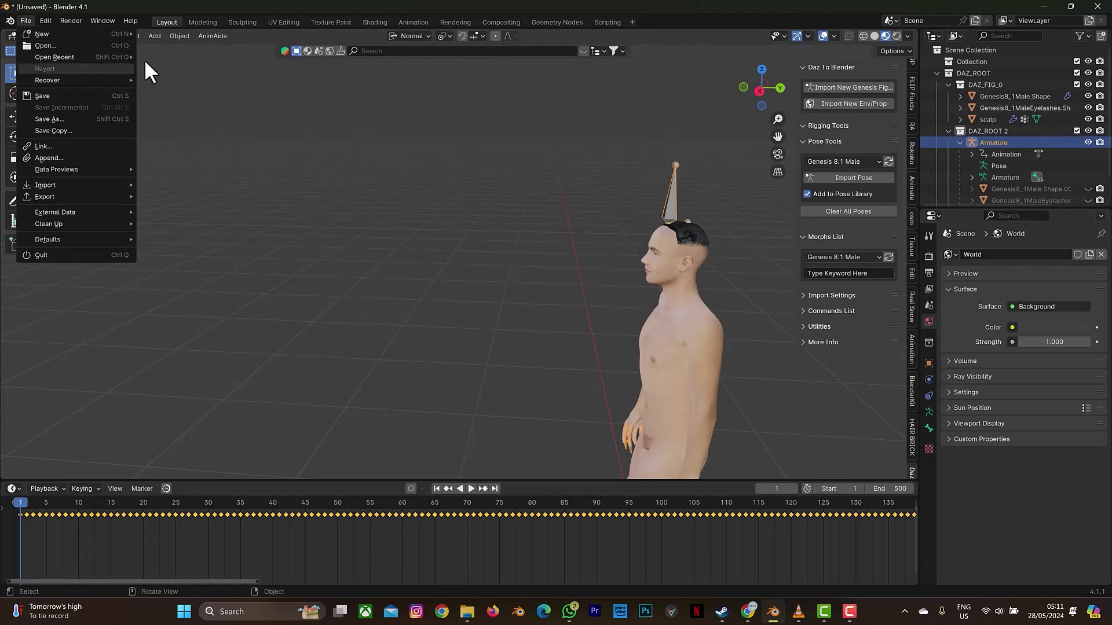
{"action": "key", "text": "alt+a"}
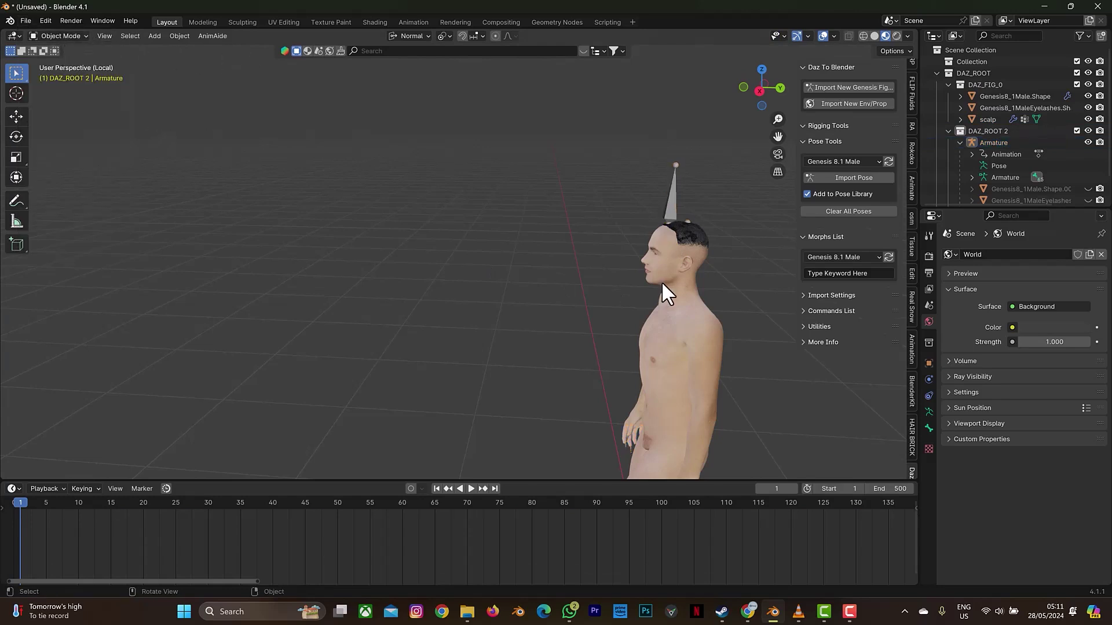
{"action": "left_click", "coordinate": [666, 206]}
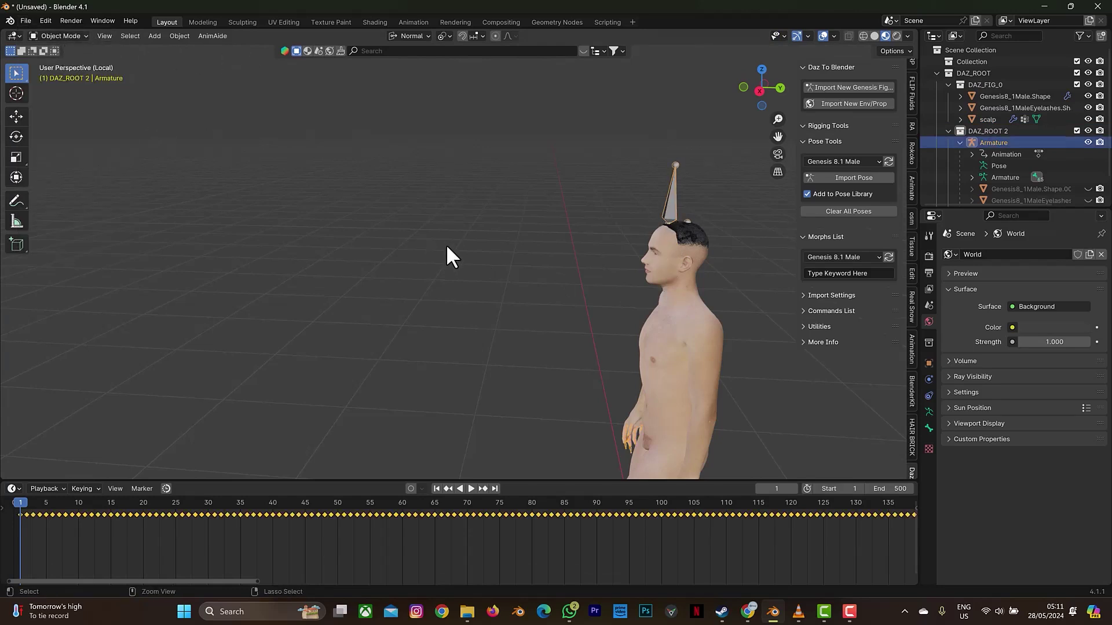
{"action": "key", "text": "ctrl+Tab"}
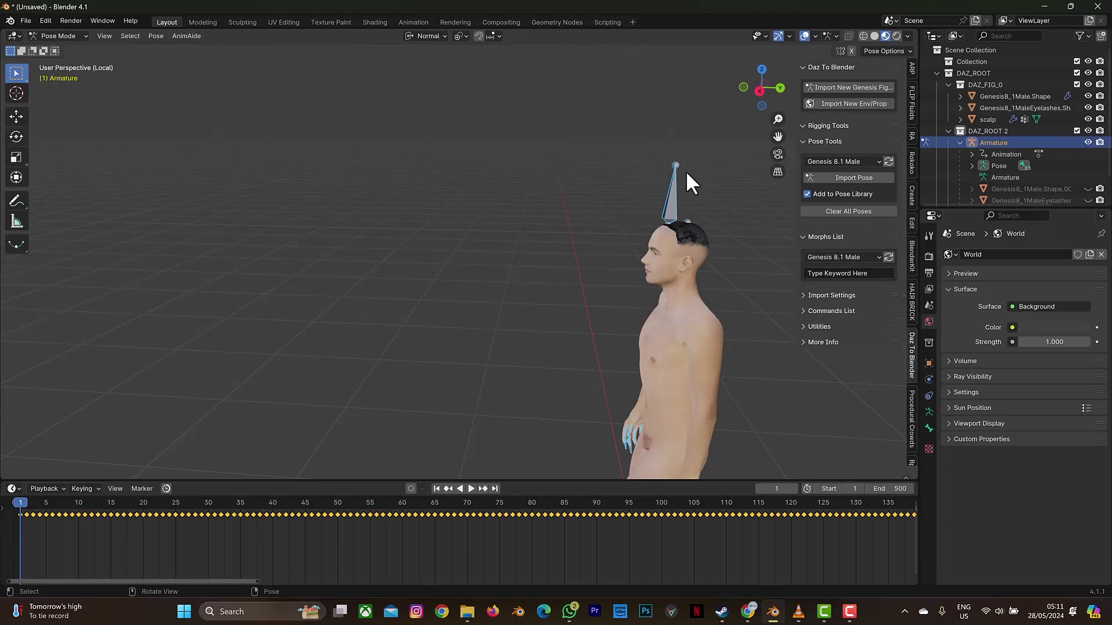
Step: Move all of the armature's keyframes 27 frames later so the walk starts at frame 28
{"action": "left_click", "coordinate": [78, 35]}
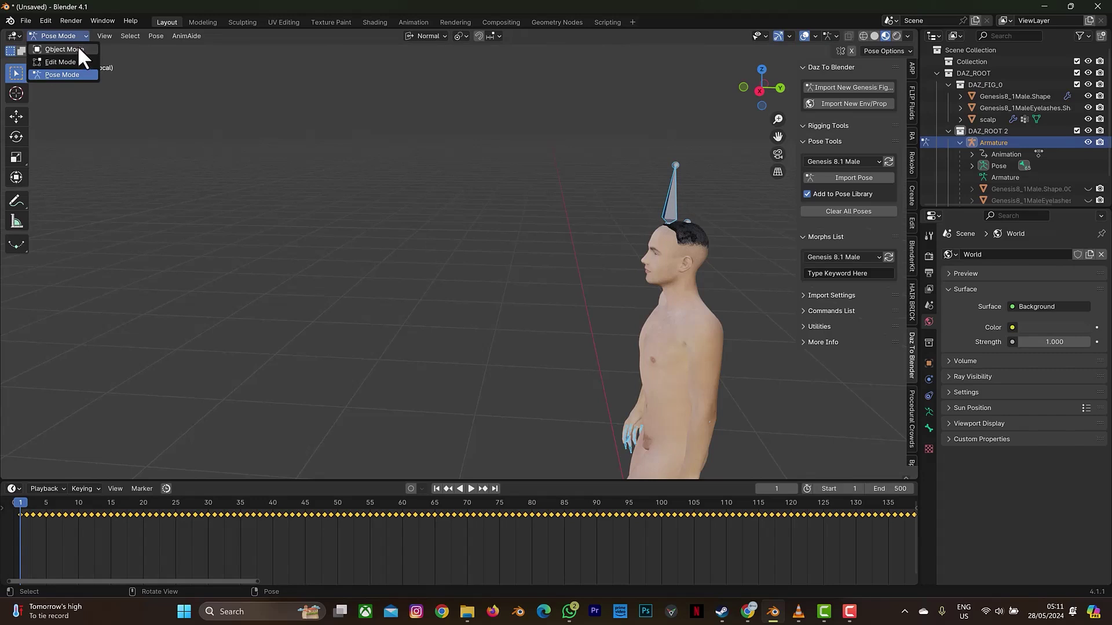
{"action": "left_click", "coordinate": [77, 34]}
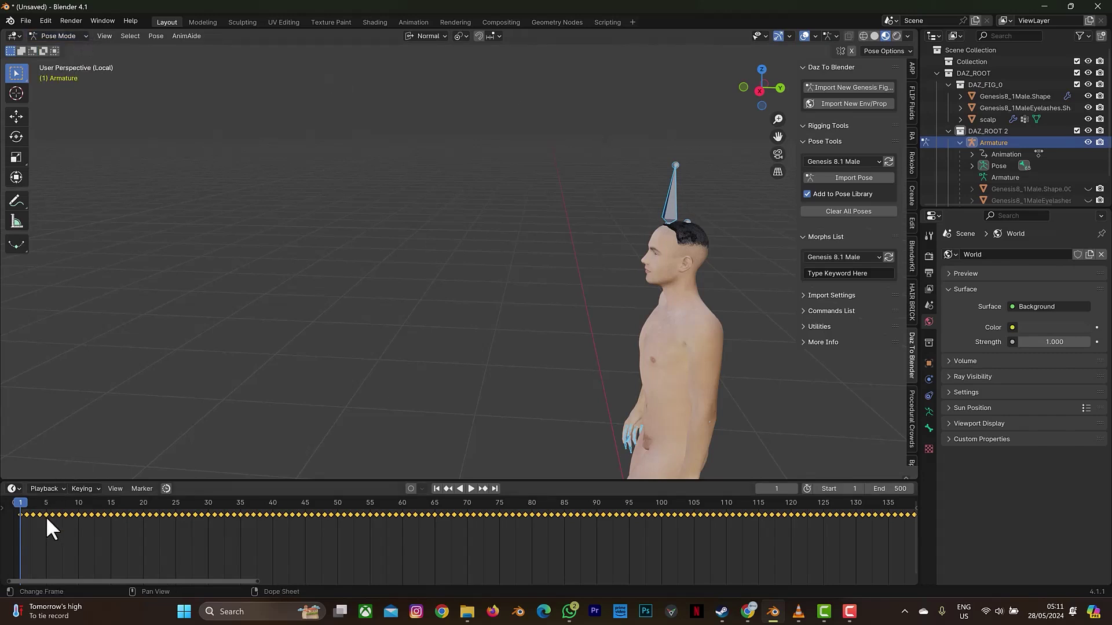
{"action": "left_click_drag", "start_coordinate": [46, 513], "coordinate": [225, 515]}
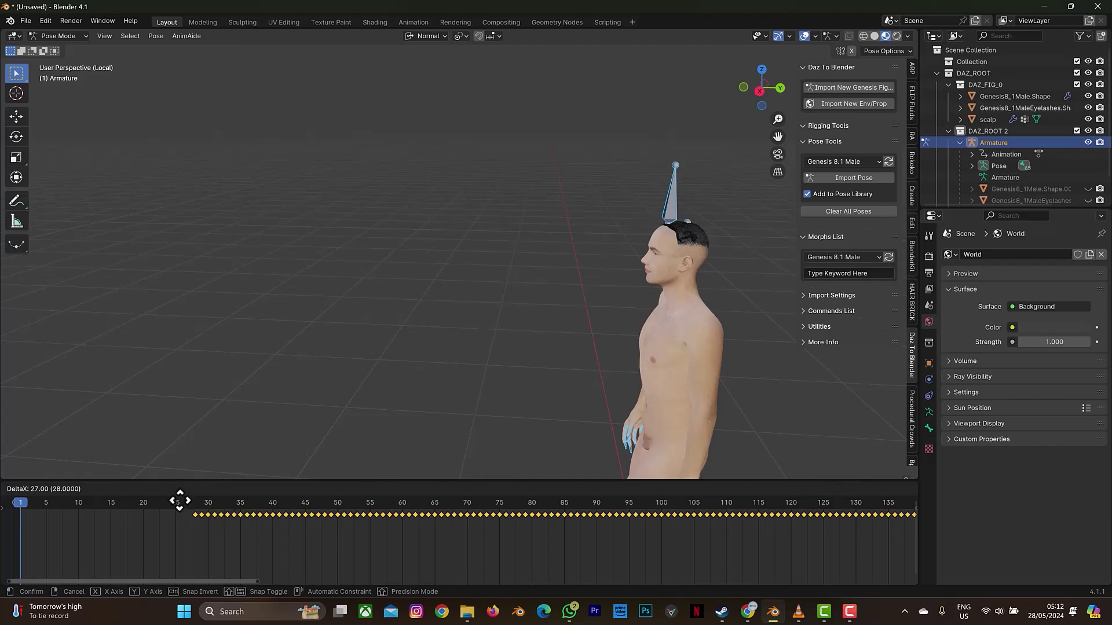
{"action": "left_click", "coordinate": [115, 488]}
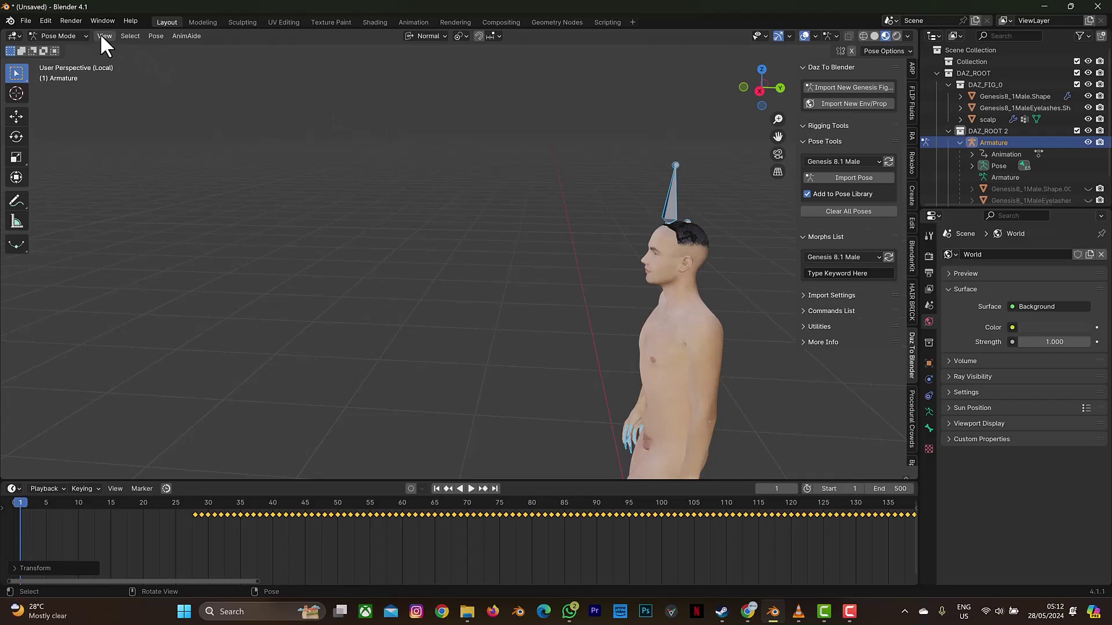
Step: Clear all transforms of the armature's bones and insert a keyframe for the rest pose at frame 1
{"action": "left_click", "coordinate": [156, 36]}
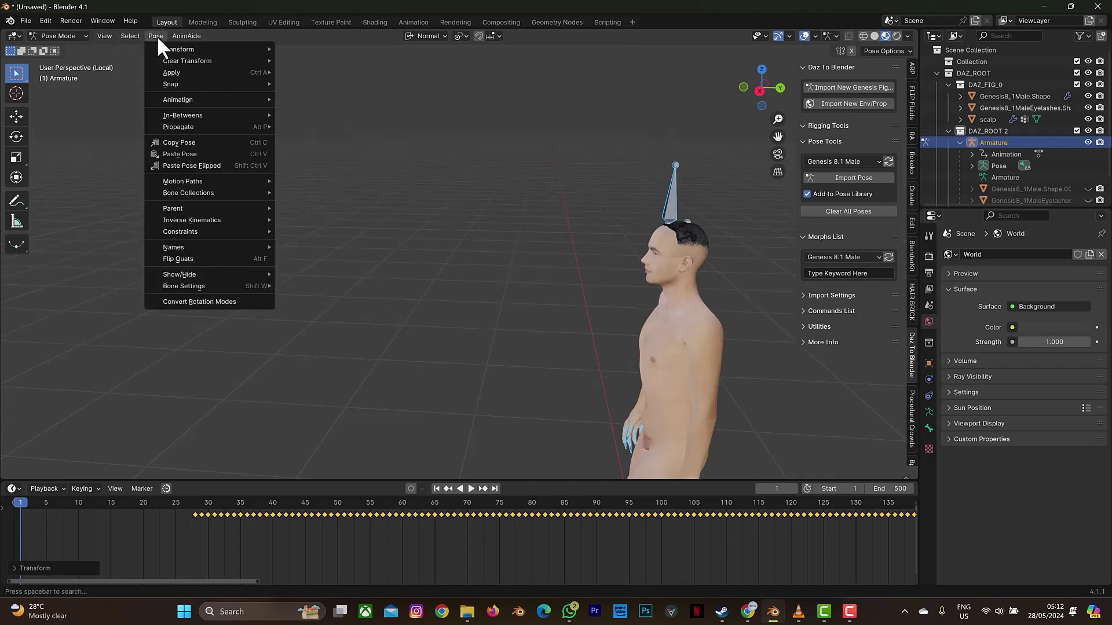
{"action": "mouse_move", "coordinate": [189, 49]}
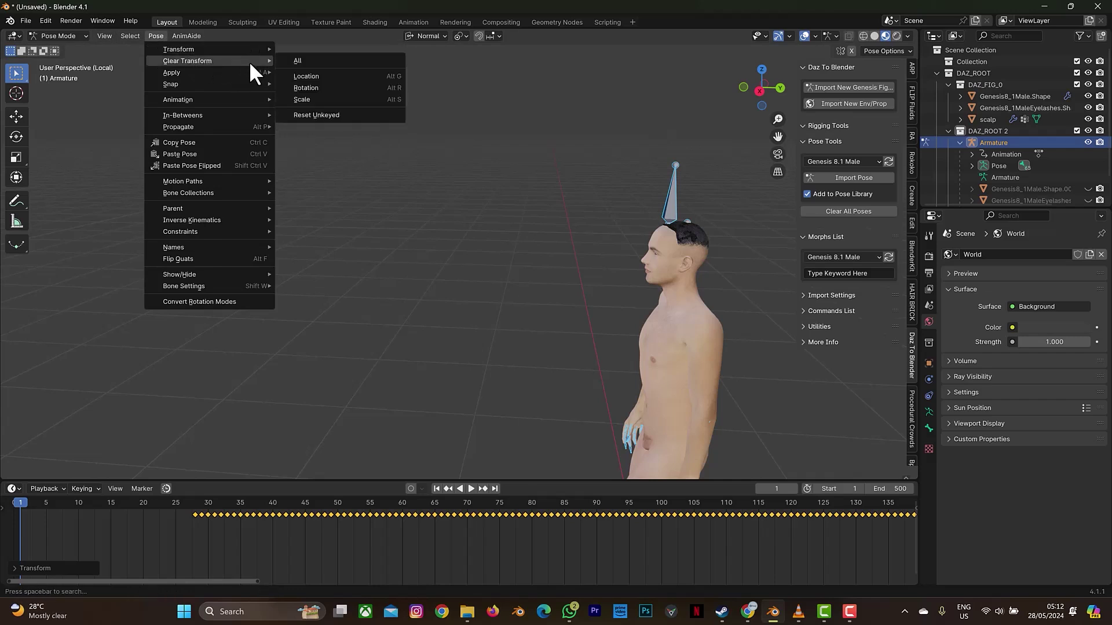
{"action": "left_click", "coordinate": [295, 62]}
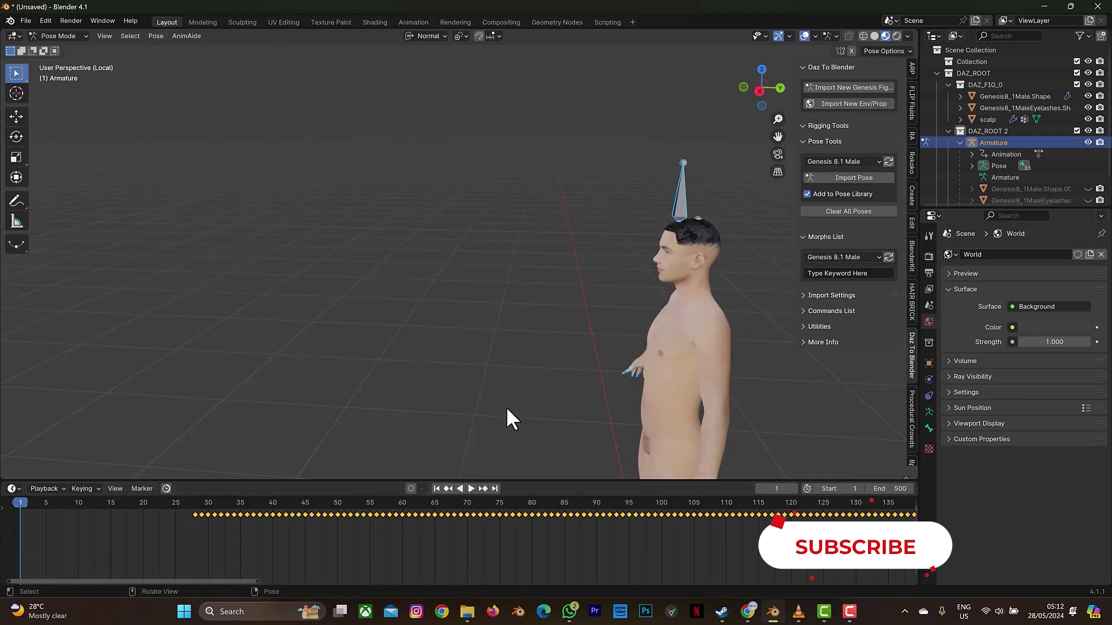
{"action": "right_click", "coordinate": [559, 347]}
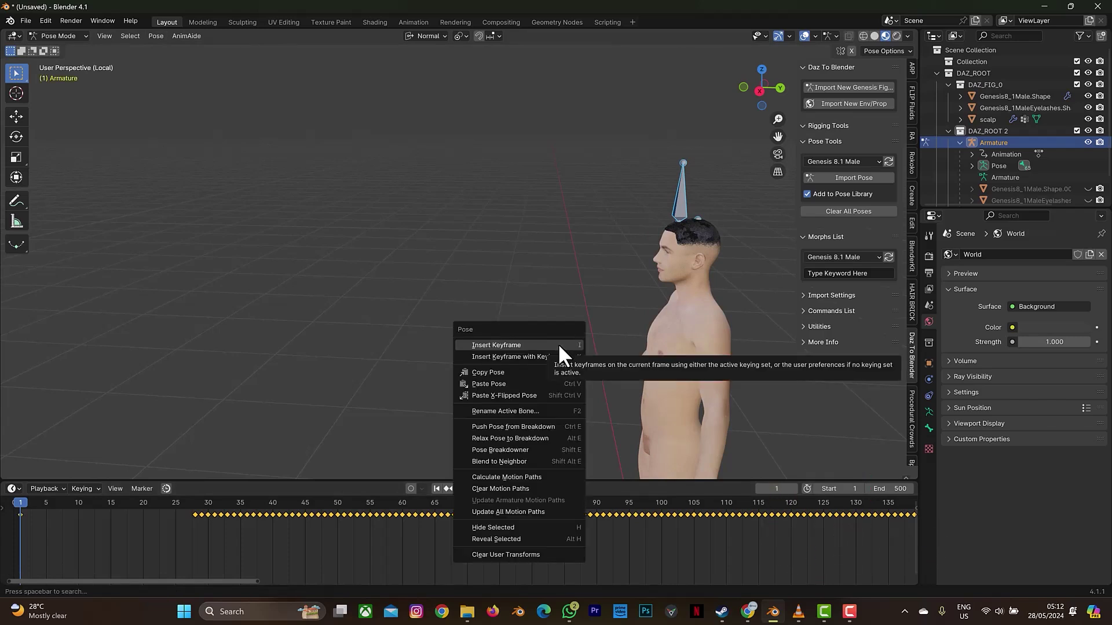
{"action": "left_click", "coordinate": [559, 345]}
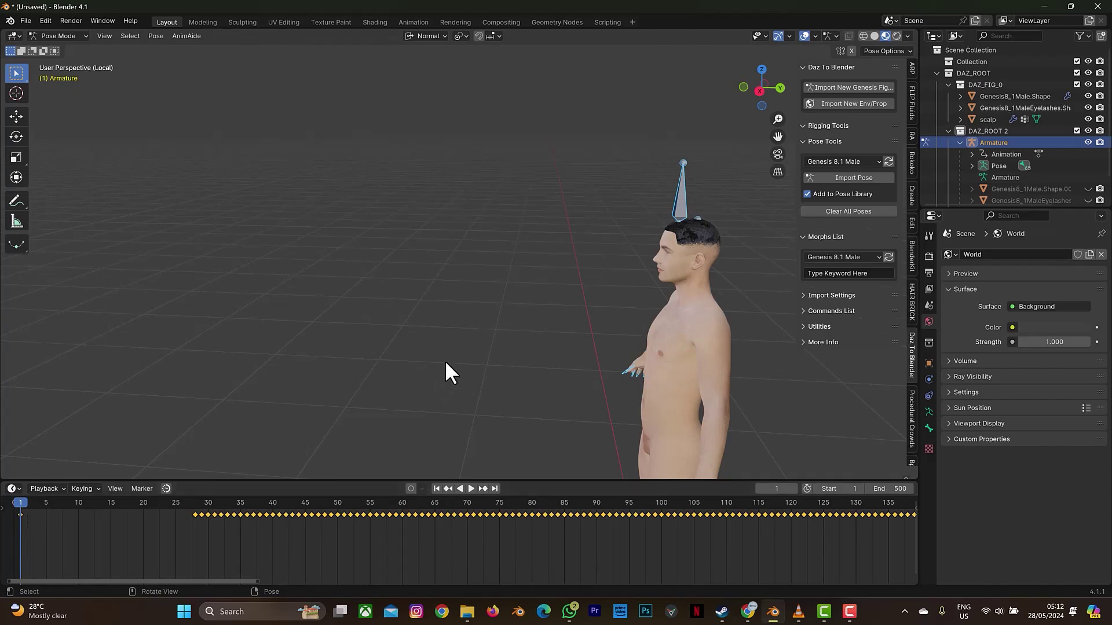
Step: Return to Object Mode, select the scalp together with the armature as the active object, and switch to Pose Mode
{"action": "left_click", "coordinate": [61, 36]}
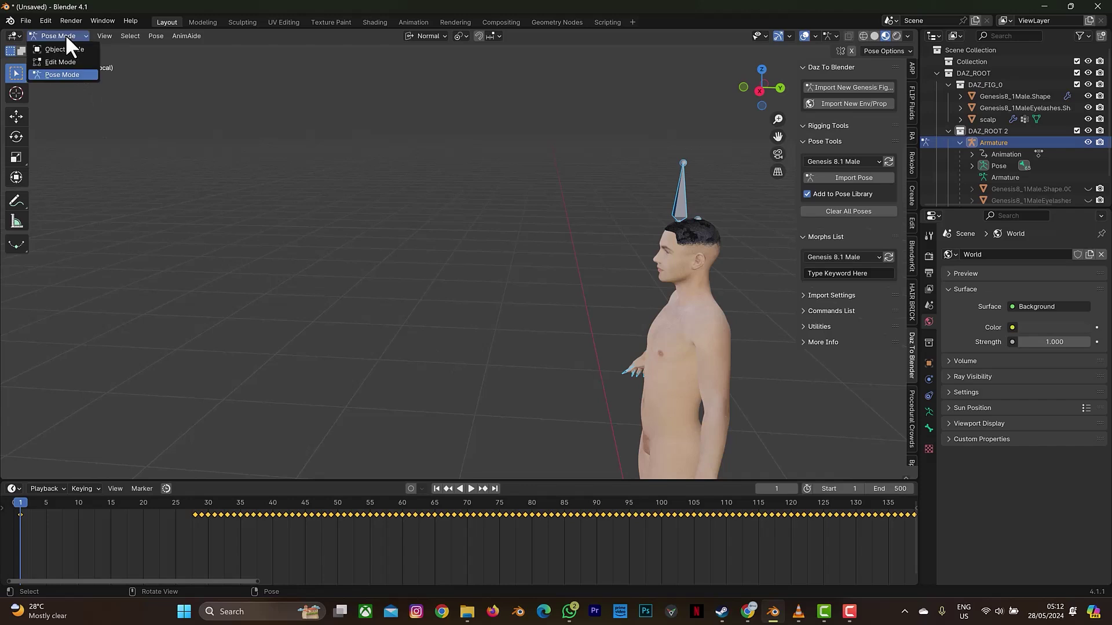
{"action": "left_click", "coordinate": [68, 49]}
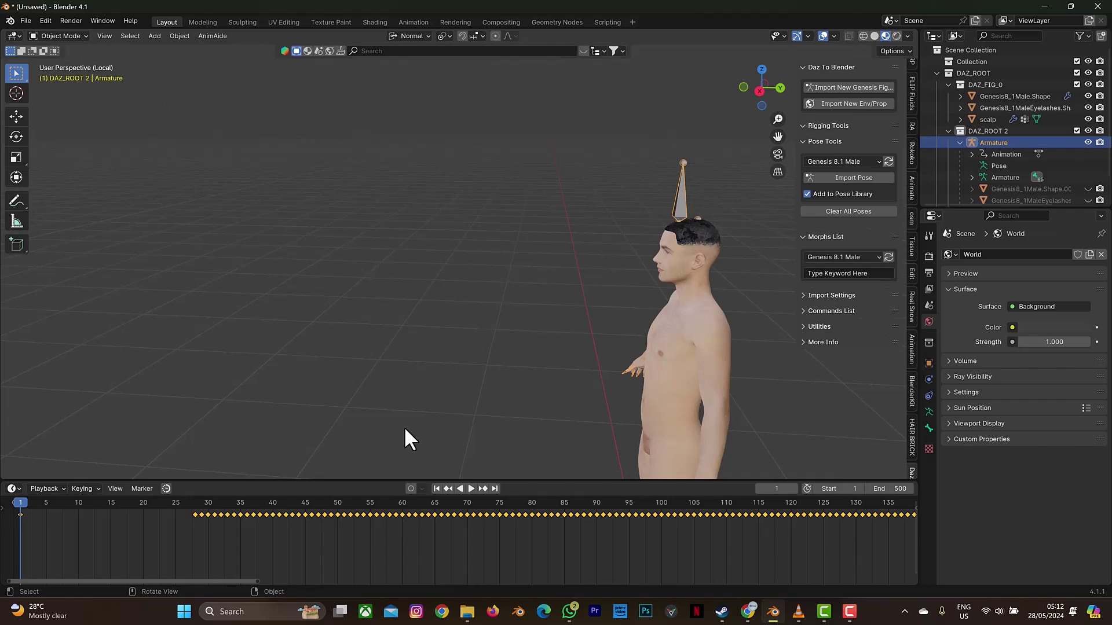
{"action": "left_click", "coordinate": [273, 474]}
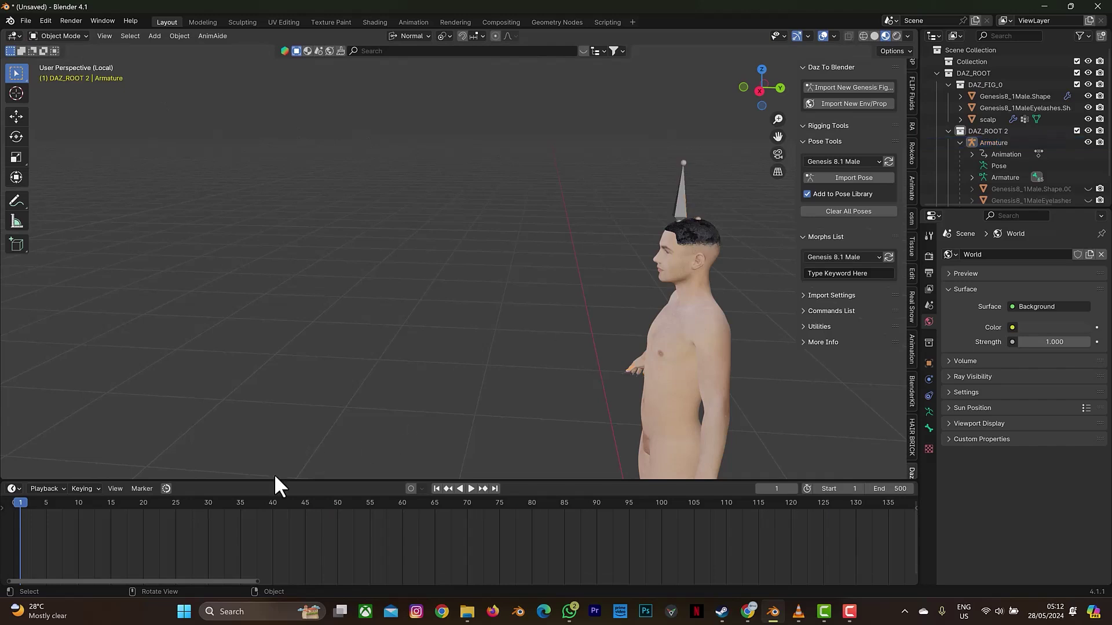
{"action": "left_click", "coordinate": [682, 199]}
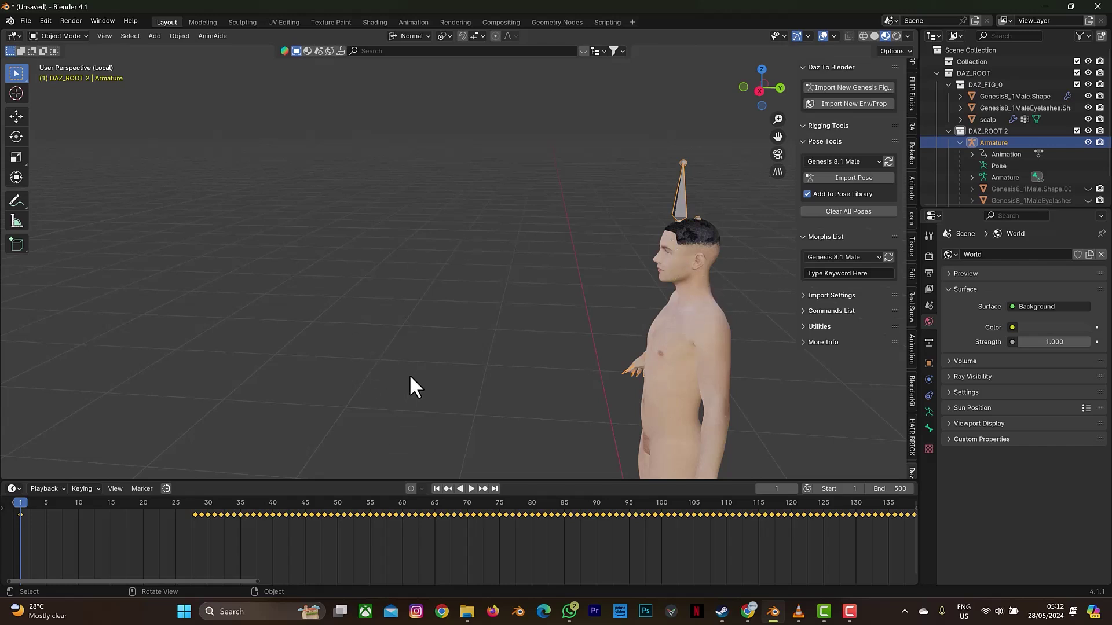
{"action": "left_click", "coordinate": [709, 240]}
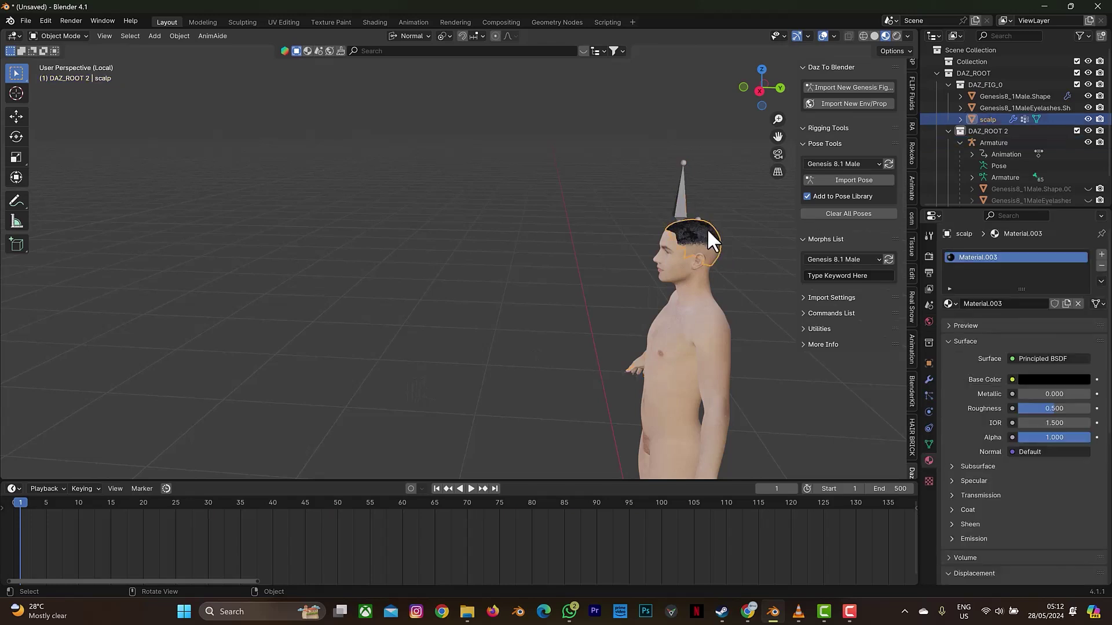
{"action": "left_click", "coordinate": [682, 204], "text": "shift"}
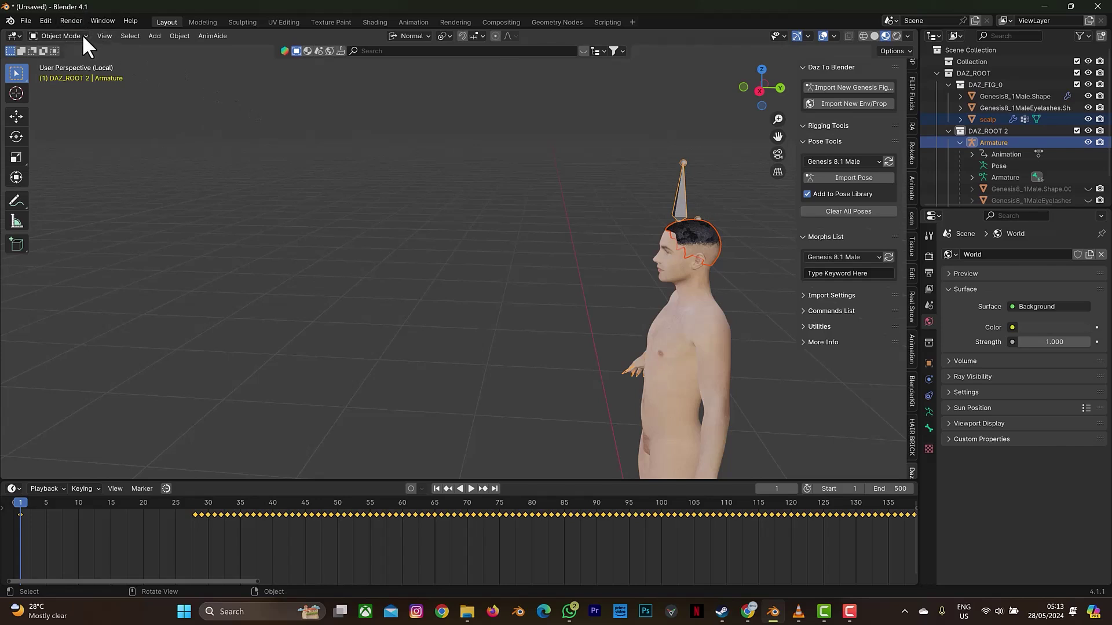
{"action": "left_click", "coordinate": [51, 36]}
{"action": "left_click", "coordinate": [61, 75]}
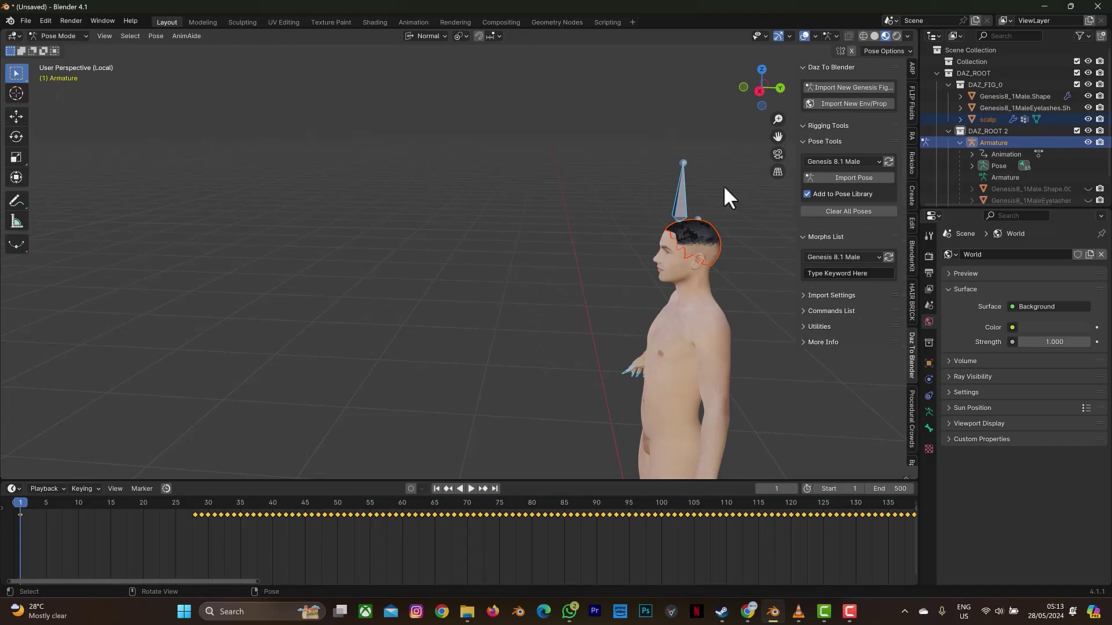
Step: Parent the scalp to the mixamorig:HeadTop_End bone in the rest pose using the Bone option
{"action": "left_click", "coordinate": [680, 203]}
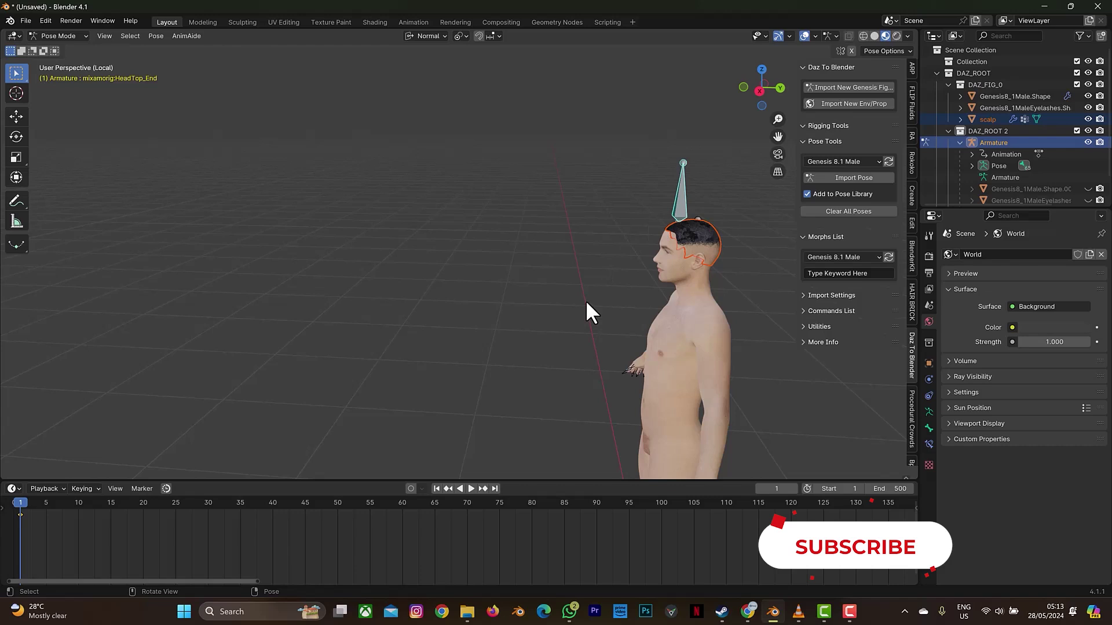
{"action": "key", "text": "ctrl"}
{"action": "key", "text": "ctrl+p"}
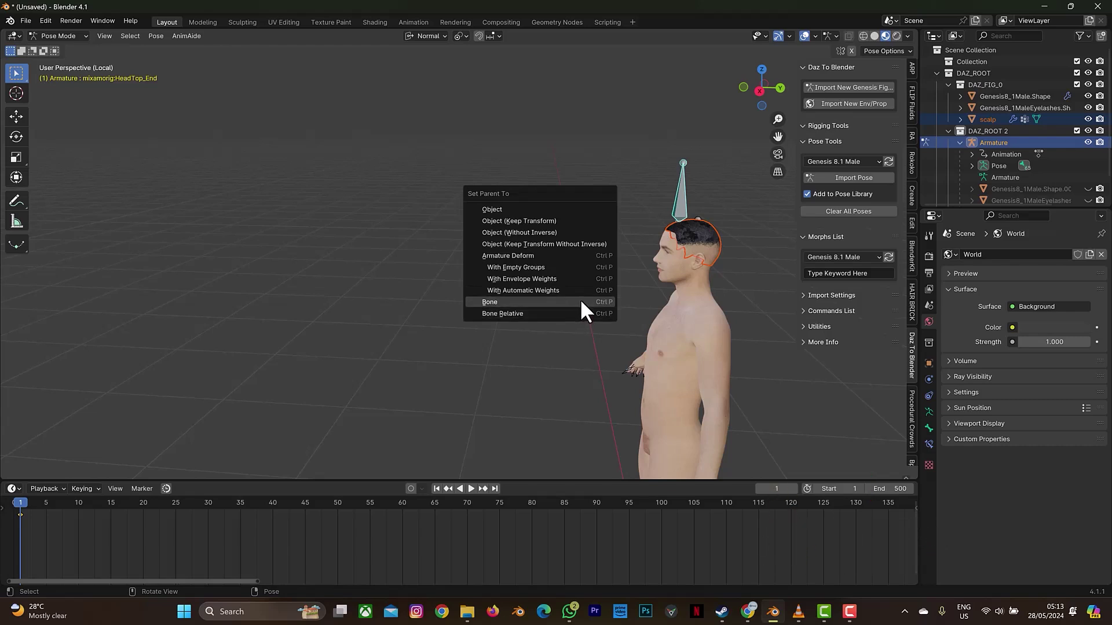
{"action": "left_click", "coordinate": [580, 302]}
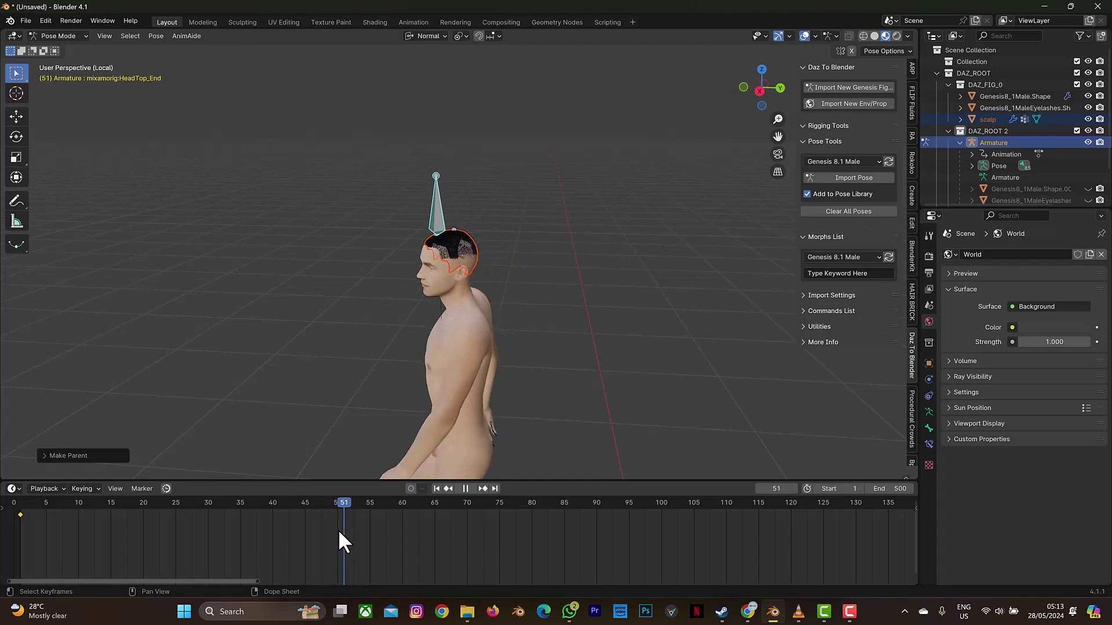
Step: Pause the animation at frame 51 and examine up close how the scalp hair sits on the head
{"action": "key", "text": "space"}
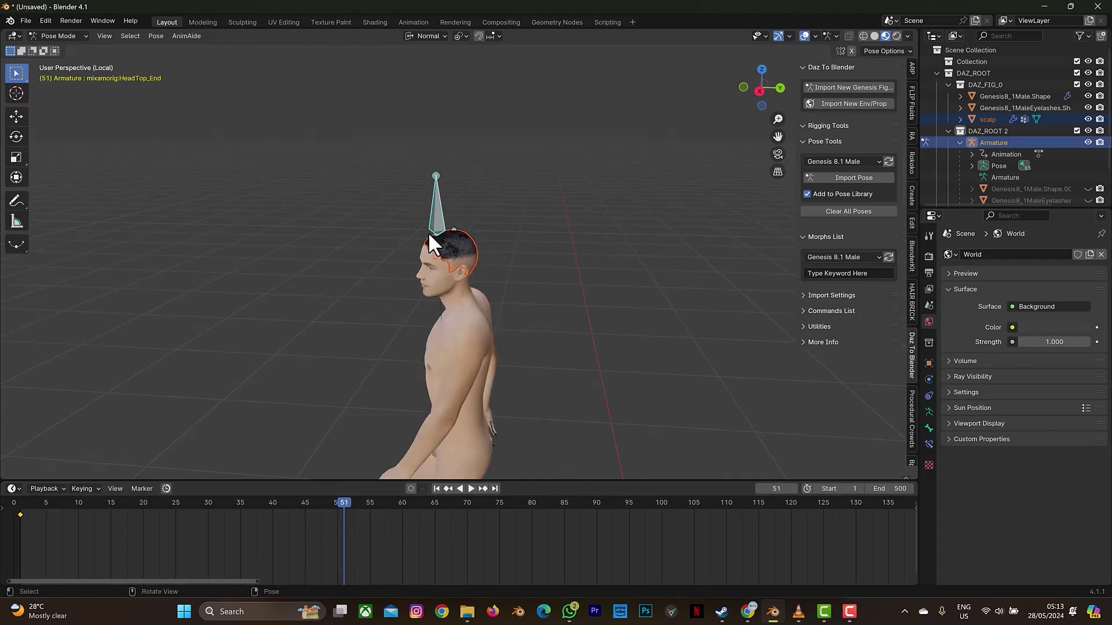
{"action": "scroll", "coordinate": [449, 231], "scroll_direction": "up", "scroll_amount": 3}
{"action": "scroll", "coordinate": [449, 231], "scroll_direction": "up", "scroll_amount": 4}
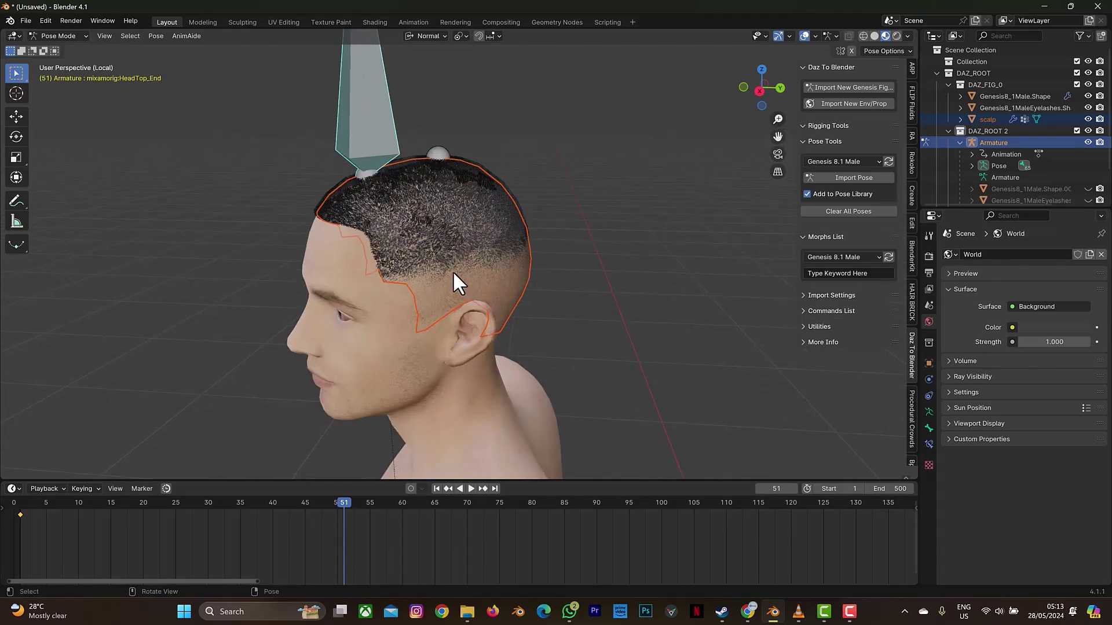
Step: Switch the armature to Object Mode and deselect the body, scalp and armature
{"action": "left_click", "coordinate": [55, 35]}
{"action": "left_click", "coordinate": [61, 45]}
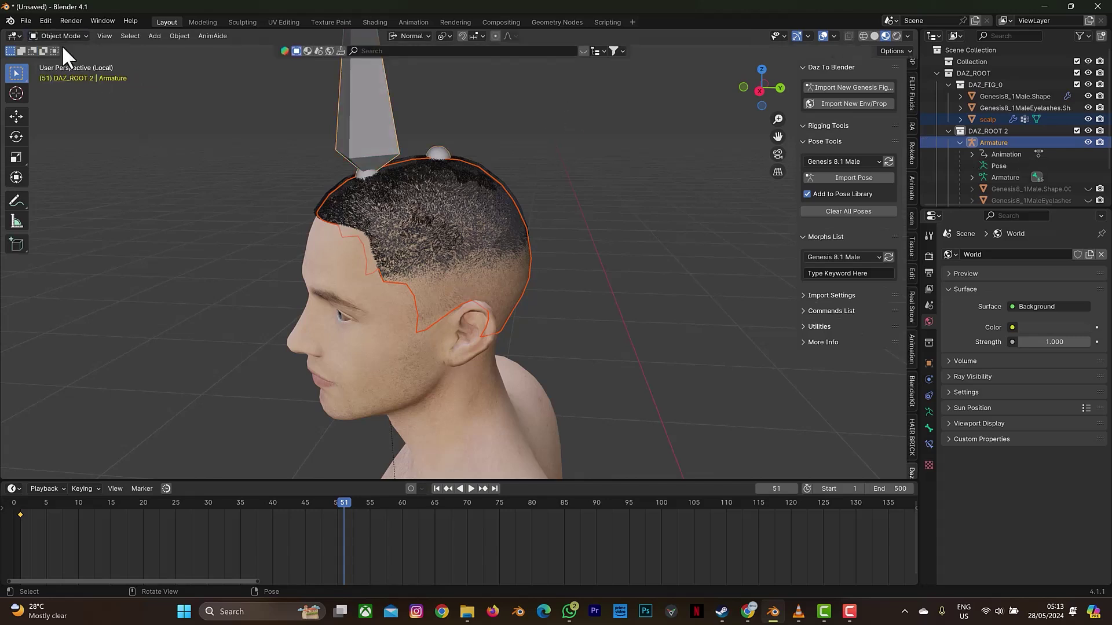
{"action": "left_click", "coordinate": [473, 204]}
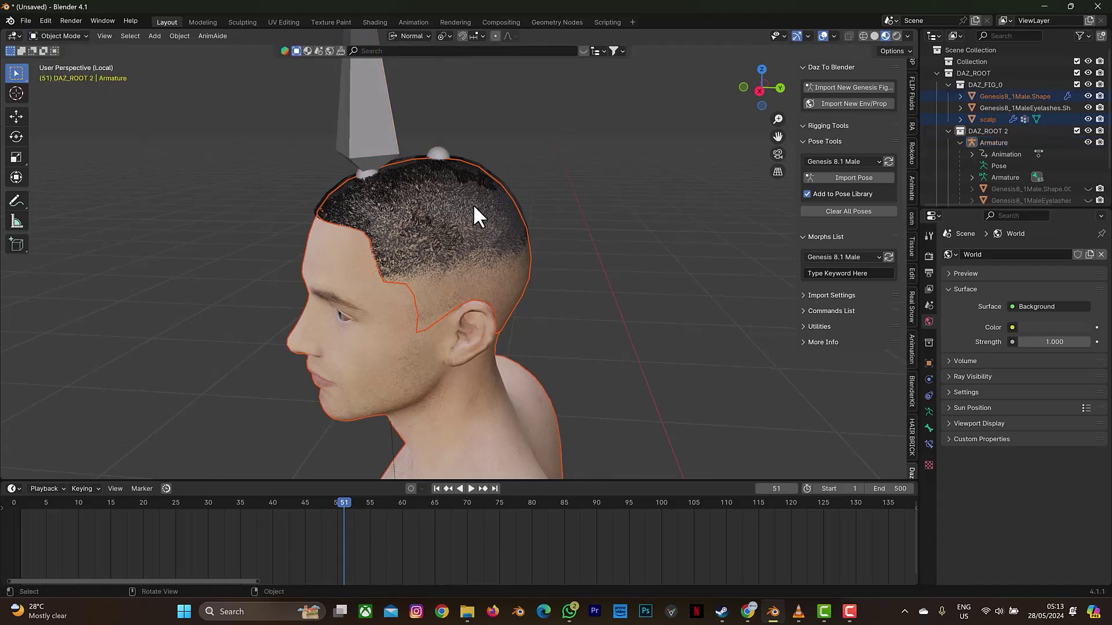
{"action": "left_click", "coordinate": [444, 205], "text": "shift"}
{"action": "scroll", "coordinate": [530, 168], "scroll_direction": "down", "scroll_amount": 3}
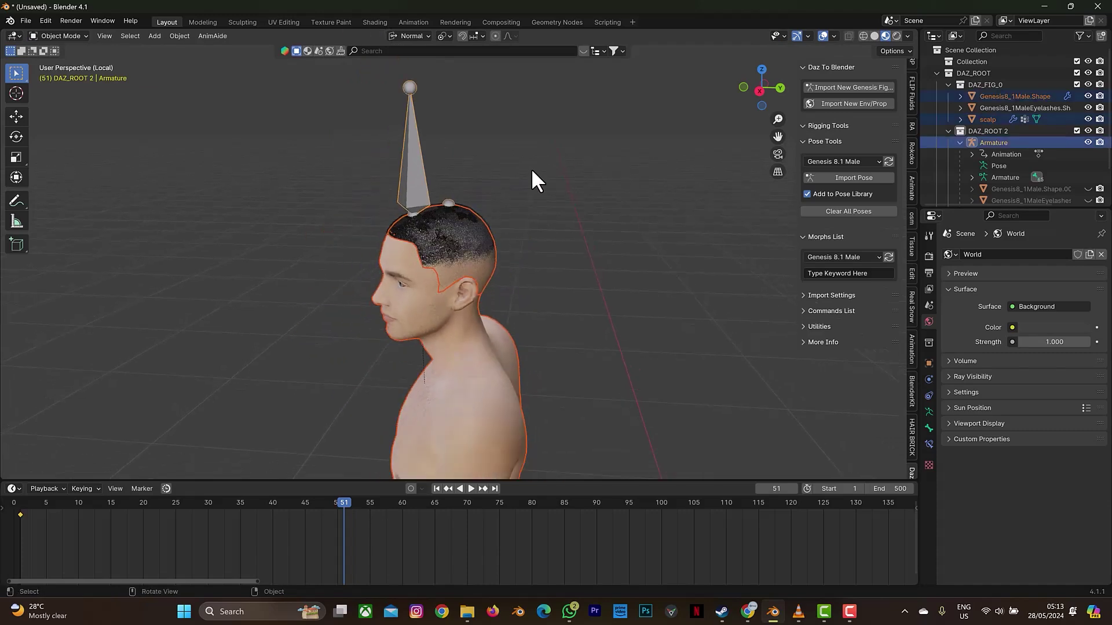
{"action": "left_click", "coordinate": [529, 169]}
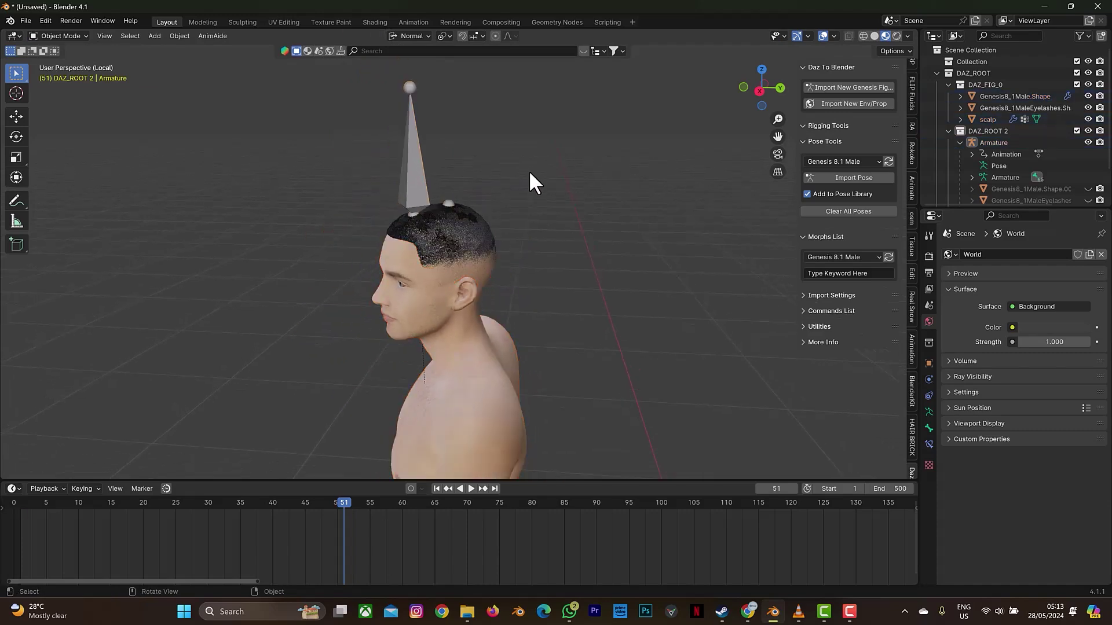
Step: Enable Hair Dynamics on the scalp's hair particle system and return the timeline to frame 1
{"action": "left_click", "coordinate": [977, 116]}
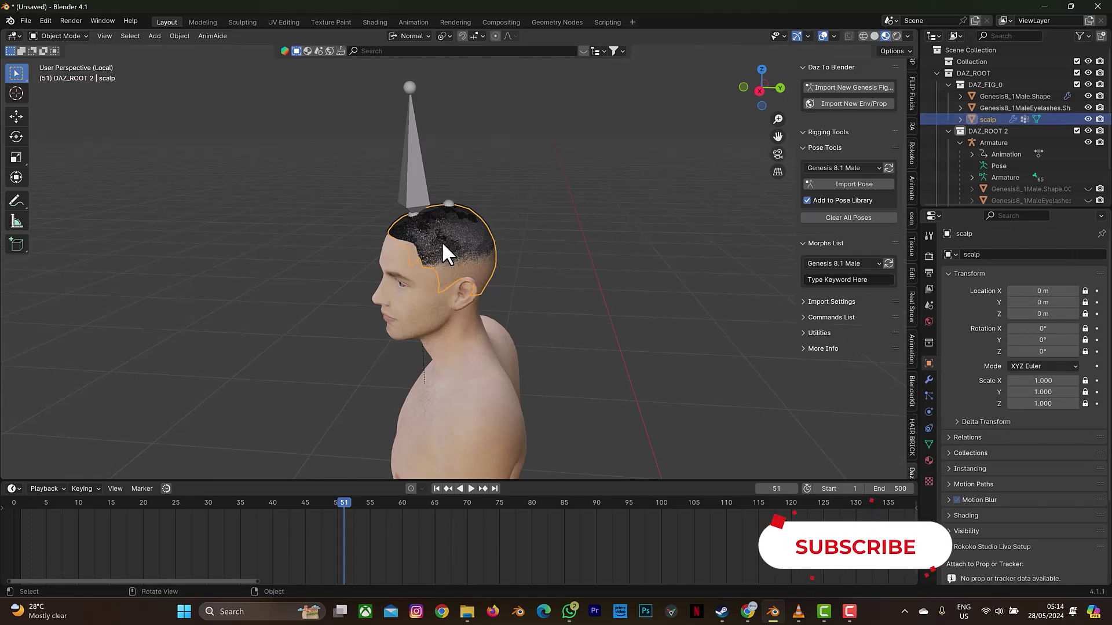
{"action": "left_click", "coordinate": [927, 381]}
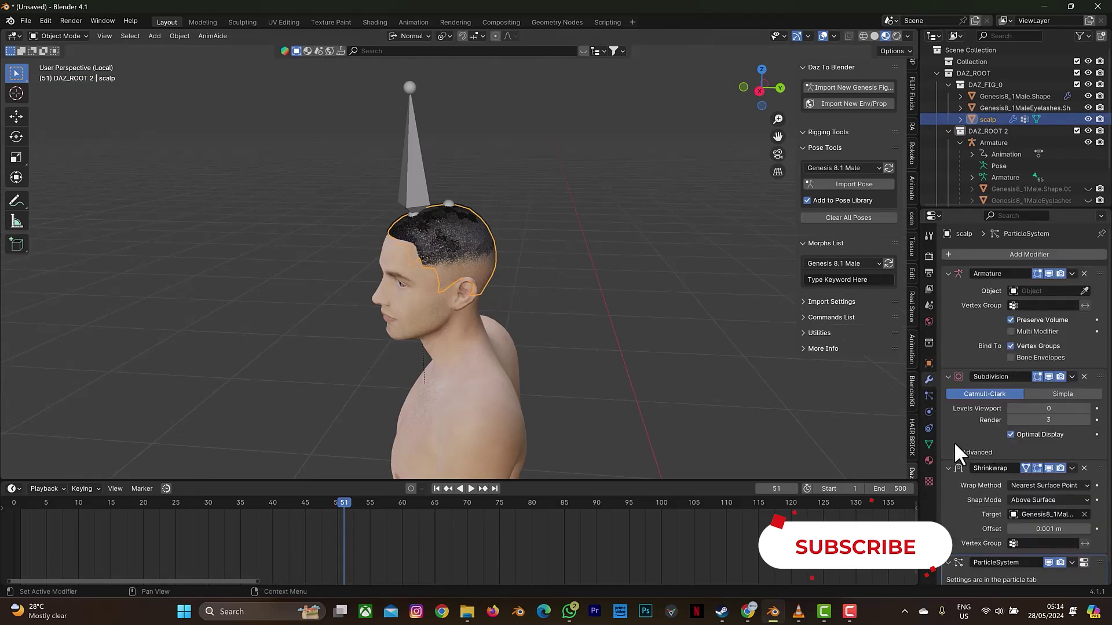
{"action": "left_click", "coordinate": [929, 395]}
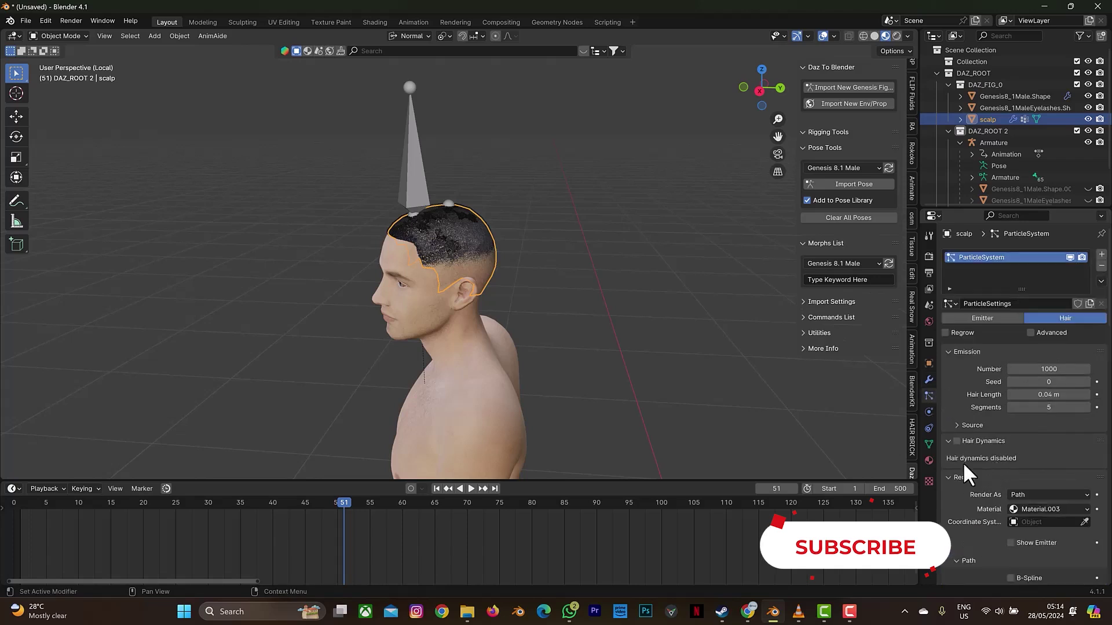
{"action": "left_click", "coordinate": [956, 441]}
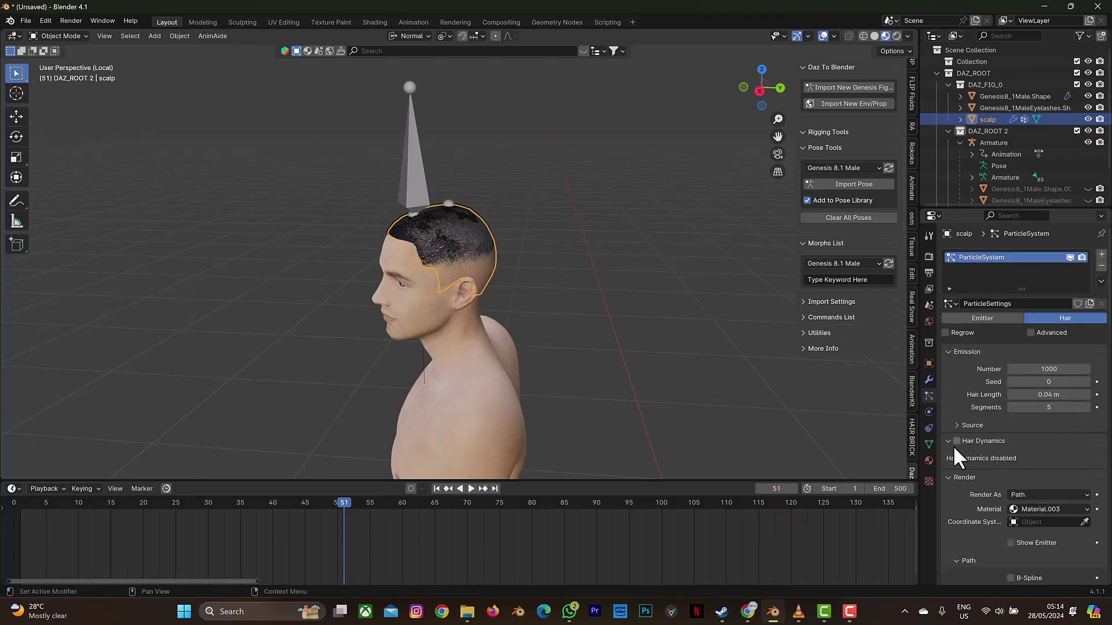
{"action": "left_click", "coordinate": [436, 488]}
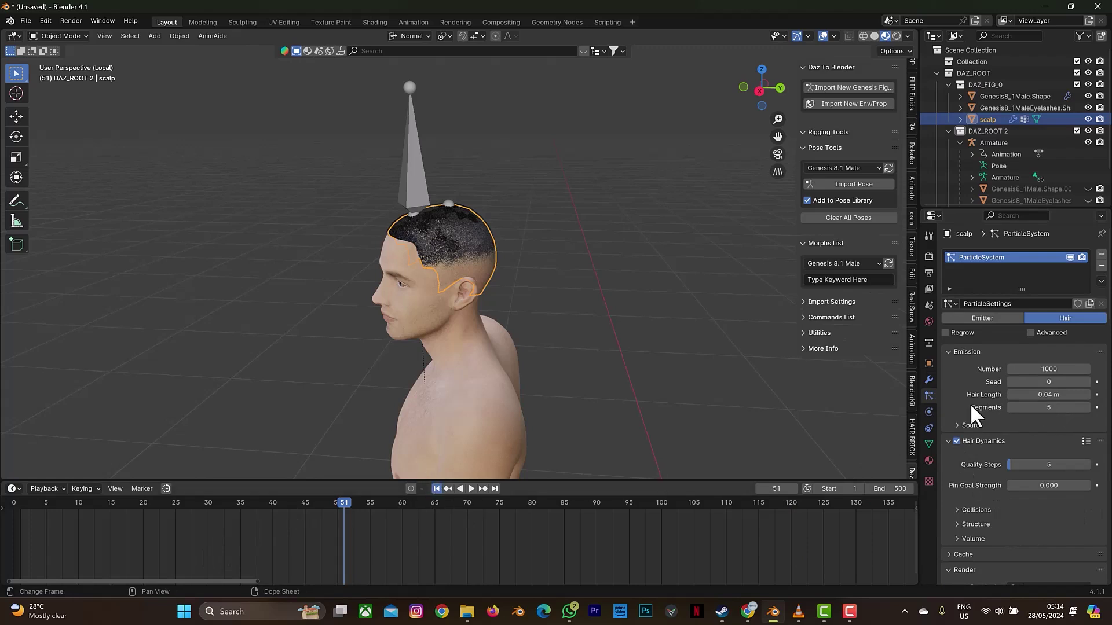
Step: Set the simulation end frame of the scalp's hair dynamics cache to 500
{"action": "scroll", "coordinate": [967, 497], "scroll_direction": "down", "scroll_amount": 5}
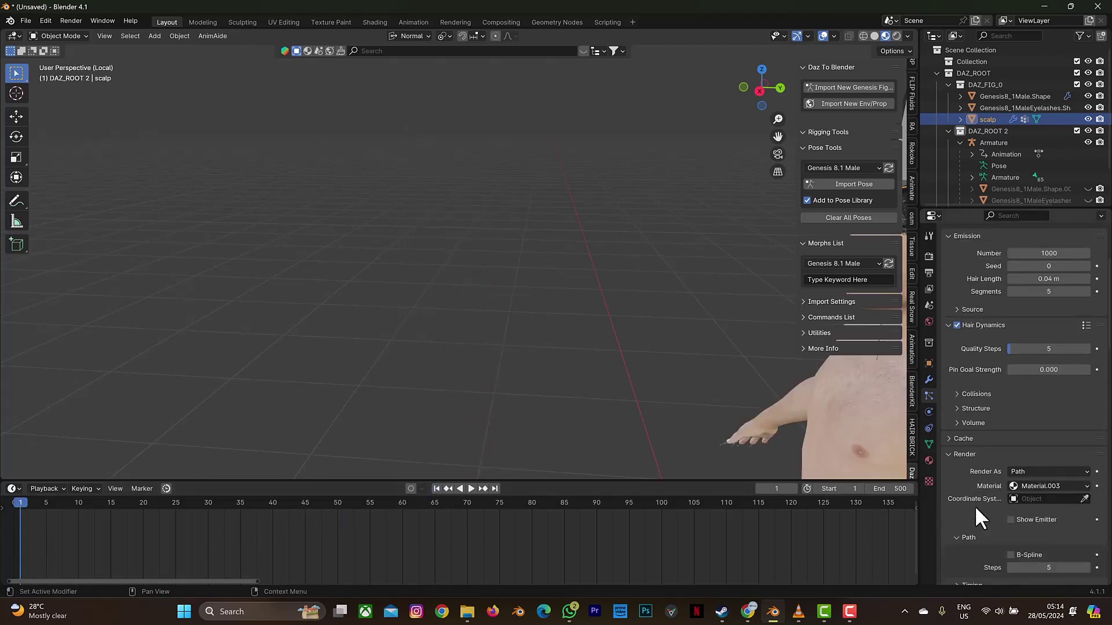
{"action": "left_click", "coordinate": [953, 438]}
{"action": "scroll", "coordinate": [976, 489], "scroll_direction": "down", "scroll_amount": 1}
{"action": "scroll", "coordinate": [973, 489], "scroll_direction": "down", "scroll_amount": 4}
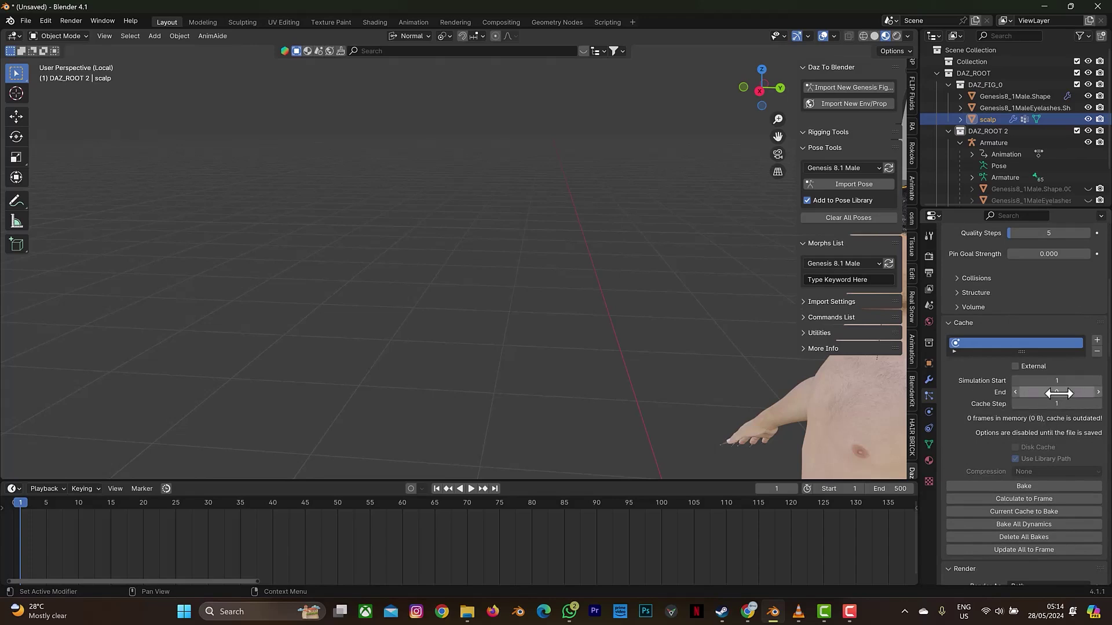
{"action": "left_click", "coordinate": [1056, 393]}
{"action": "type", "text": "500"}
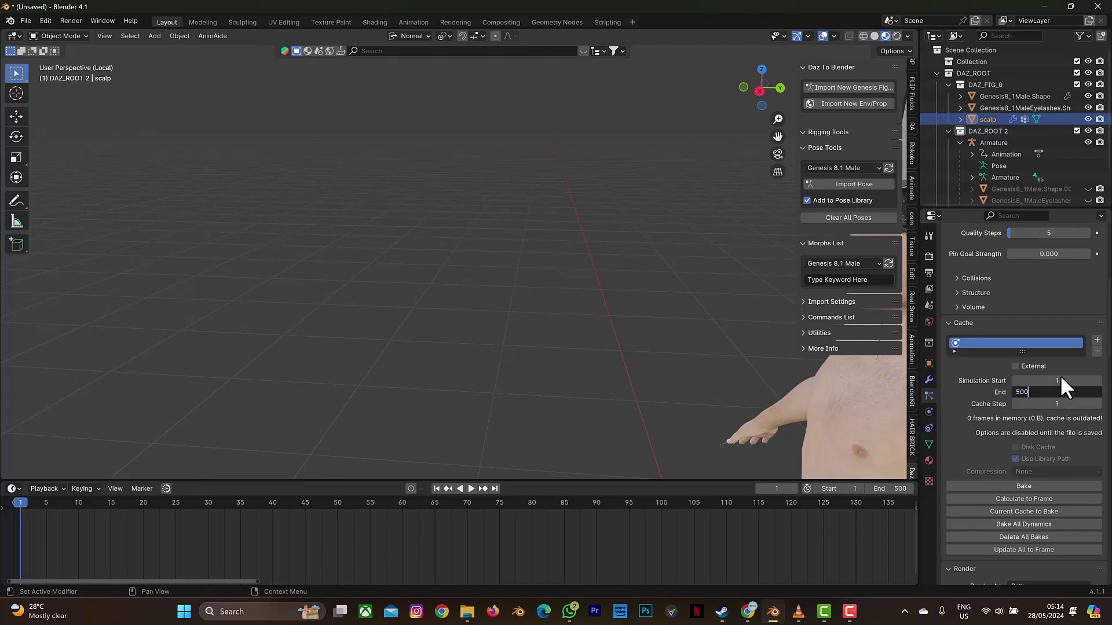
{"action": "key", "text": "Return"}
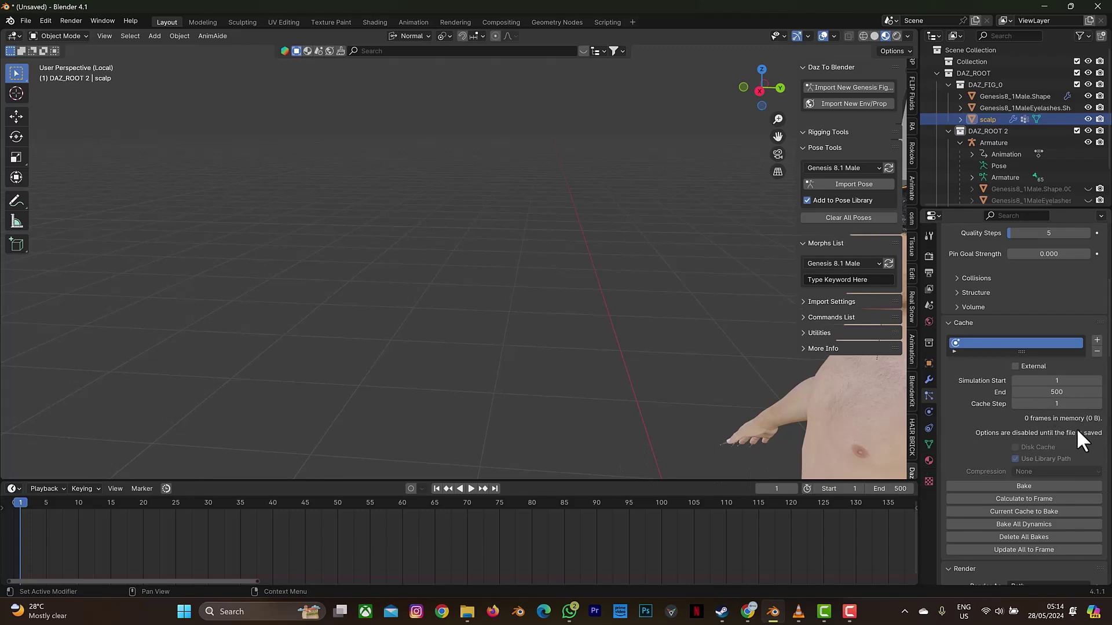
Step: Play the animation from frame 1 with the scalp's hair dynamics enabled
{"action": "left_click", "coordinate": [469, 490]}
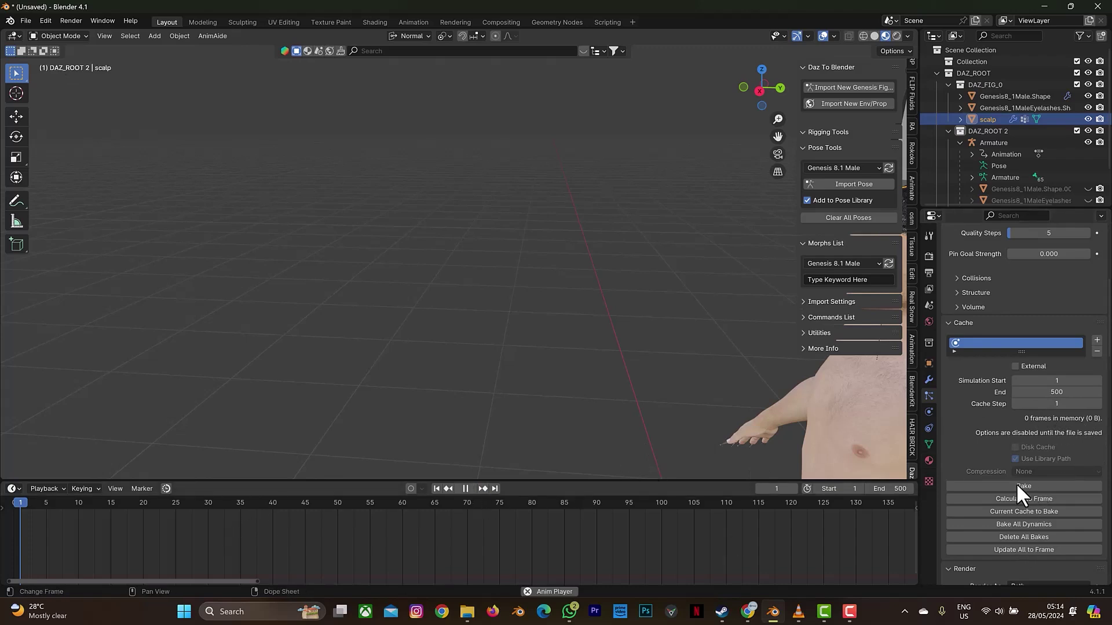